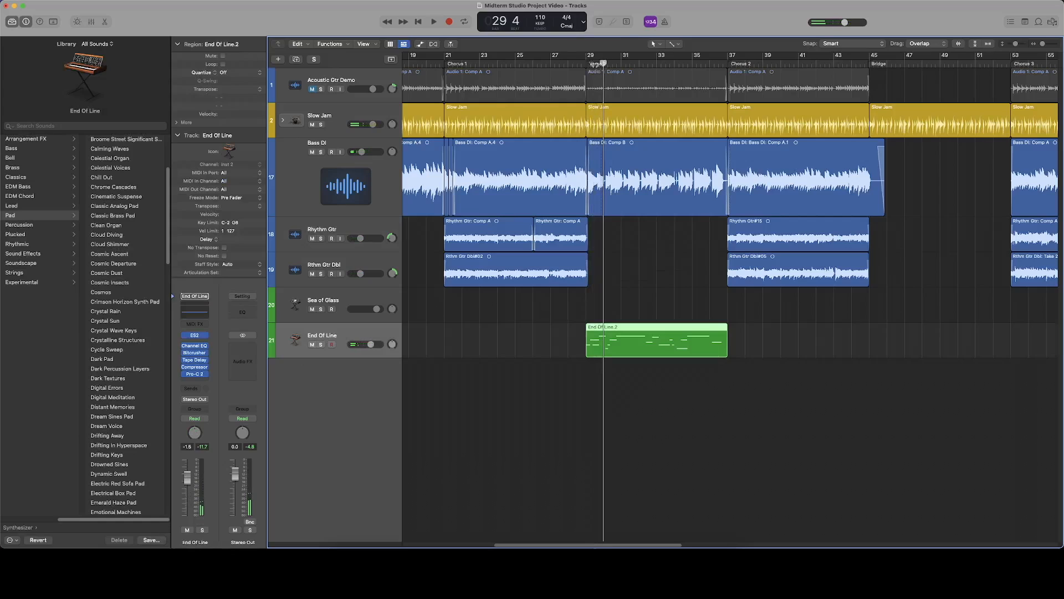
Start playback and add a send to Bus 1 on the End Of Line track
key("space")
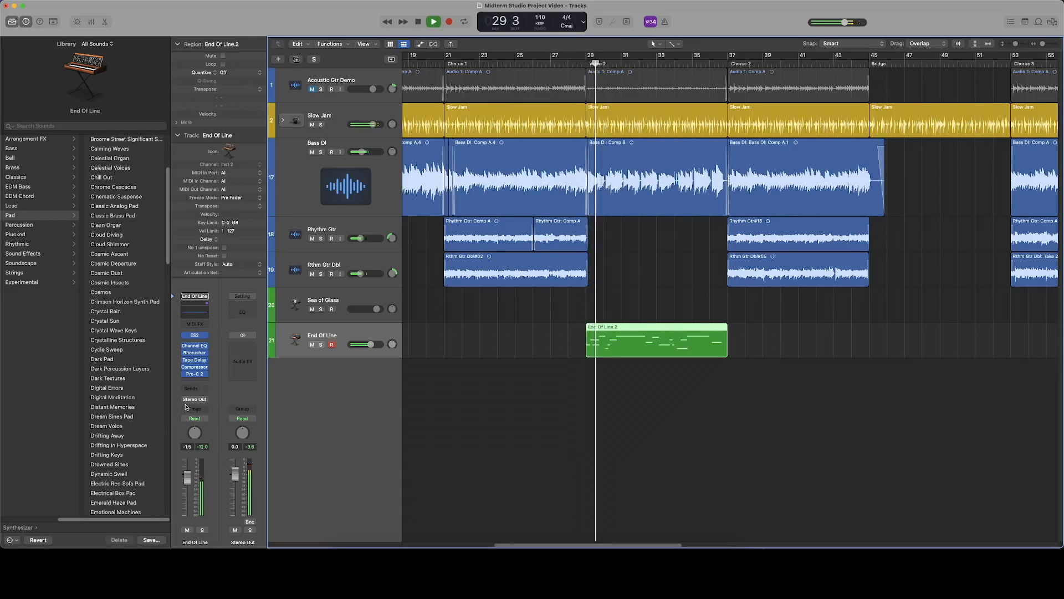
left_click(194, 389)
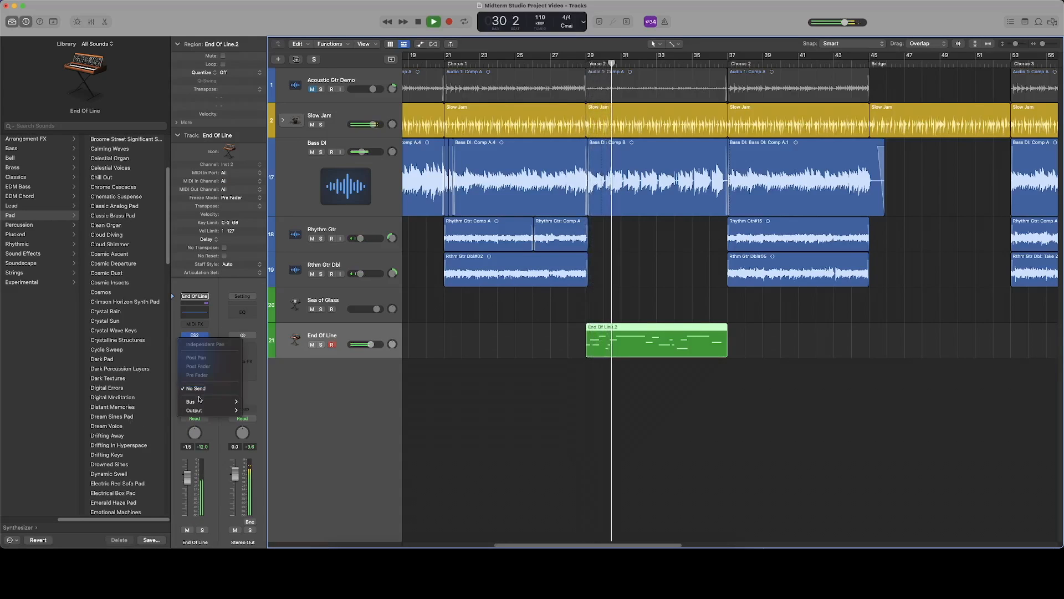
mouse_move(221, 401)
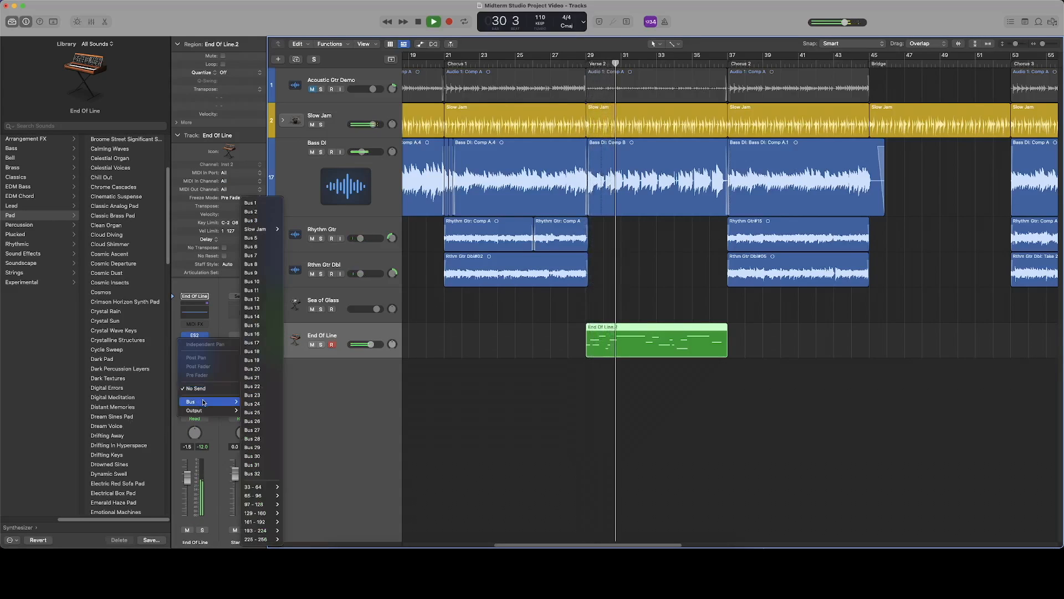
left_click(251, 202)
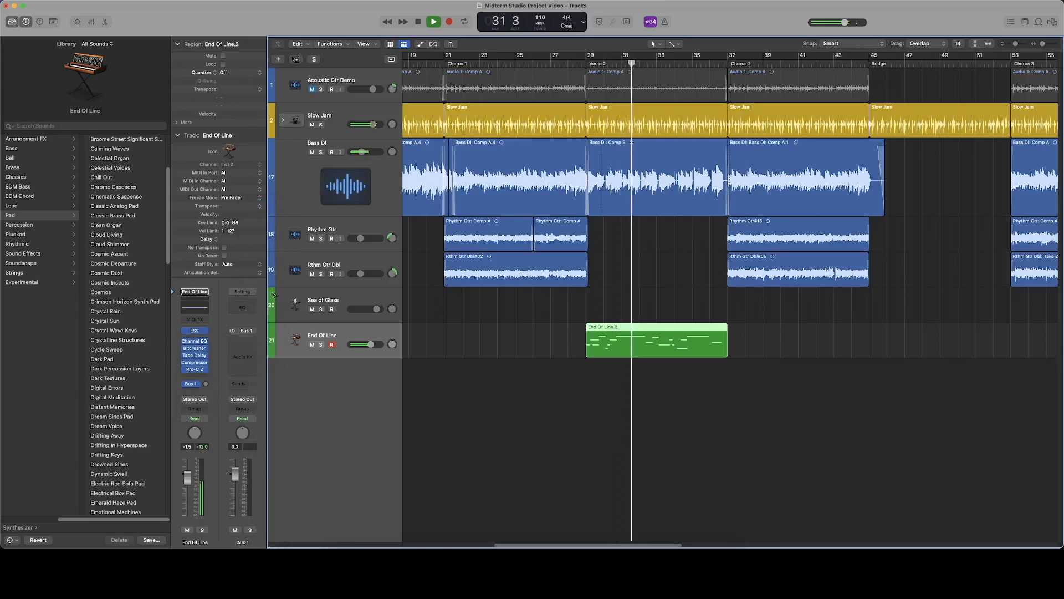
Rename the Bus 1 aux channel as Synth Verb
double_click(240, 542)
type("Synth Verb")
key("Return")
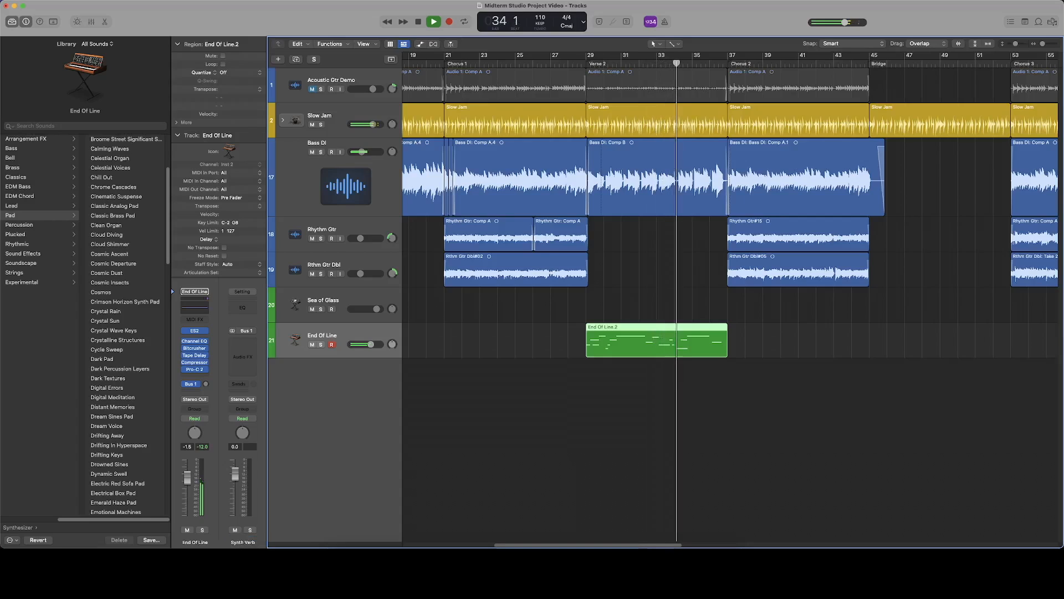
Insert the Valhalla DSP ValhallaRoom reverb on the Synth Verb channel
left_click(239, 358)
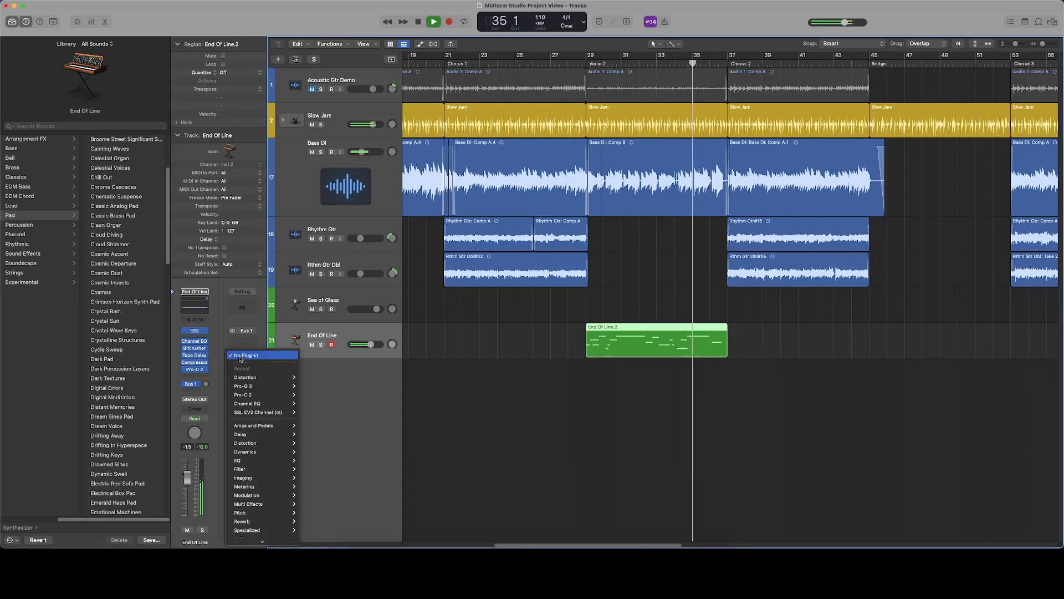
mouse_move(264, 541)
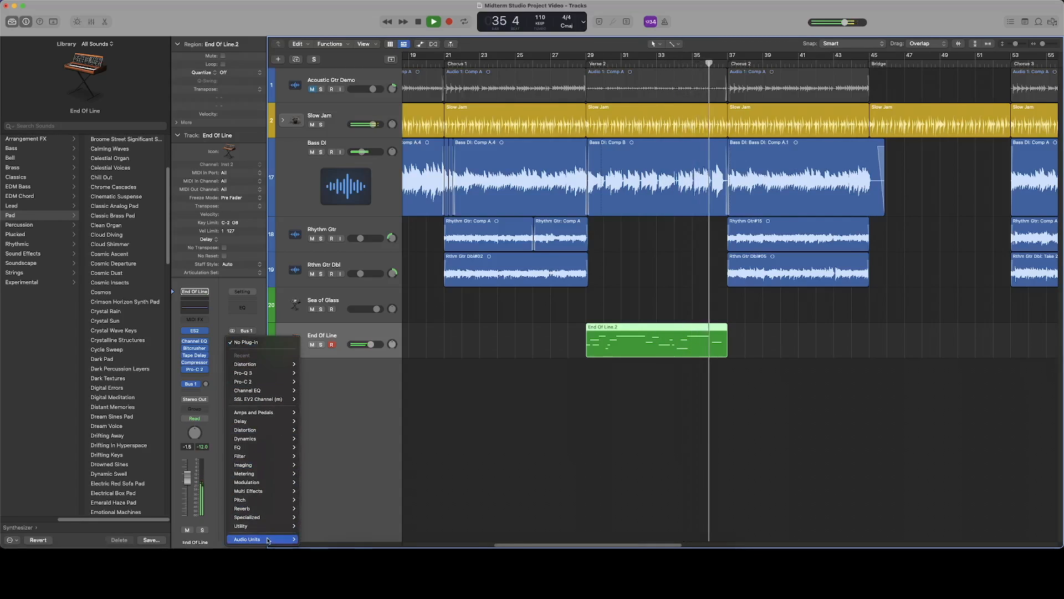
mouse_move(330, 531)
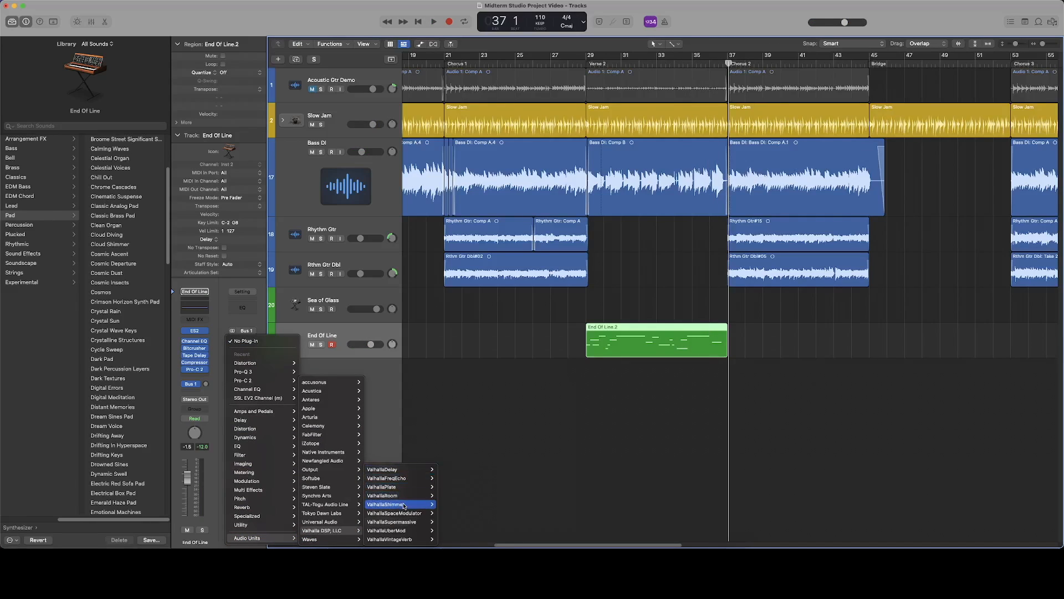
mouse_move(397, 472)
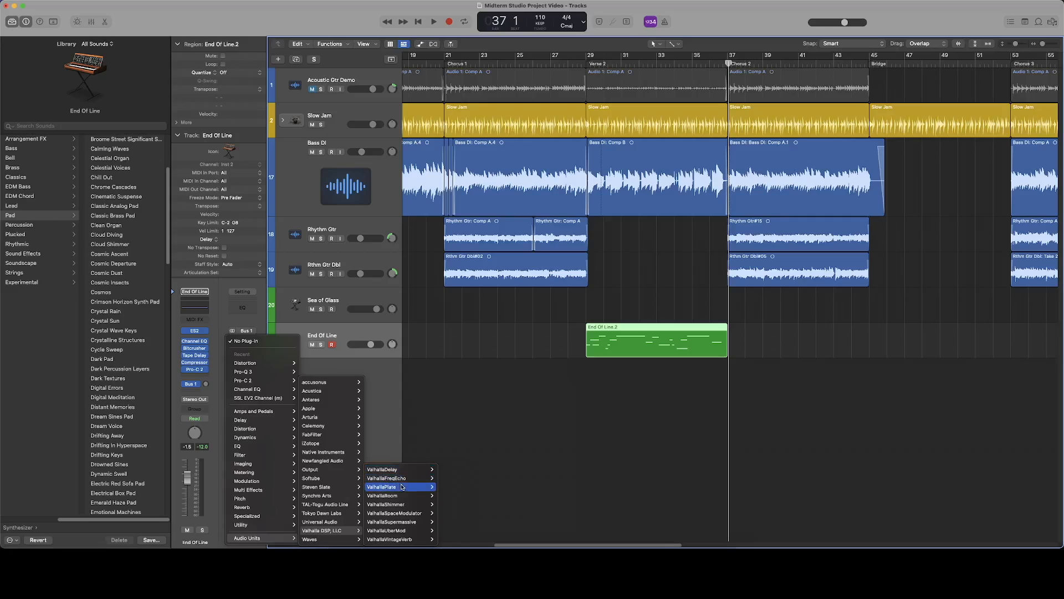
mouse_move(402, 504)
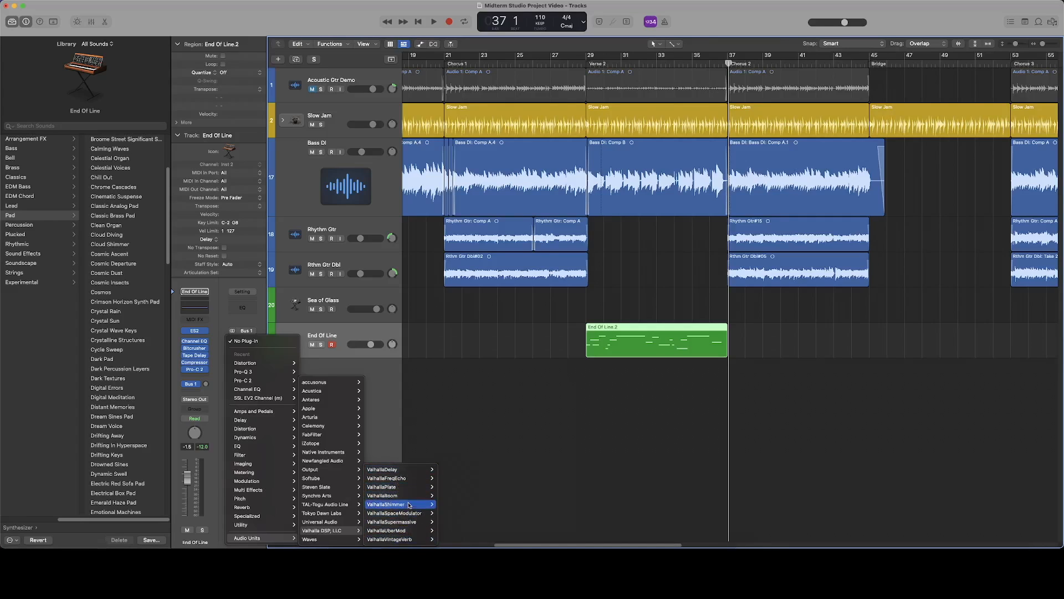
mouse_move(406, 539)
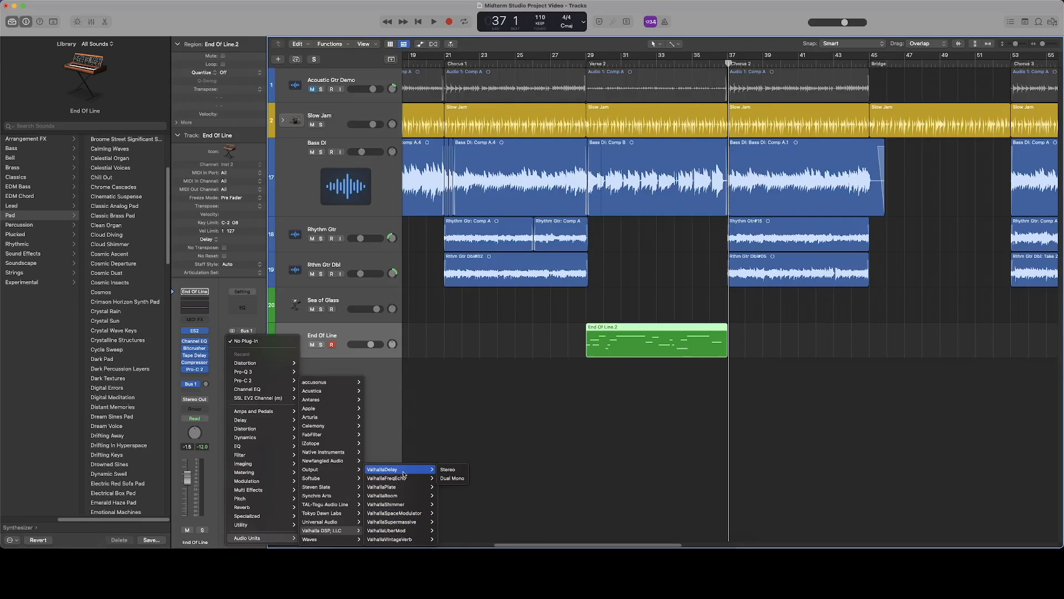
left_click(448, 496)
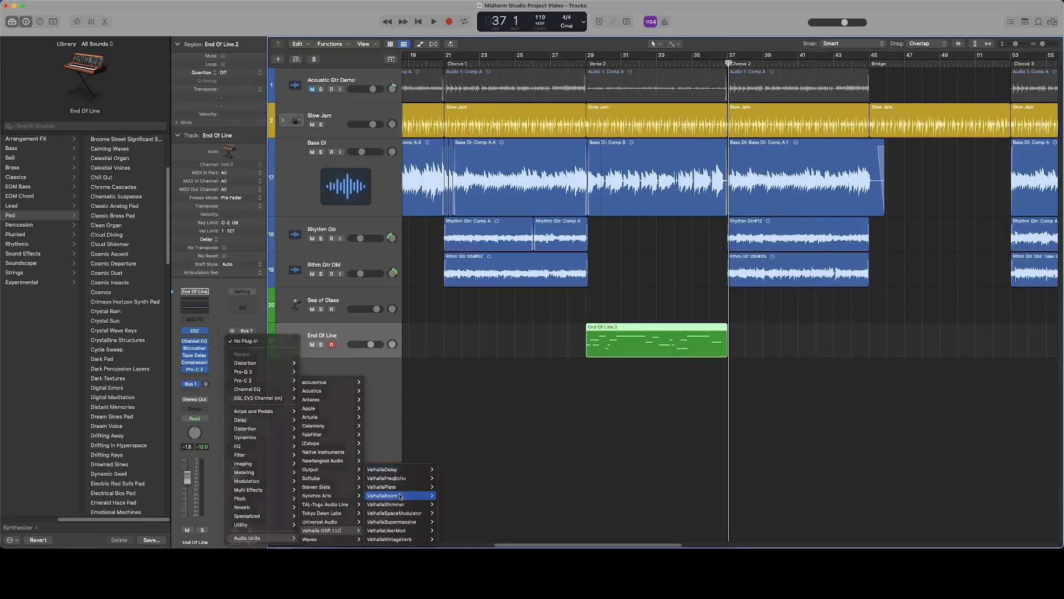
Play the song from bar 29 and raise the End Of Line track's Bus 1 send level while listening
left_click_drag(562, 109, 541, 231)
left_click(589, 63)
left_click_drag(450, 237, 723, 267)
key("space")
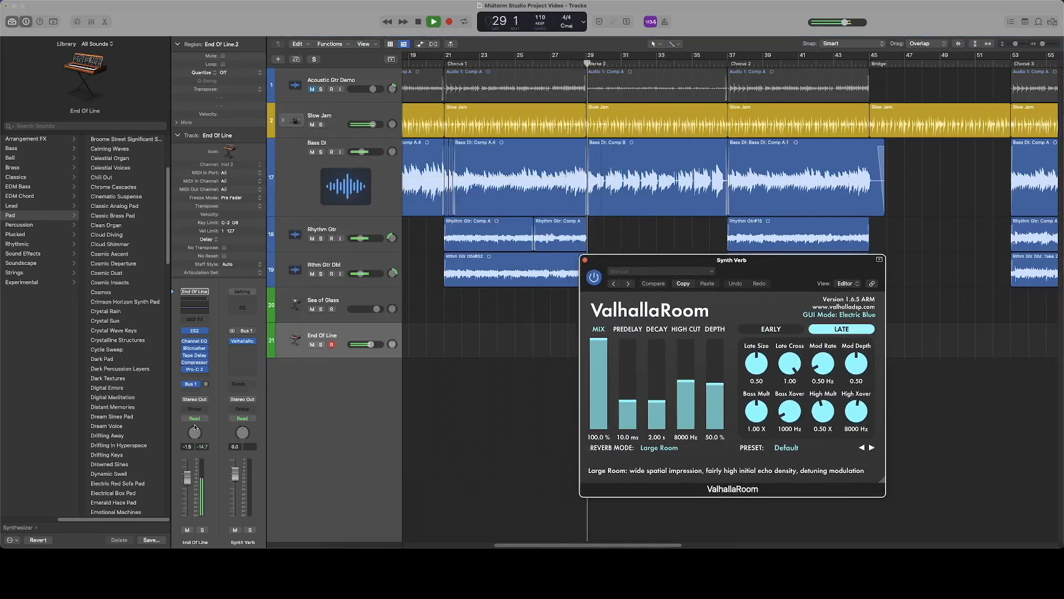
left_click_drag(206, 387, 213, 340)
left_click_drag(206, 384, 205, 396)
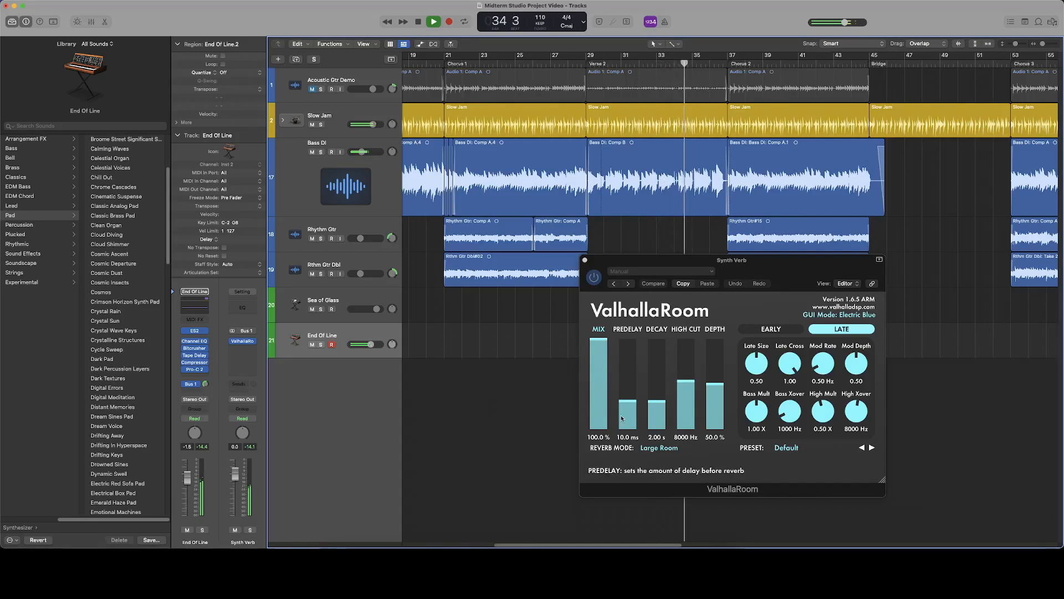
key("space")
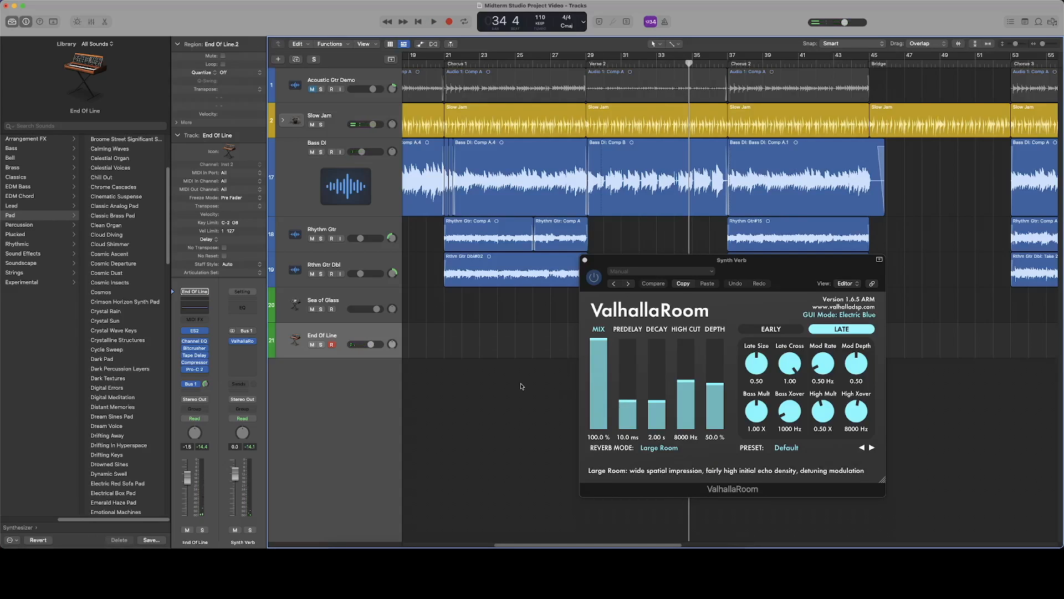
Move the ValhallaRoom window aside, return the playhead to bar 29 and bring up the browser's delay calculator beside the plug-in
left_click_drag(675, 261, 297, 59)
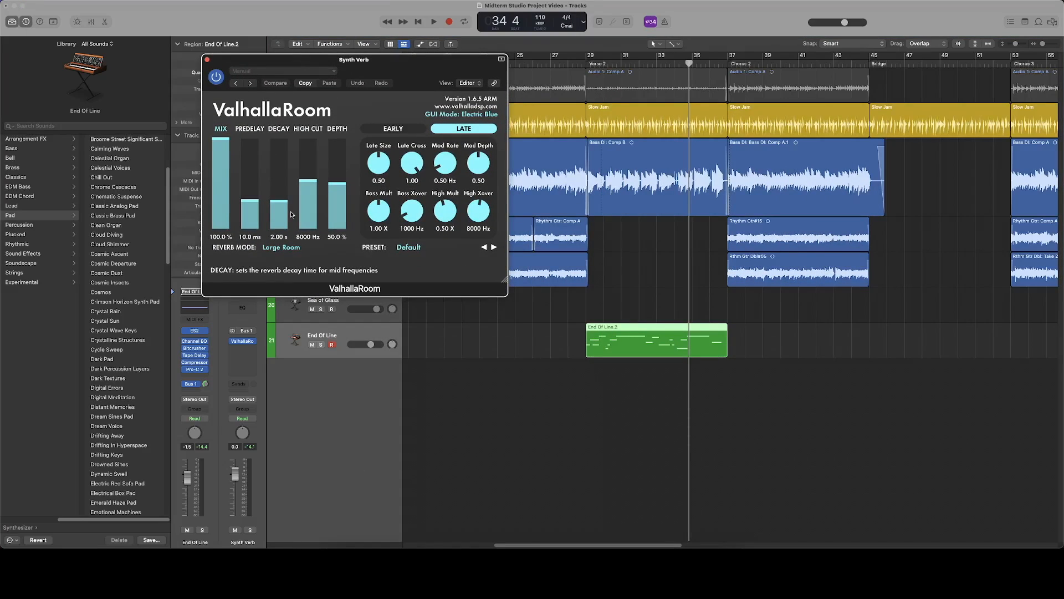
left_click(586, 67)
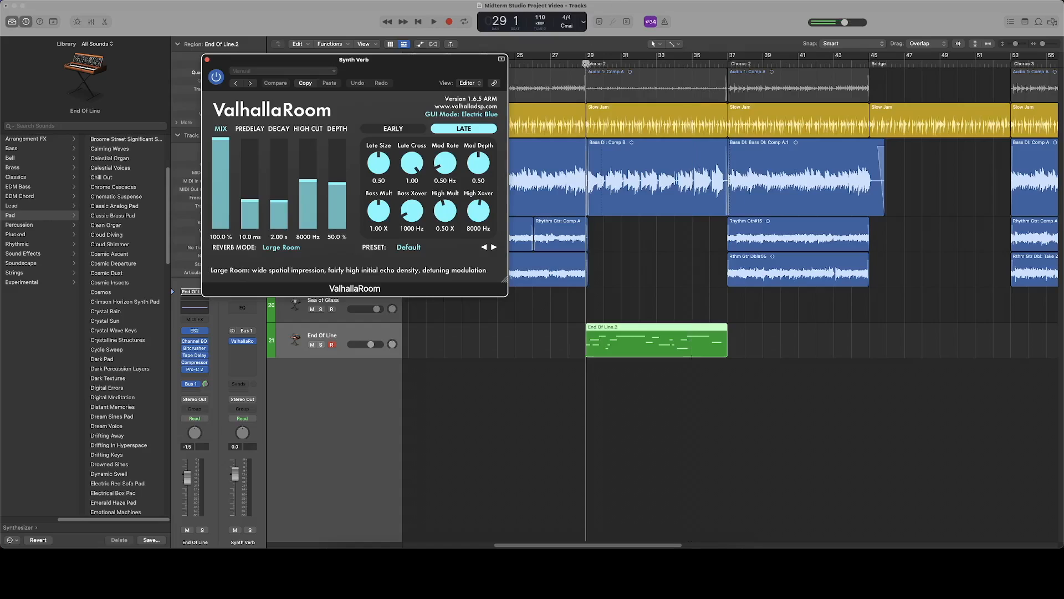
left_click(374, 566)
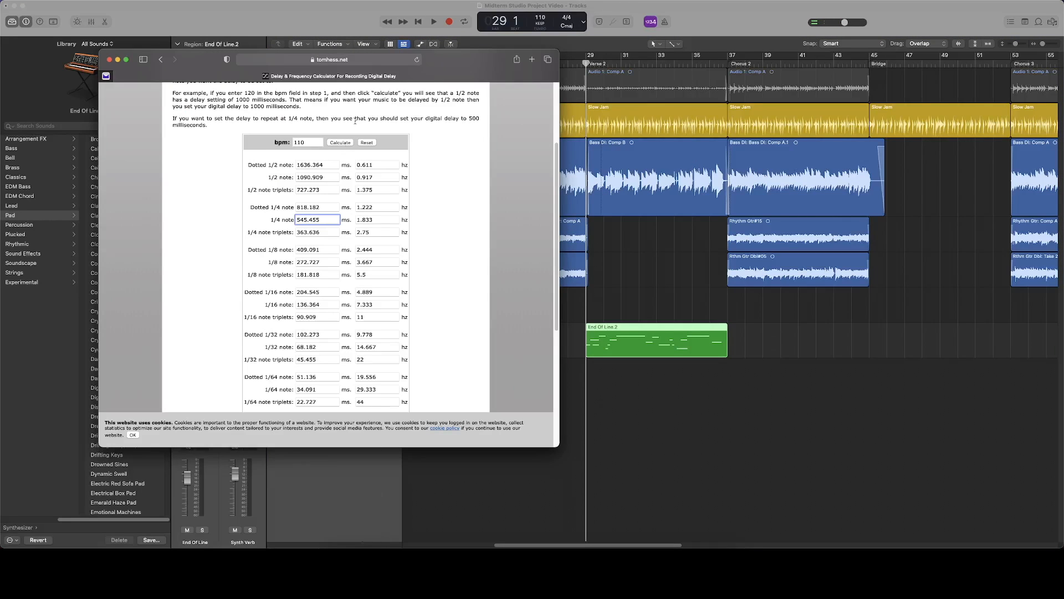
left_click_drag(441, 54, 929, 71)
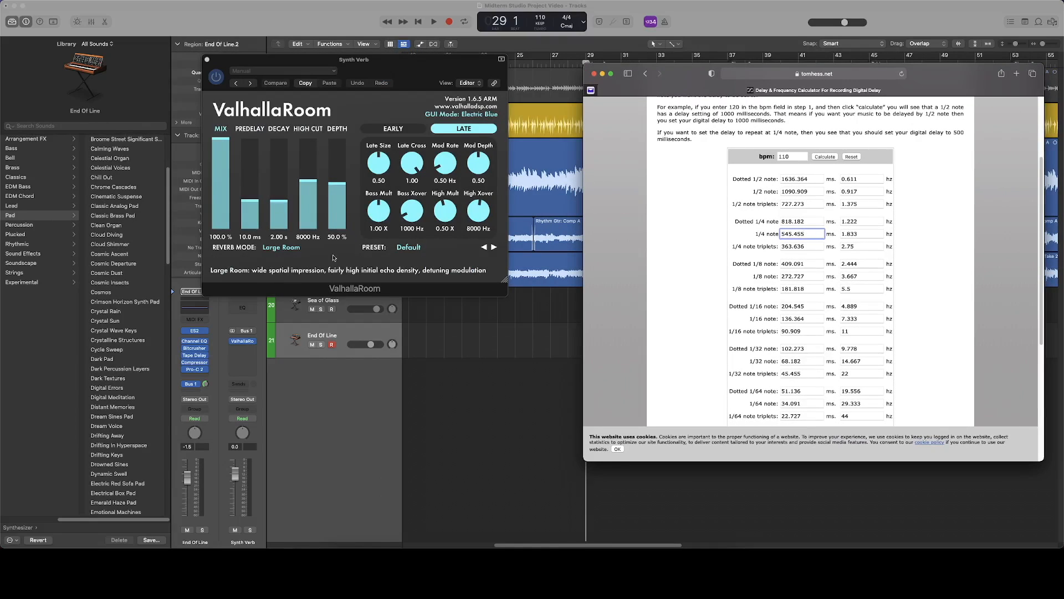
Switch back to Logic Pro and listen to the synth with reverb from bar 29
left_click(308, 270)
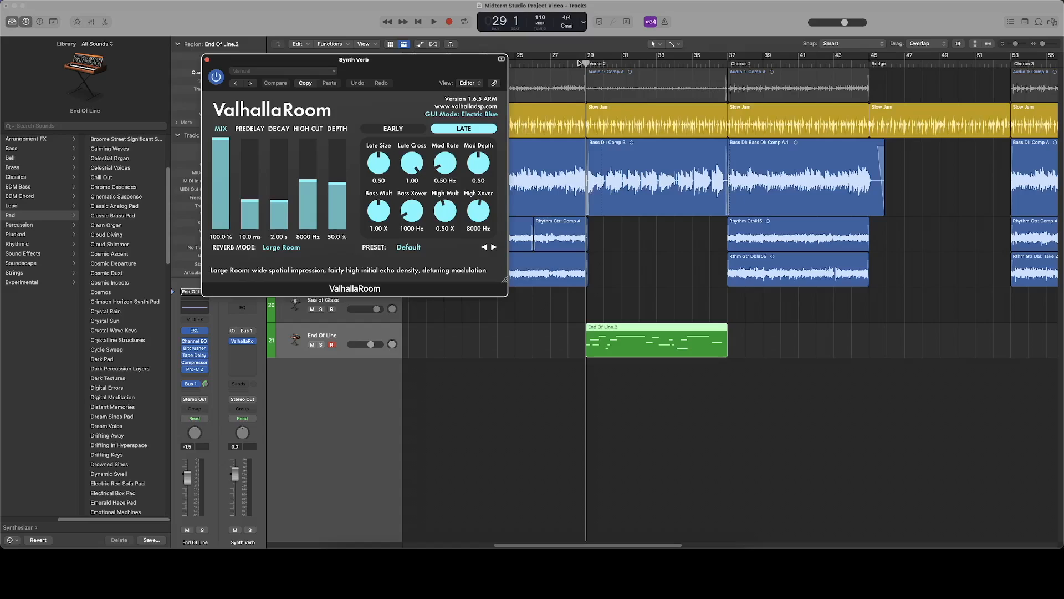
key("space")
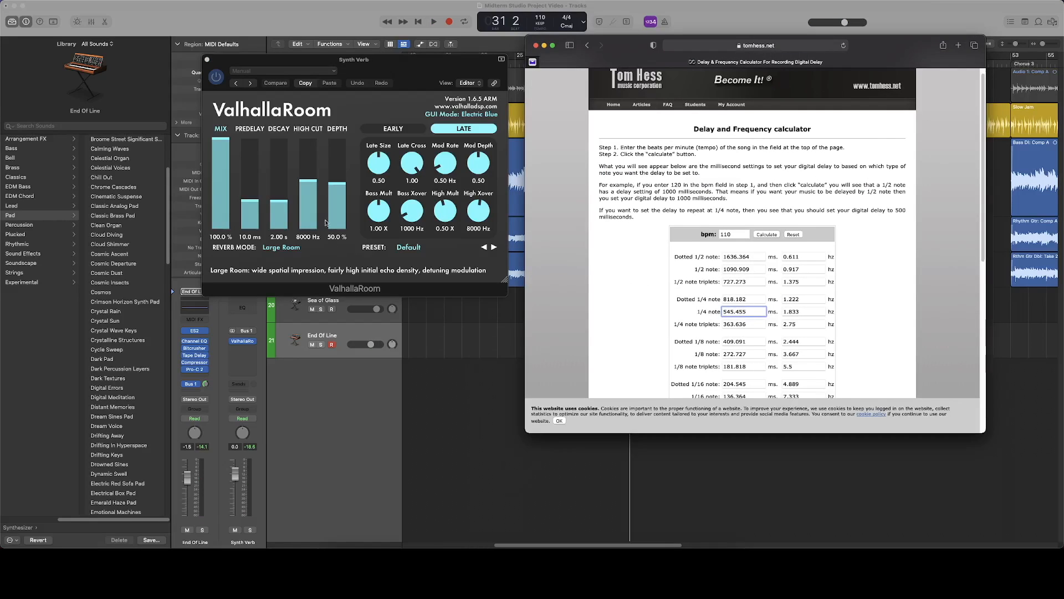
left_click(306, 254)
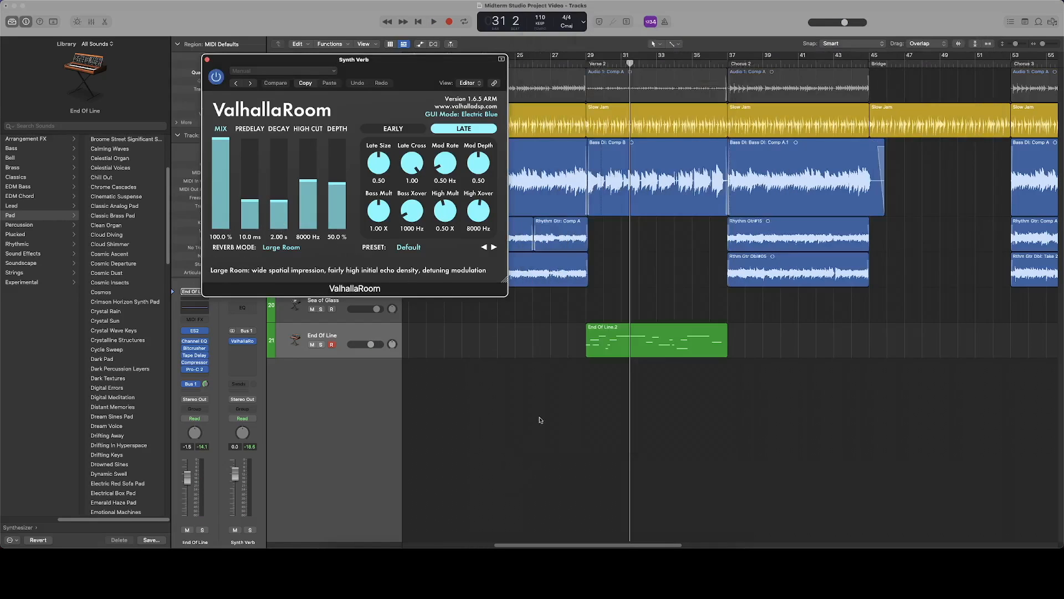
Look up the seconds per measure at 110 bpm in the browser's calculator and set ValhallaRoom's decay to 2.18 s
key("super+Tab")
scroll(754, 305, "down", 5)
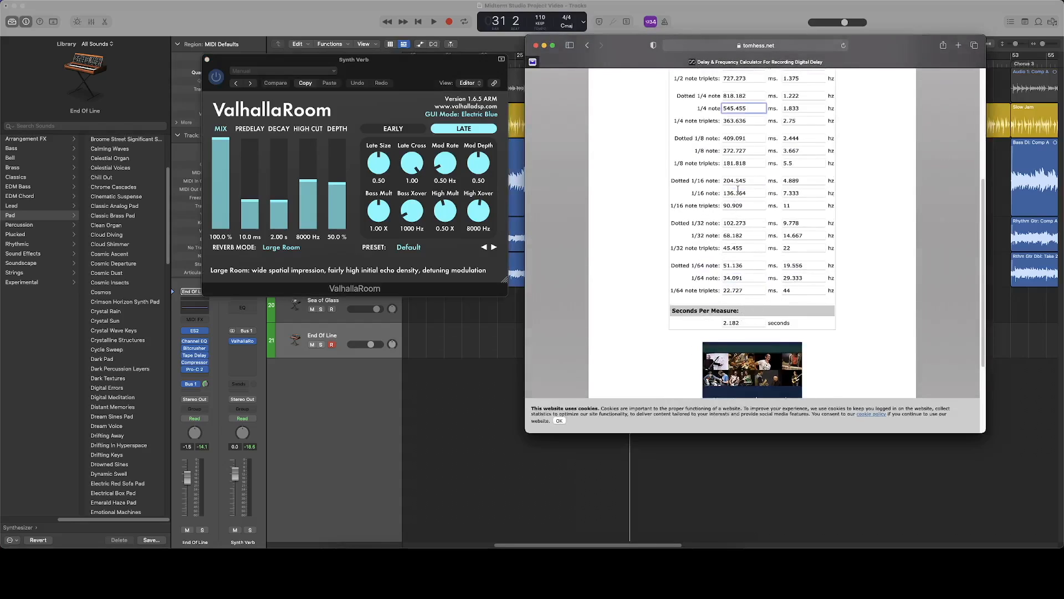
scroll(746, 317, "up", 4)
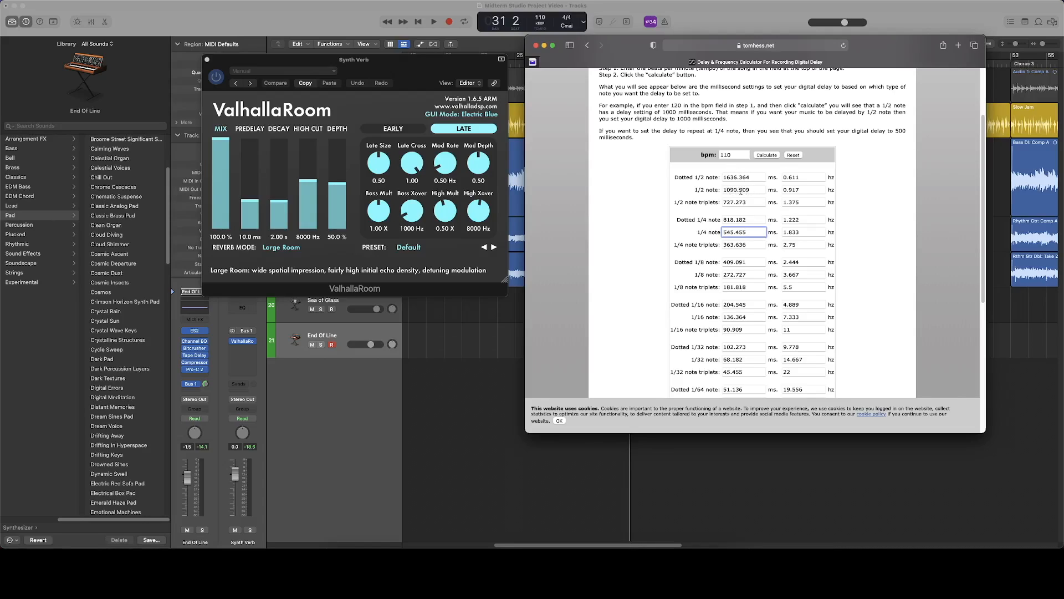
scroll(743, 190, "down", 3)
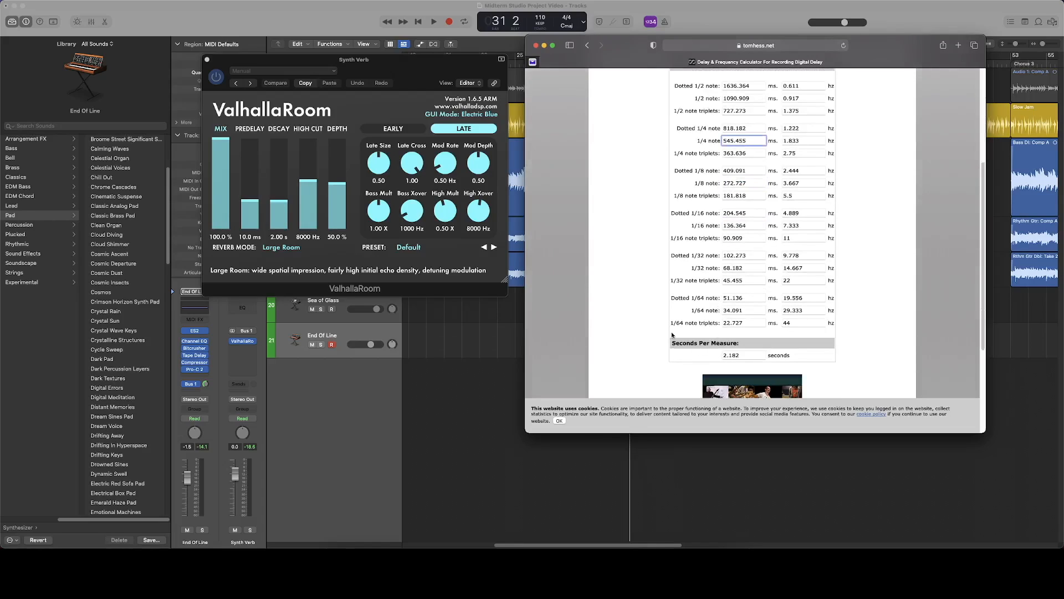
left_click_drag(750, 355, 717, 353)
left_click(262, 270)
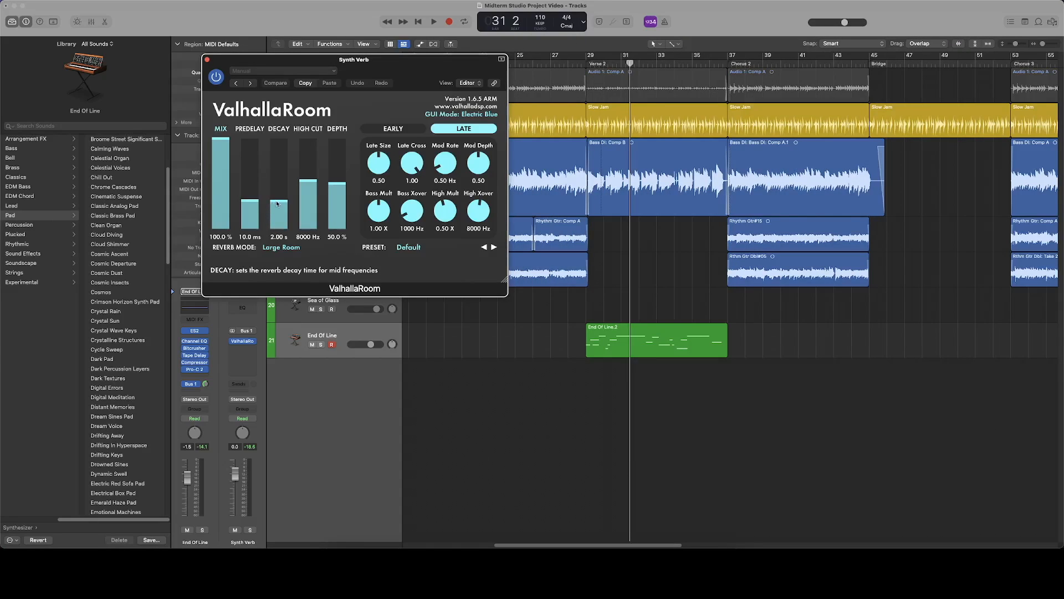
left_click(278, 237)
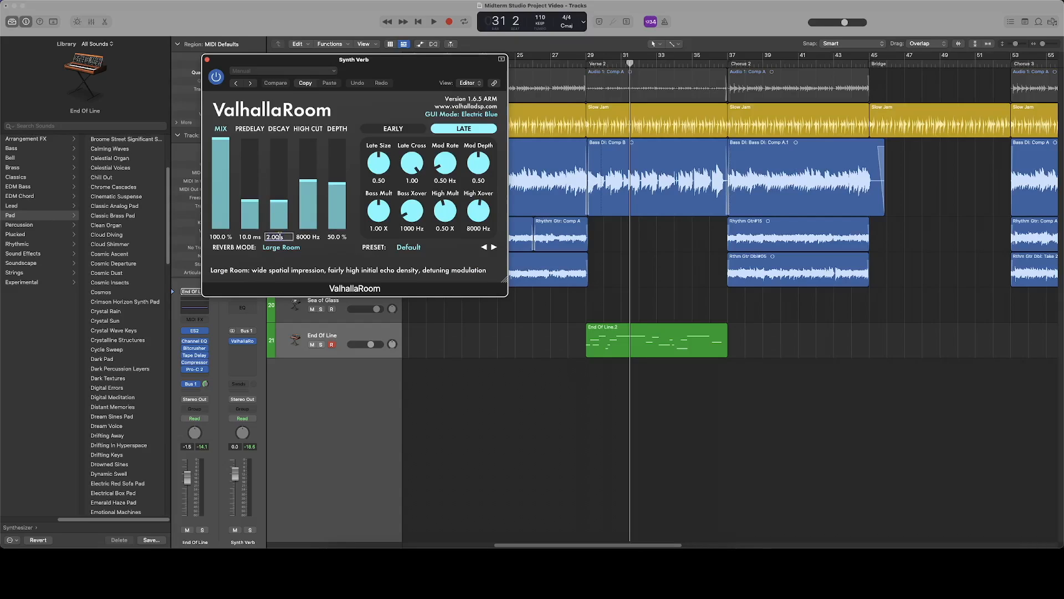
type("2.18")
key("Return")
Enlarge the timeline around Verse 2 and play from bar 29 to check the reverb decay
left_click_drag(1042, 44, 1046, 46)
scroll(609, 65, "left", 4)
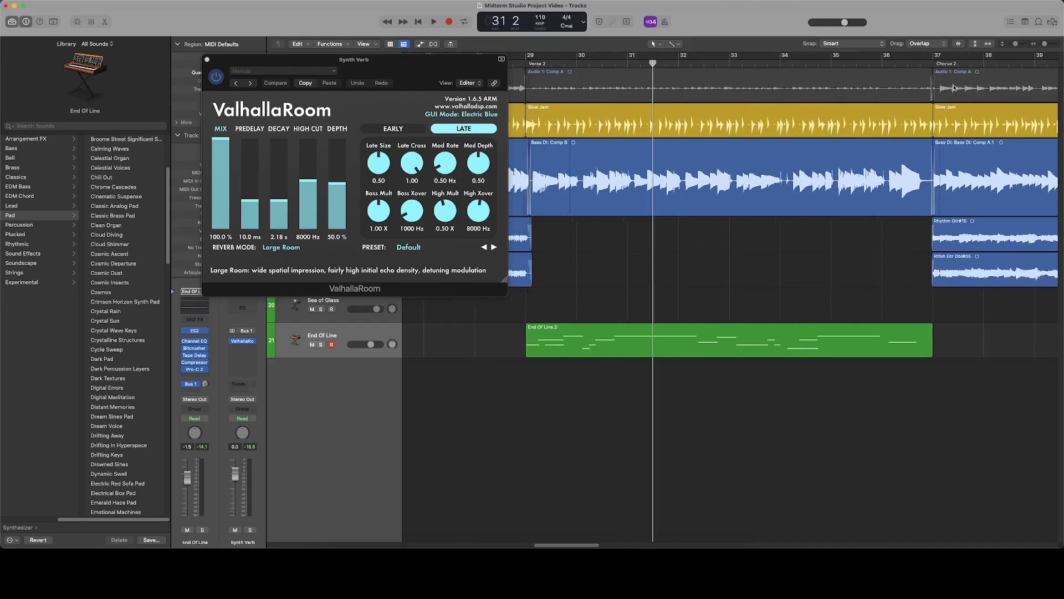
left_click(609, 66)
key("space")
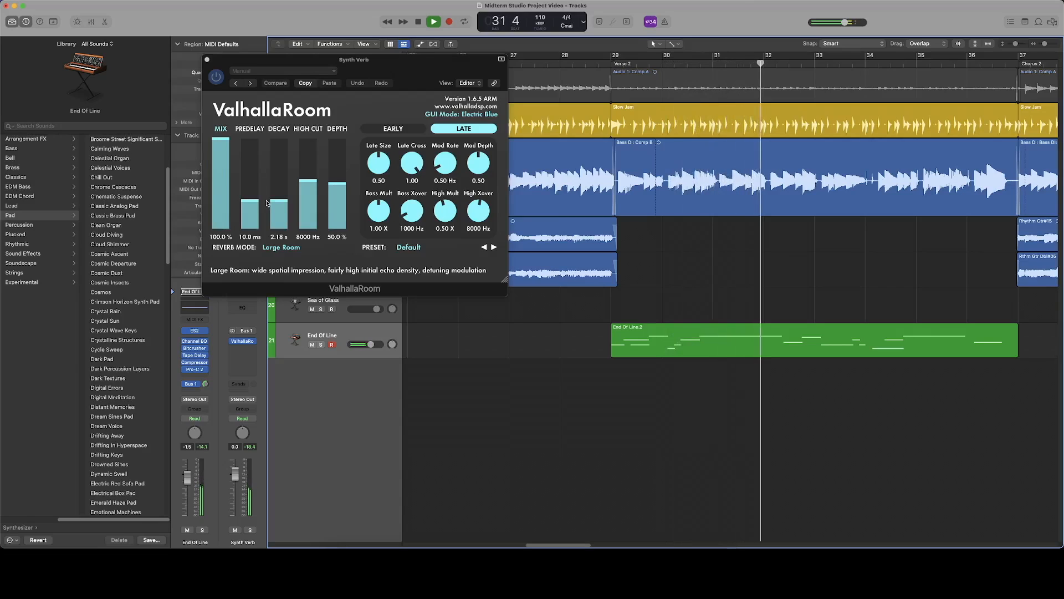
key("space")
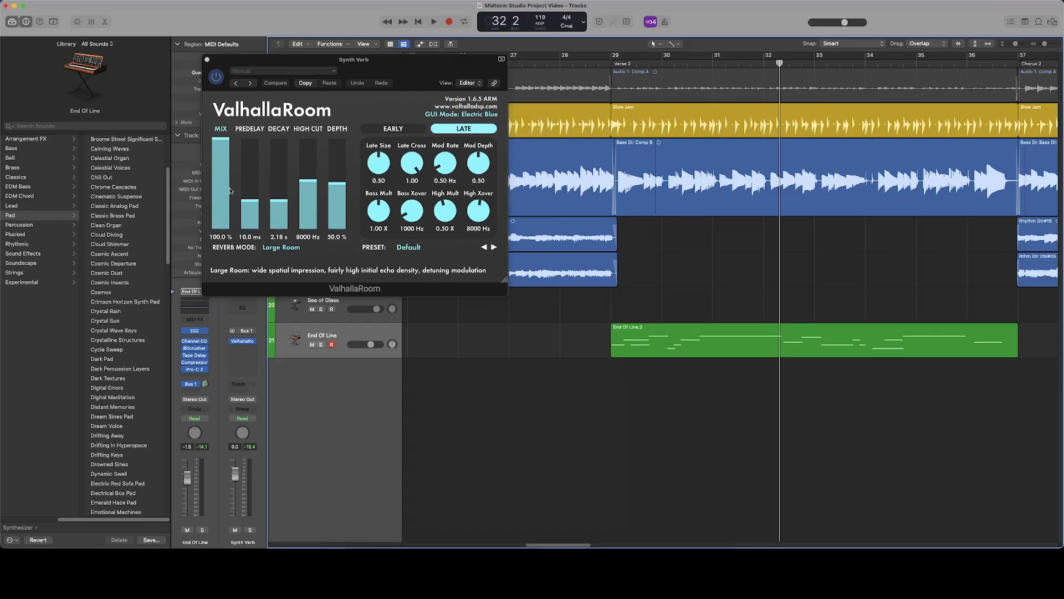
Look up the 1/64 note time in the browser's calculator and set ValhallaRoom's predelay to about 34.2 ms
left_click(375, 546)
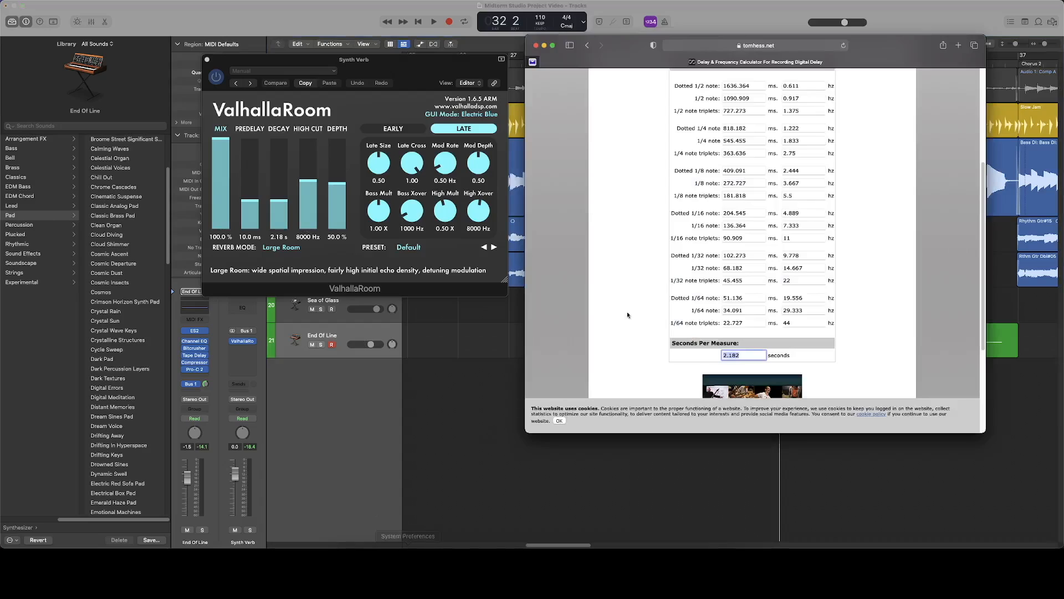
left_click(753, 311)
double_click(733, 309)
left_click(620, 297)
left_click(257, 159)
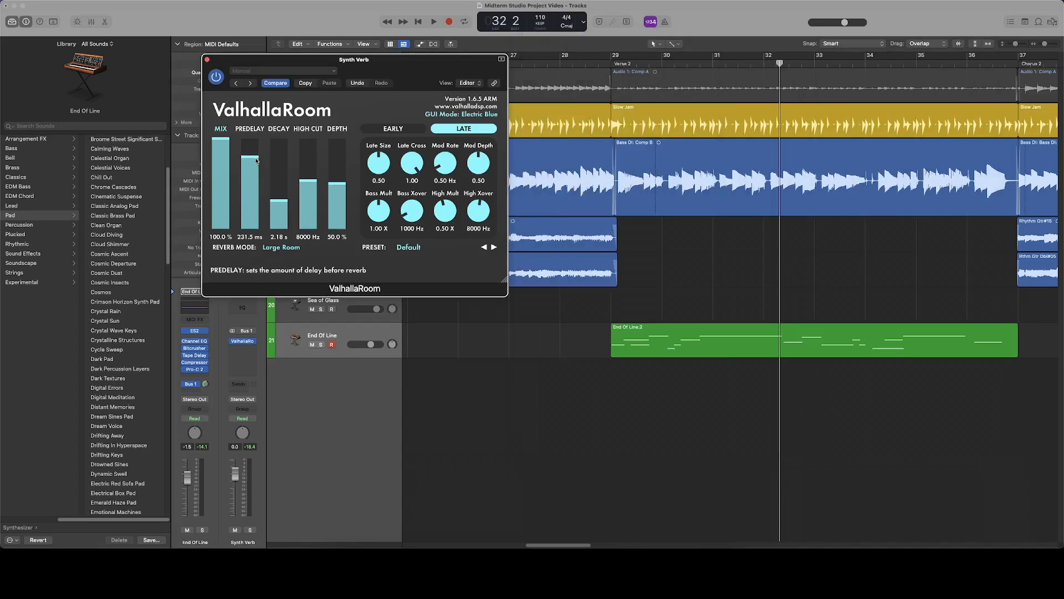
left_click_drag(256, 161, 249, 190)
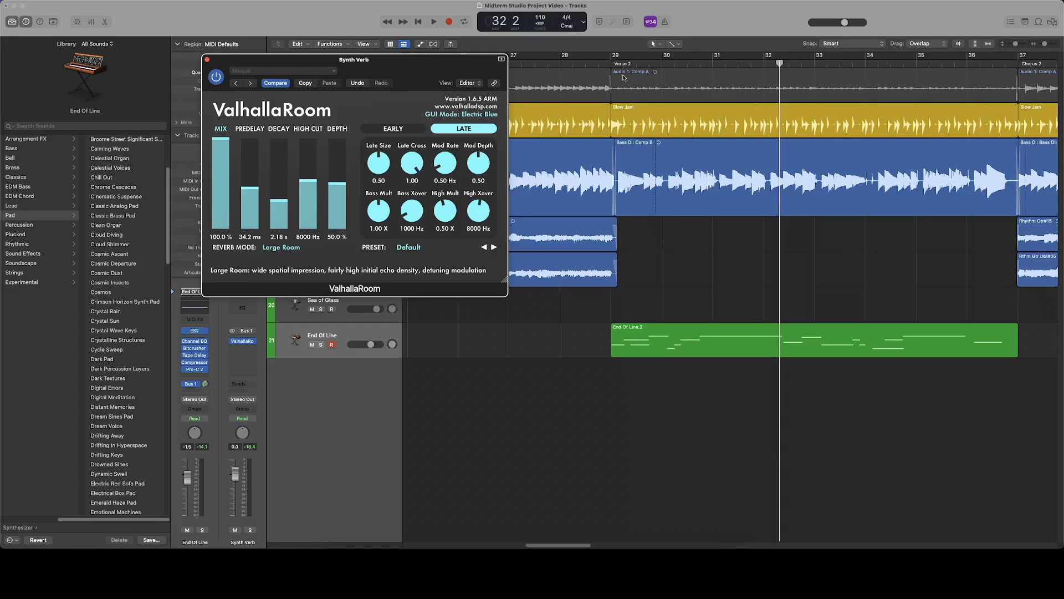
Play Verse 2 from bar 29 to hear the new predelay, glancing back at the calculator's note values
left_click(598, 64)
key("space")
key("super+Tab")
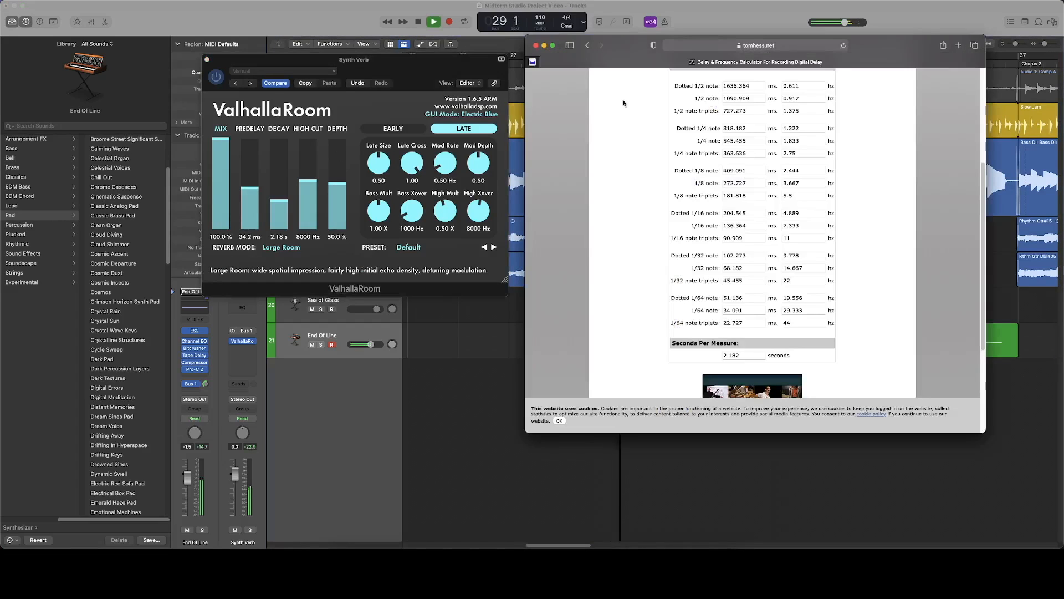
key("super+Tab")
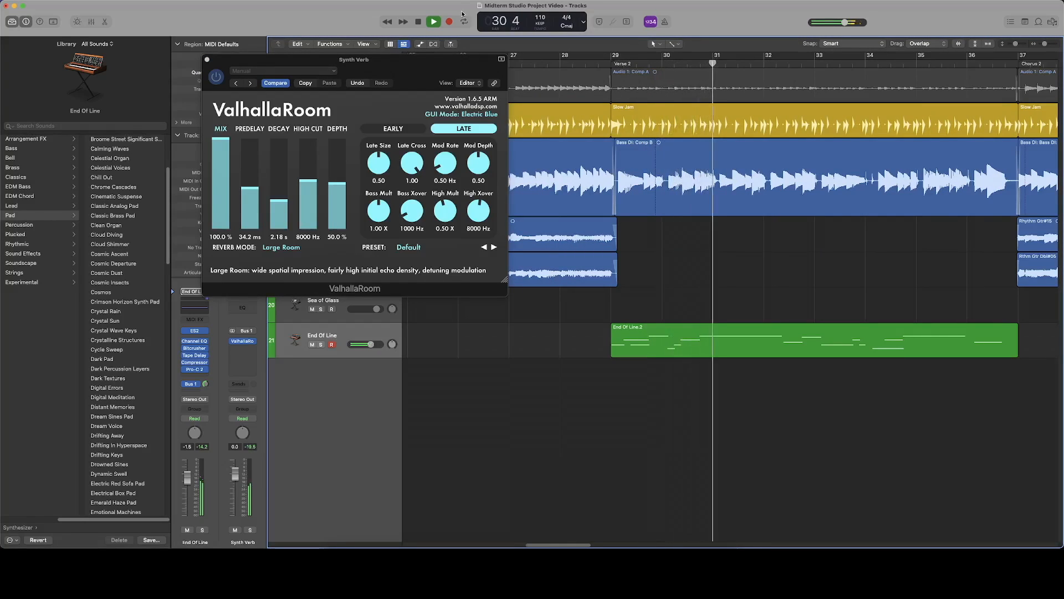
Set ValhallaRoom's predelay to 34.5 ms while replaying Verse 2 from bar 29, and close the plug-in window
key("space")
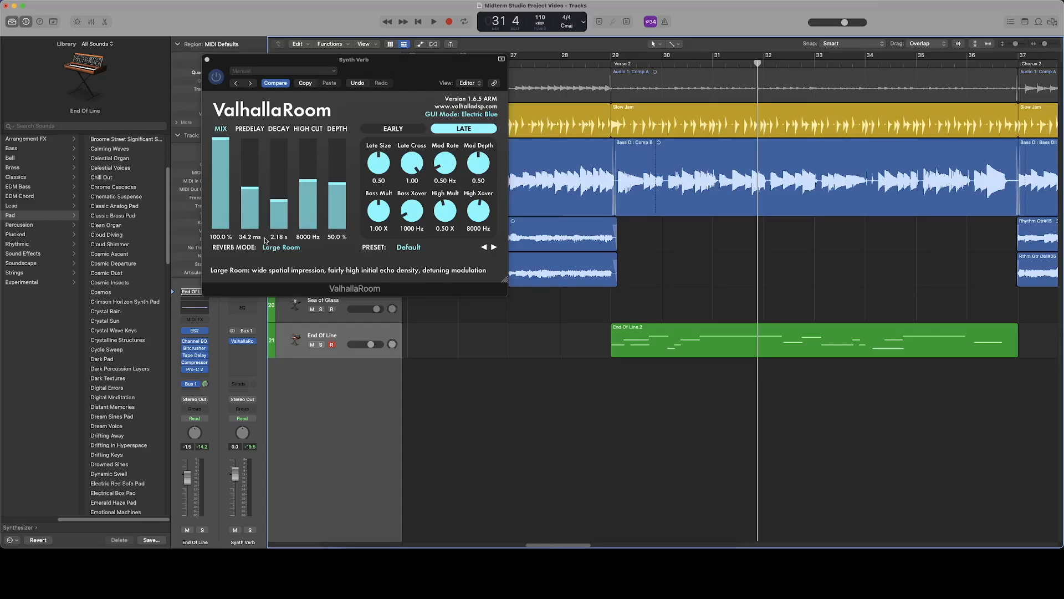
left_click(610, 62)
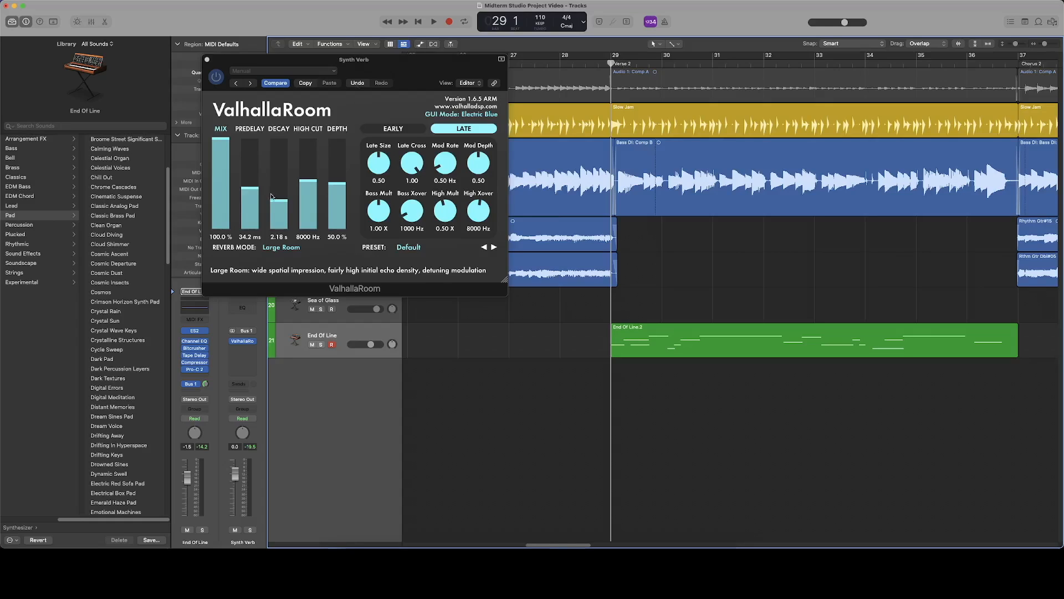
left_click_drag(250, 196, 249, 235)
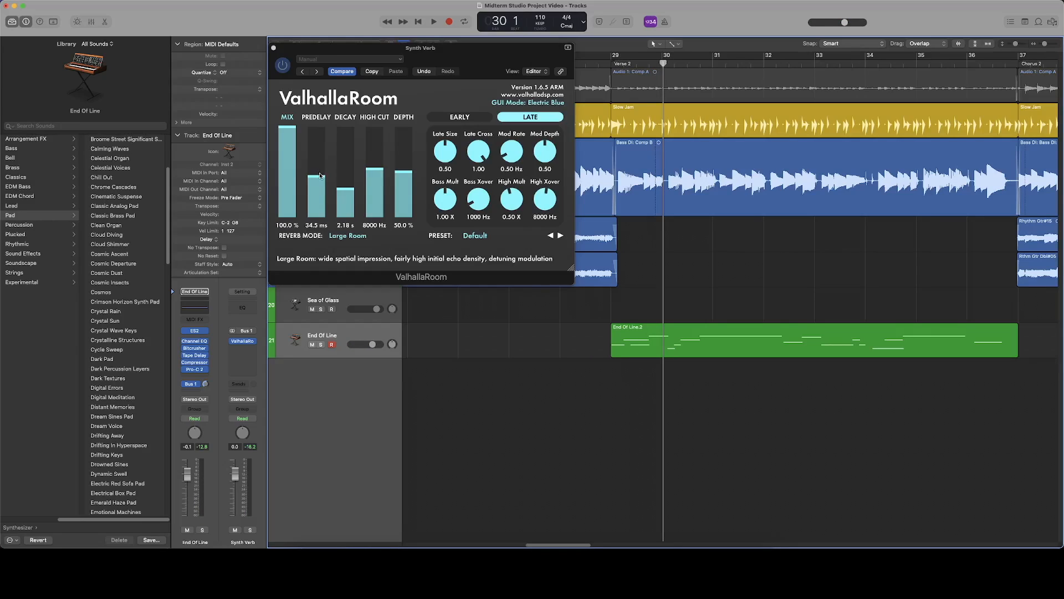
key("space")
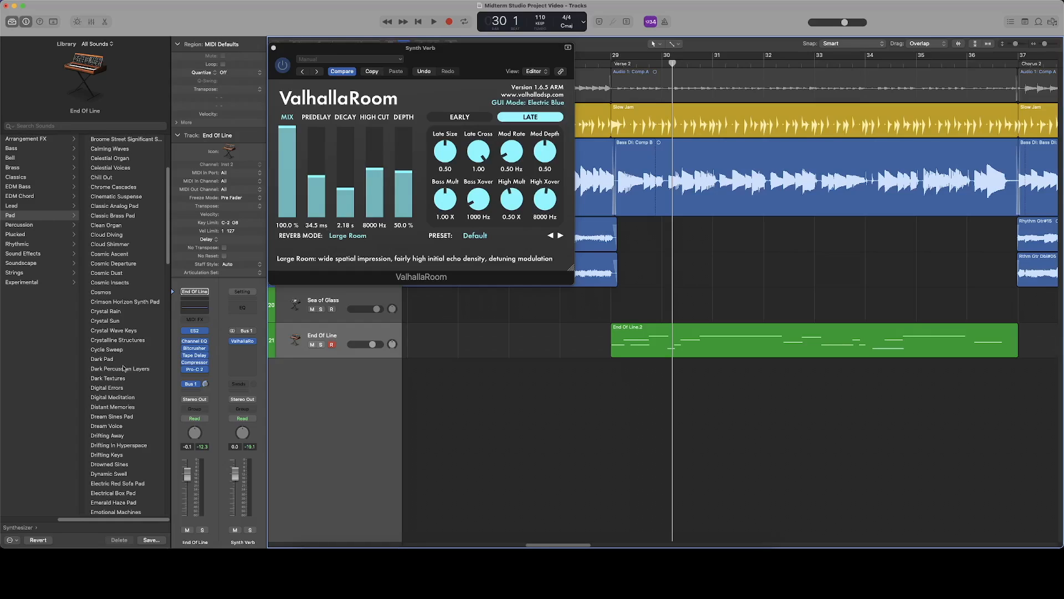
mouse_move(202, 374)
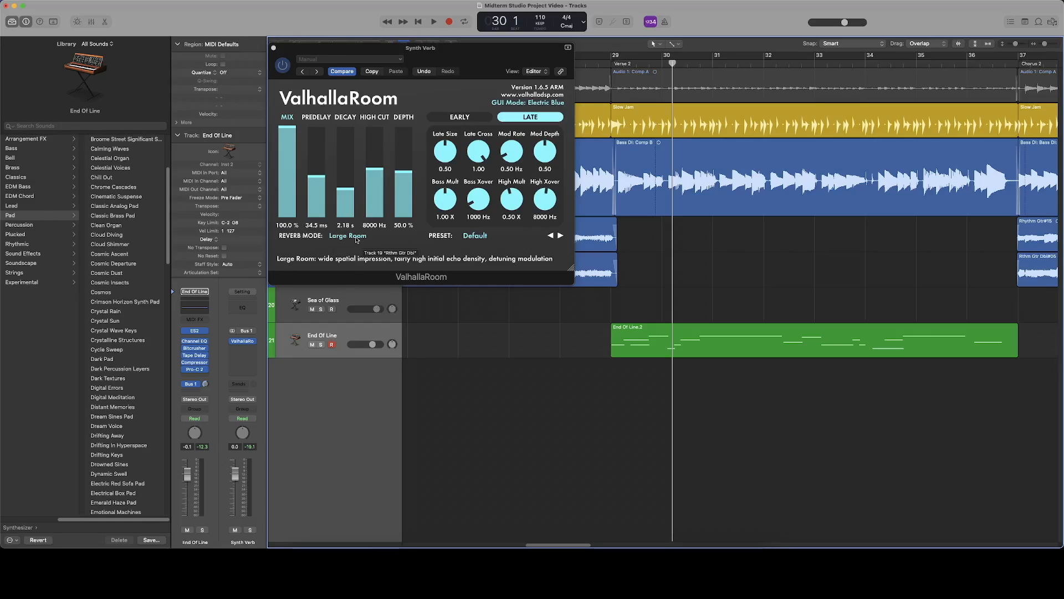
left_click_drag(276, 62, 373, 68)
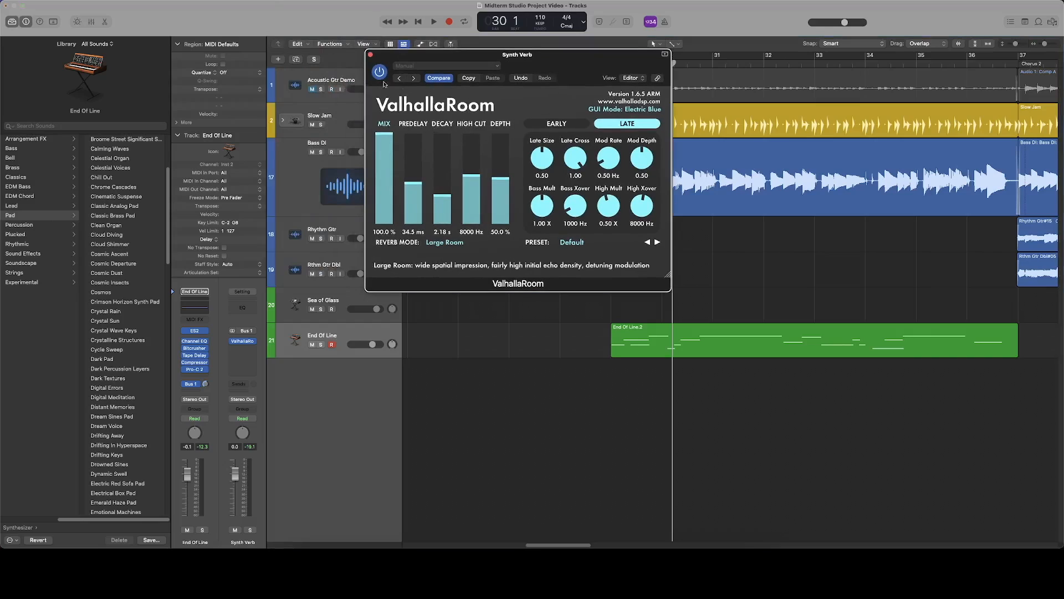
left_click(370, 54)
Play Verse 2 from bar 30 and replay the transition from just before bar 29 to judge the reverb
key("space")
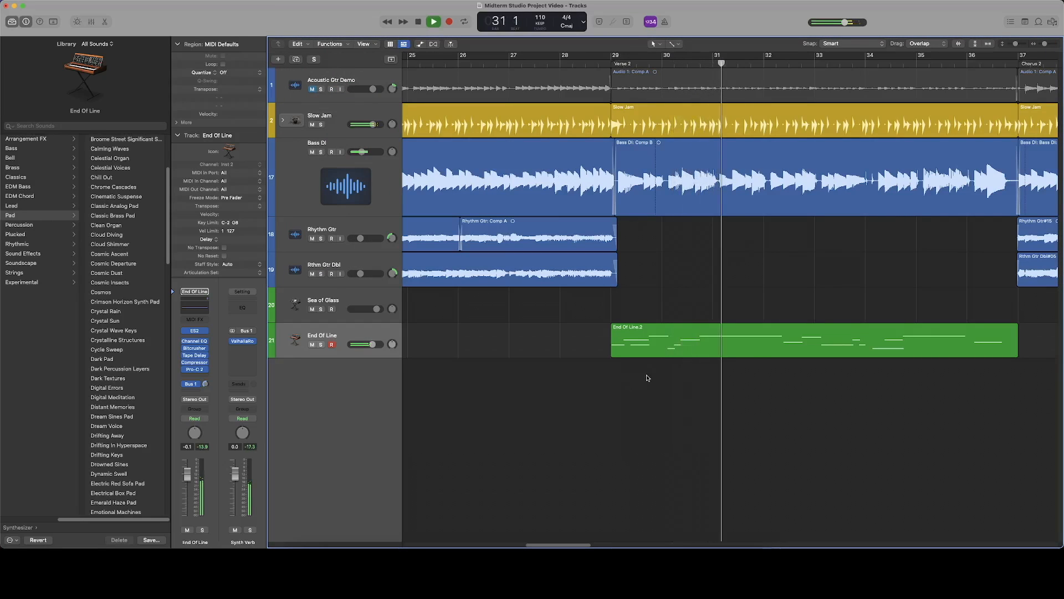
scroll(727, 375, "right", 3)
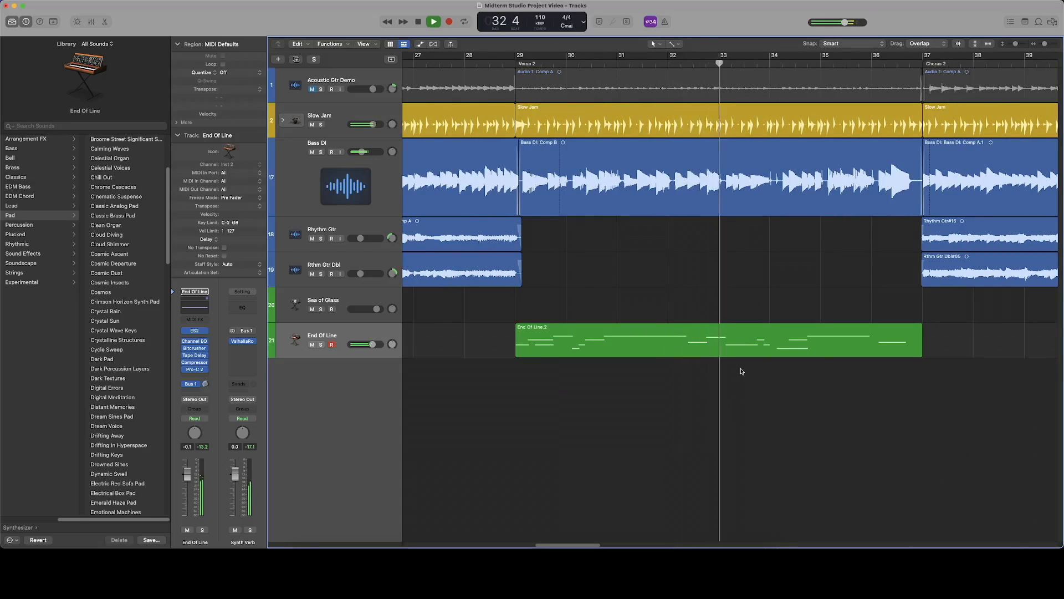
key("space")
scroll(610, 327, "left", 3)
scroll(620, 330, "left", 1)
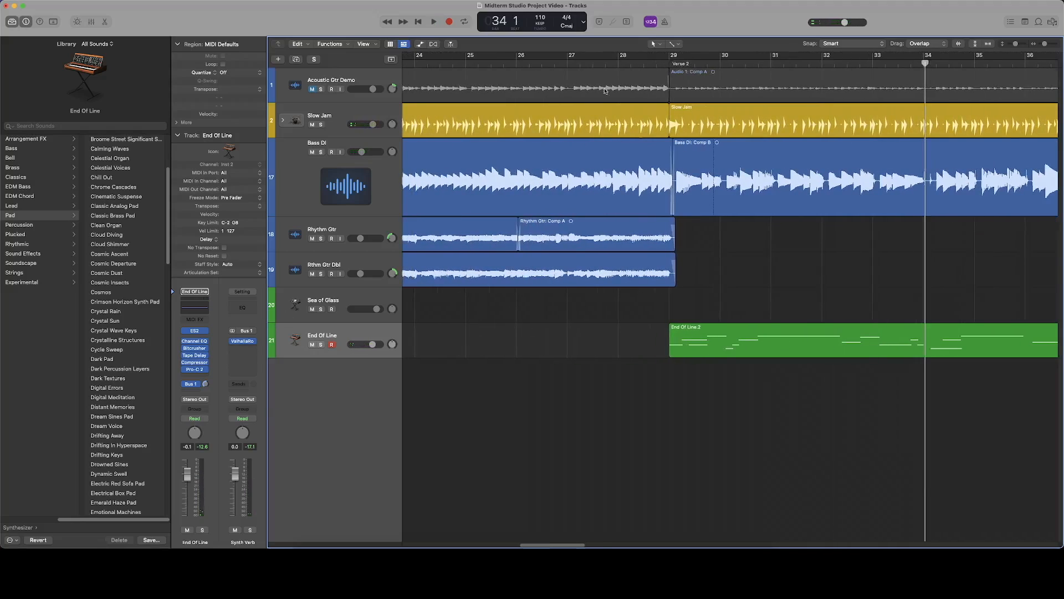
left_click(661, 61)
key("space")
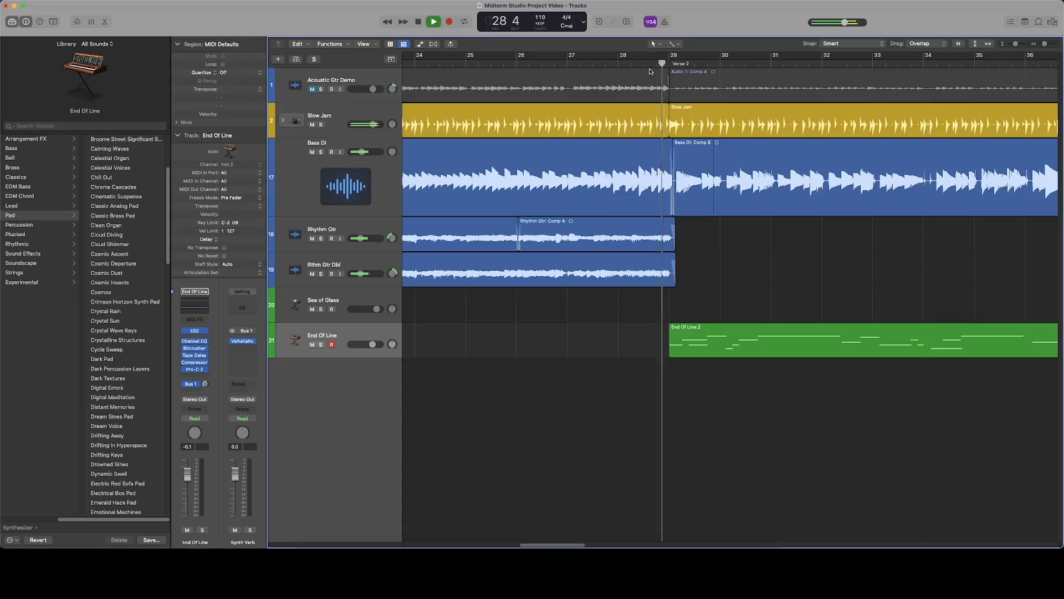
key("space")
Insert a stereo Pro-Q 3 after ValhallaRoom on the Synth Verb channel and play from bar 29 to view its spectrum
left_click(244, 350)
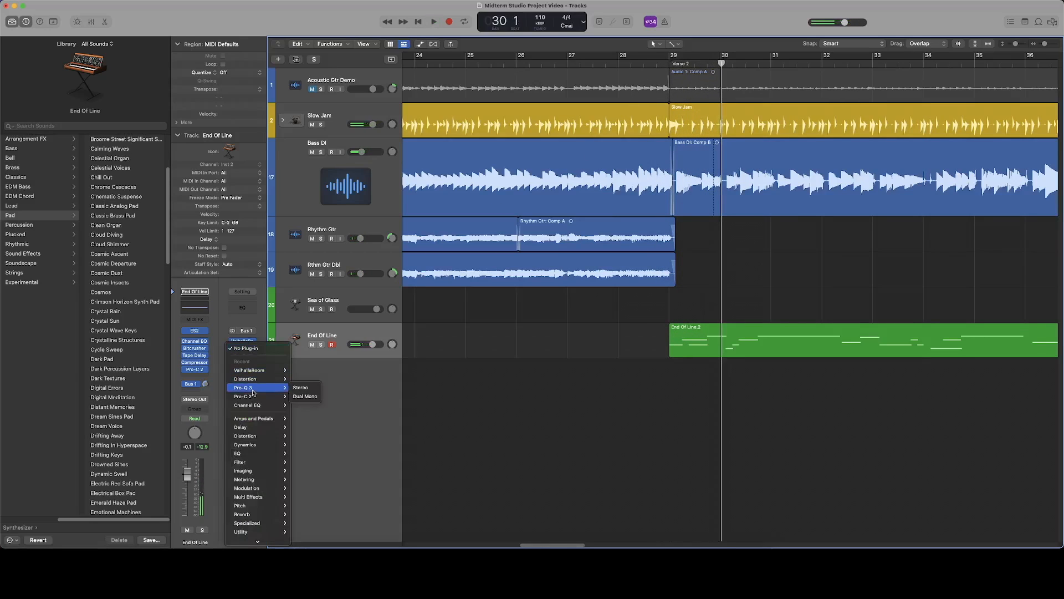
left_click(304, 387)
left_click_drag(516, 110, 456, 45)
left_click(669, 65)
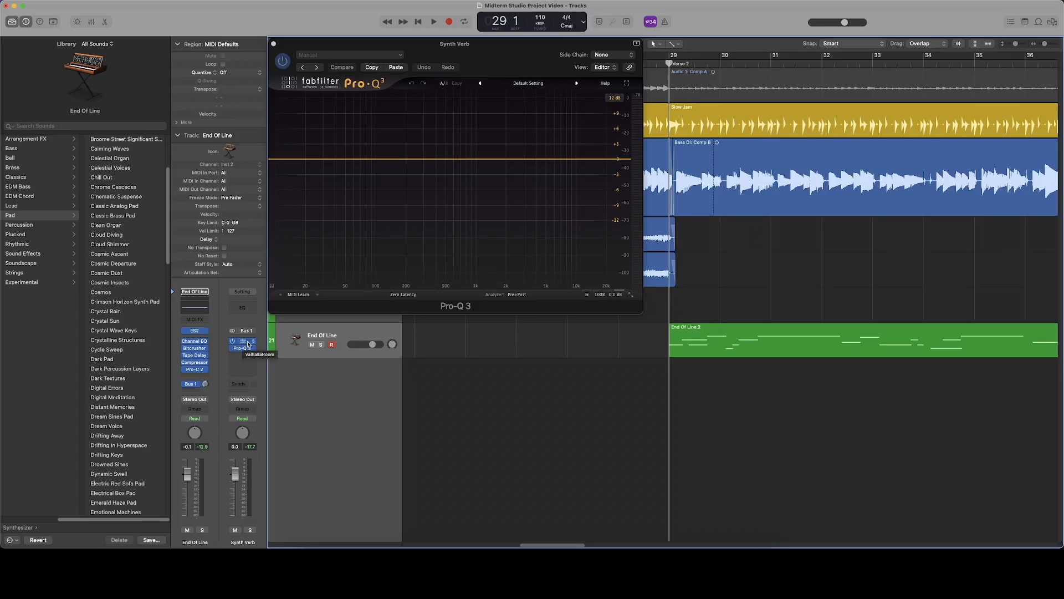
left_click(248, 343)
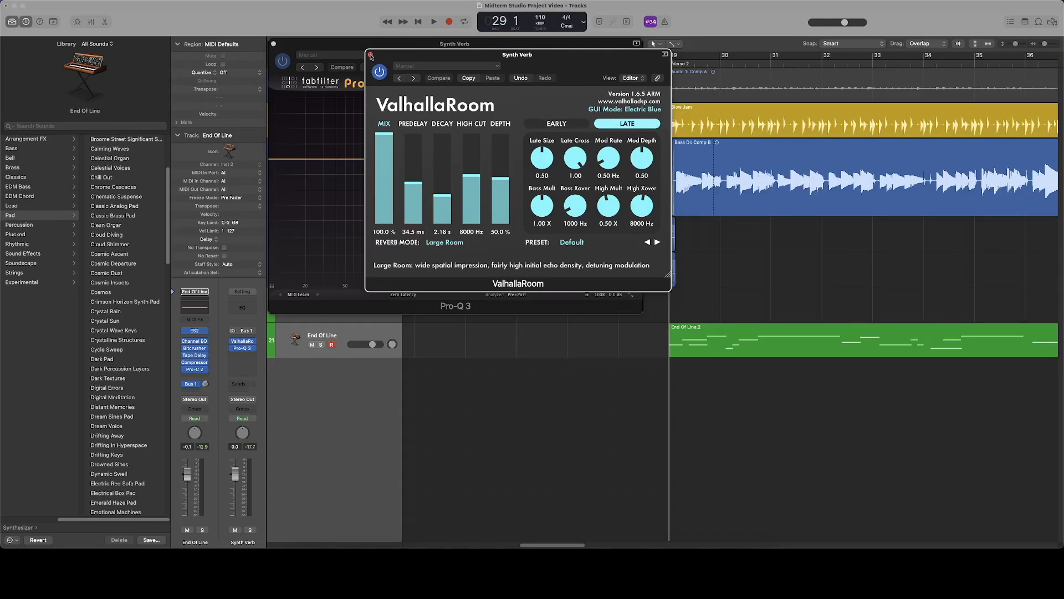
left_click(371, 55)
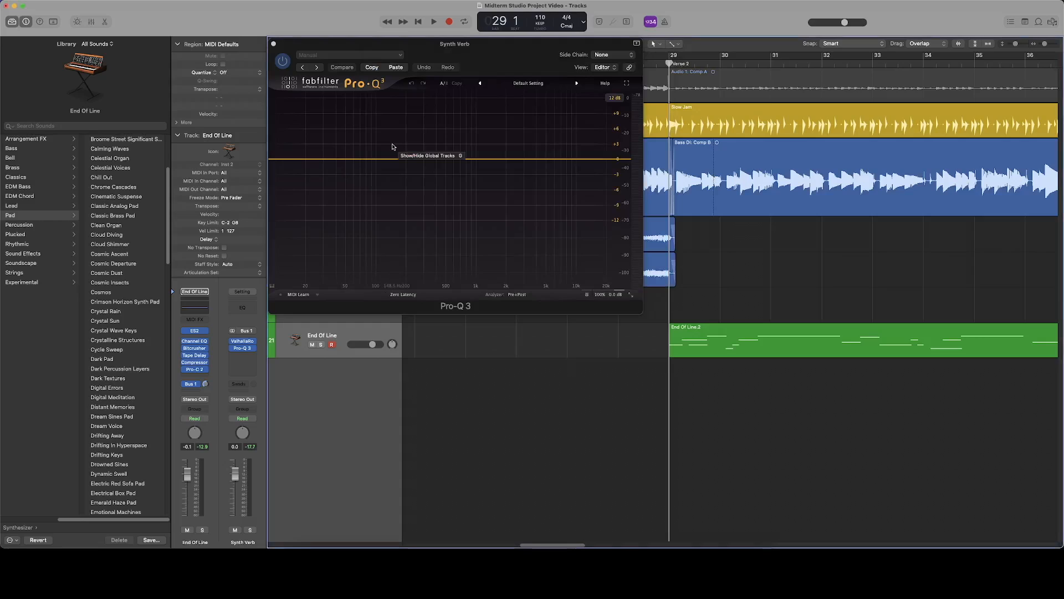
key("space")
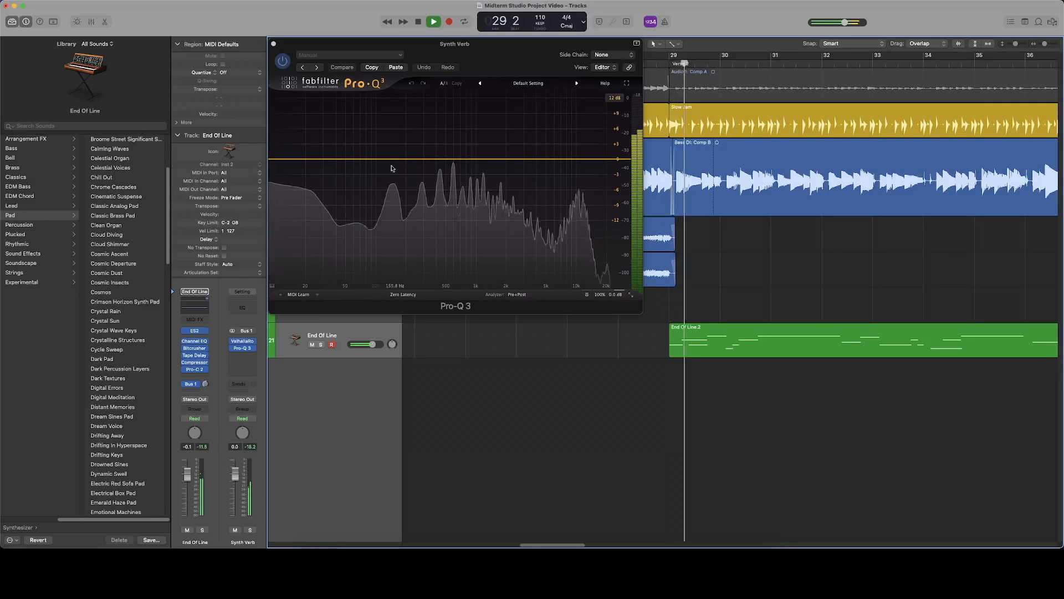
key("space")
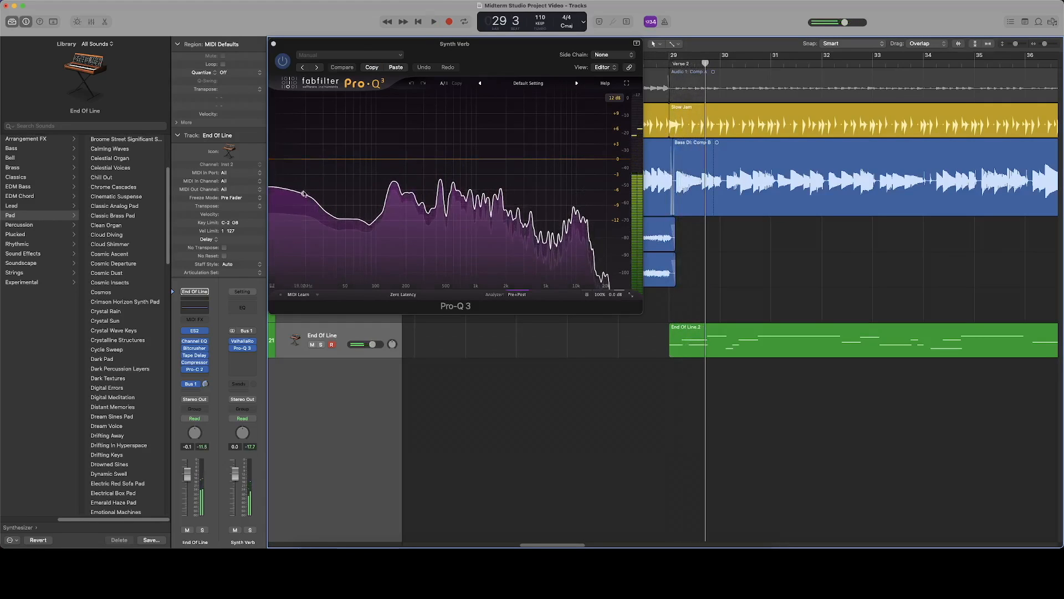
left_click_drag(277, 160, 313, 159)
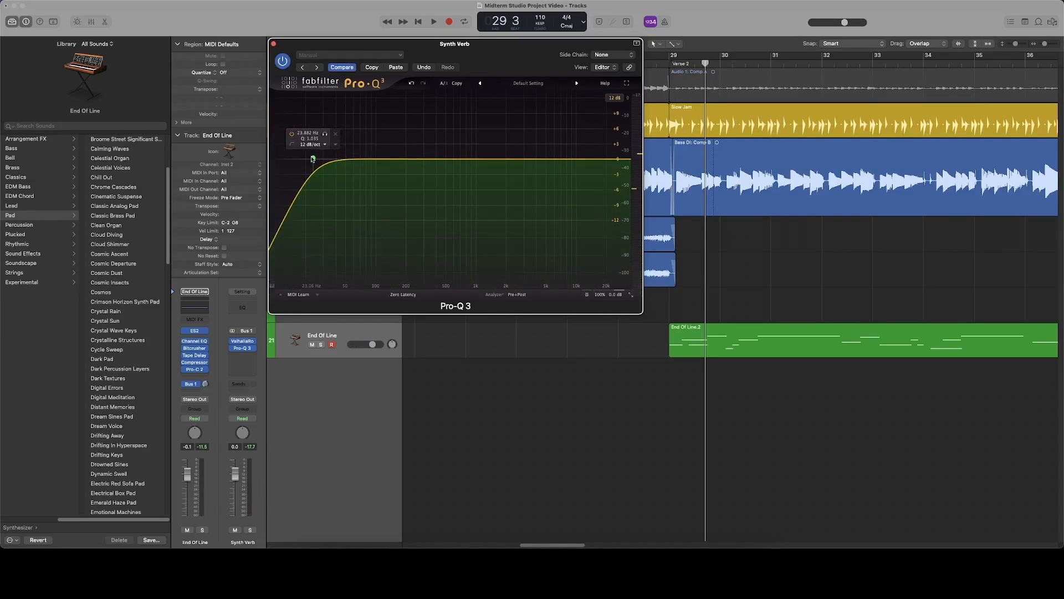
left_click(312, 160, "alt")
right_click(312, 160)
left_click(326, 214)
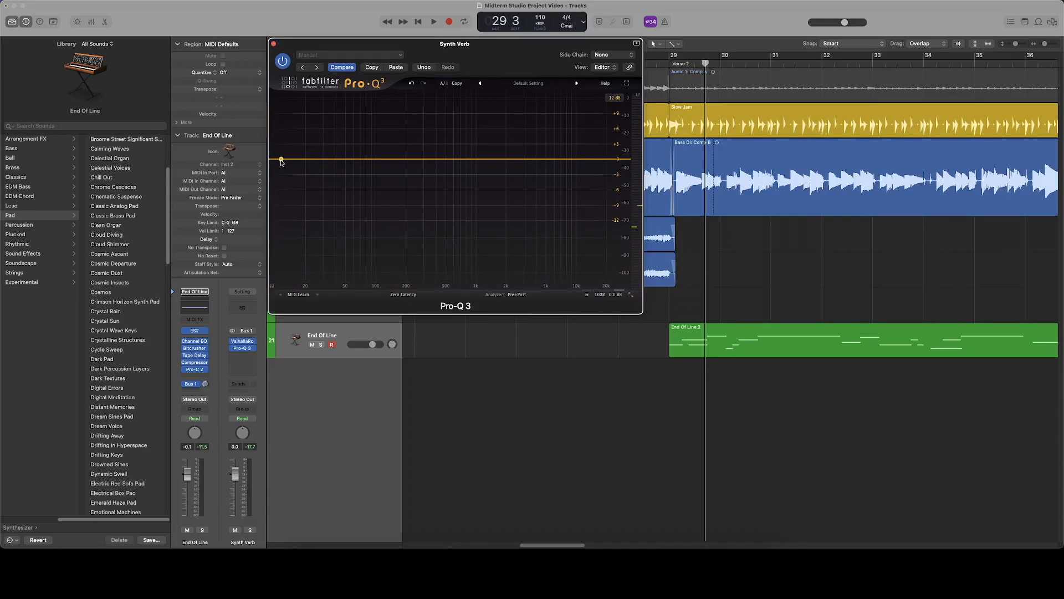
Add a Low Cut band at about 43 Hz with a 24 dB/oct slope in Pro-Q 3
left_click(281, 161)
left_click(309, 146)
left_click(306, 163)
left_click_drag(310, 136, 354, 137)
left_click(334, 146)
left_click(331, 179)
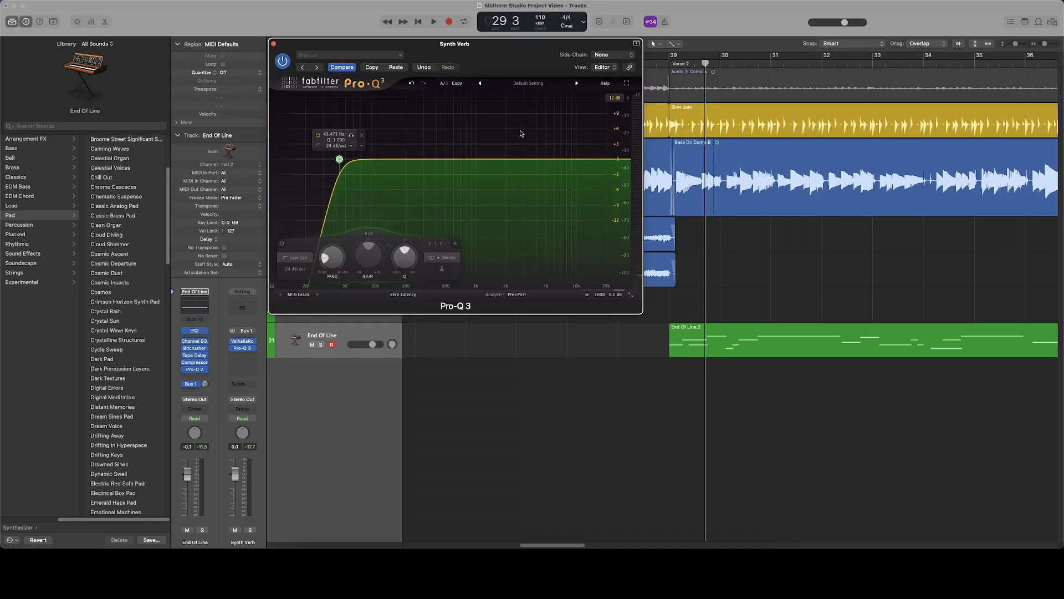
Raise the Low Cut frequency to about 94 Hz while playing Verse 2 from bar 29
key("space")
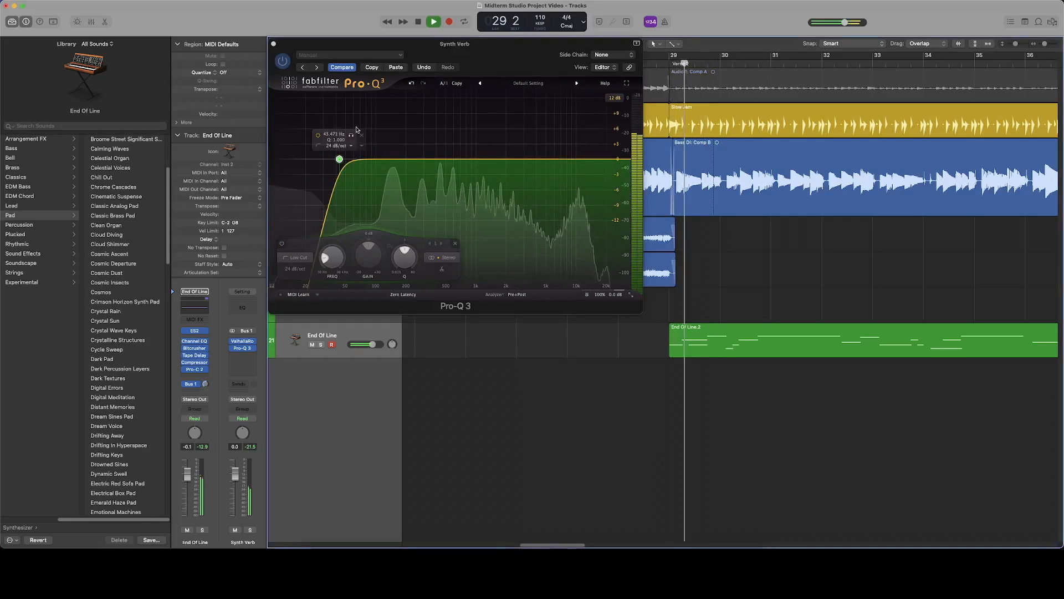
left_click_drag(351, 135, 385, 135)
key("space")
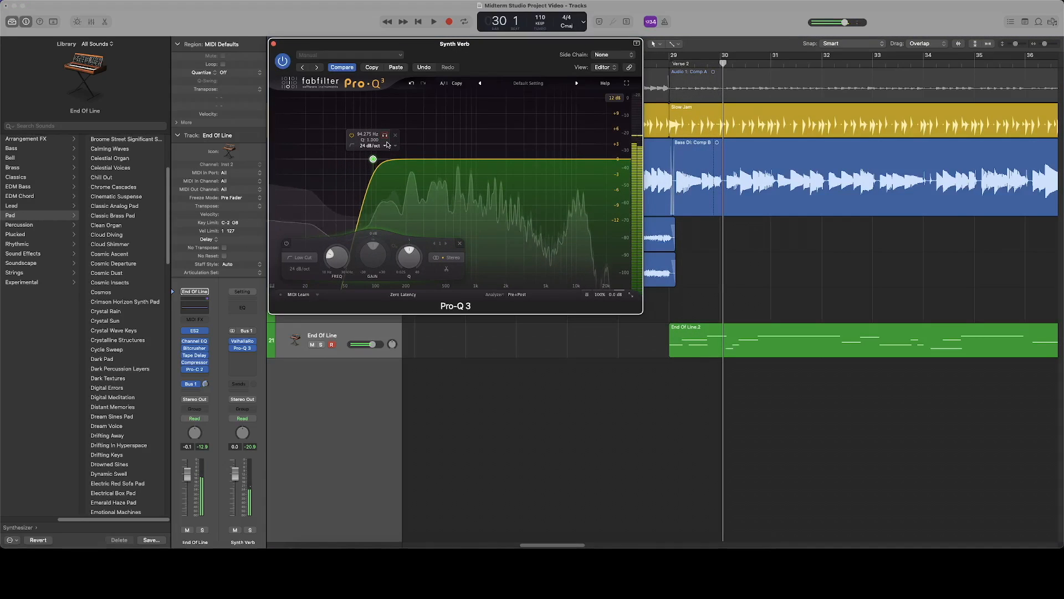
Add a Bell band at about 184 Hz cutting about 12 dB during playback of Verse 2
key("space")
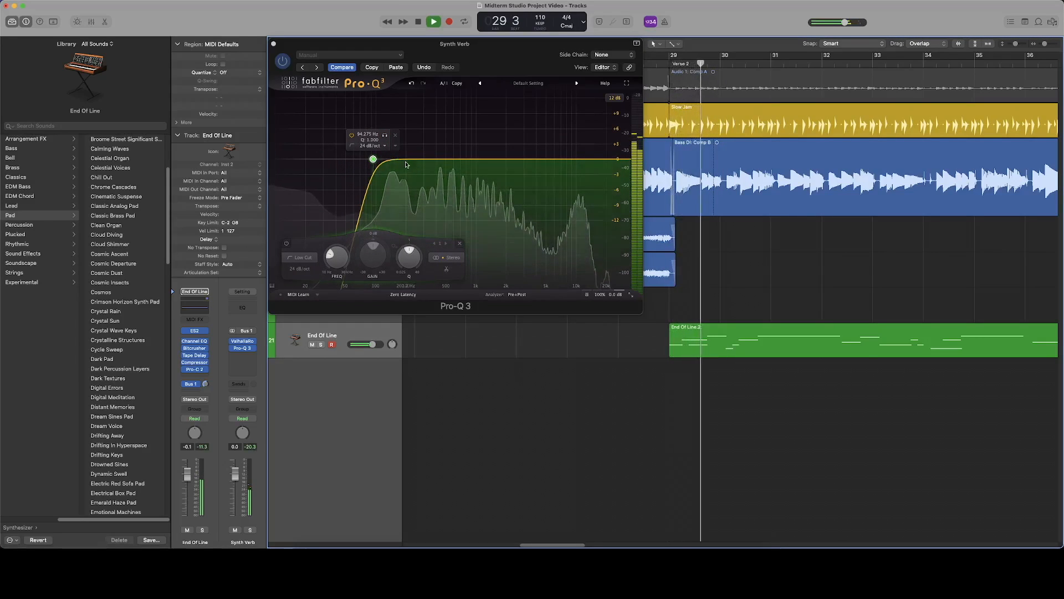
left_click_drag(406, 165, 404, 189)
key("space")
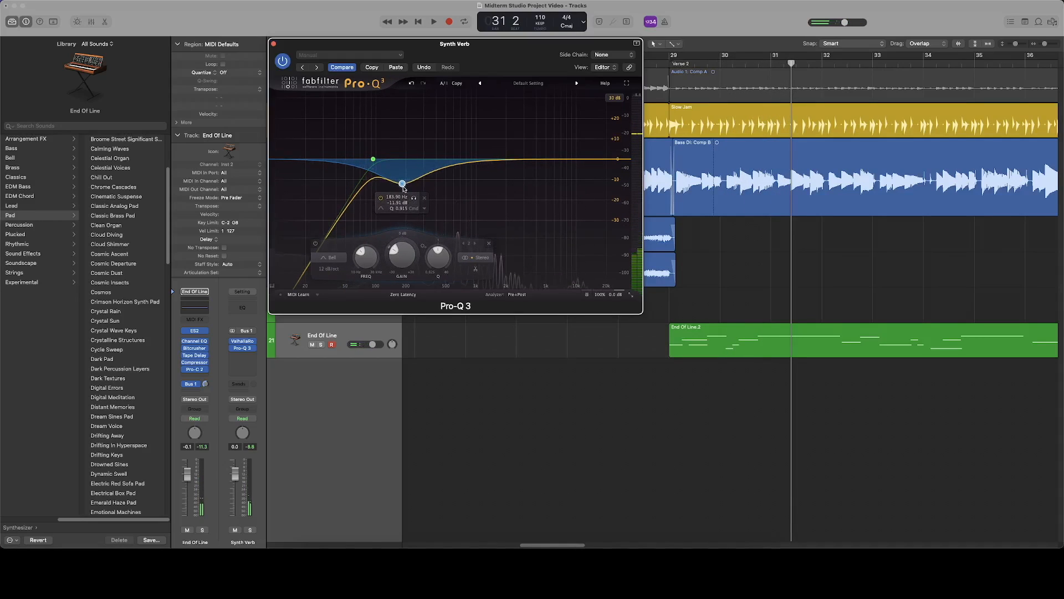
Set Pro-Q 3's display range to 12 dB and ease the Bell cut to about -5.5 dB near 170 Hz
key("space")
left_click(672, 60)
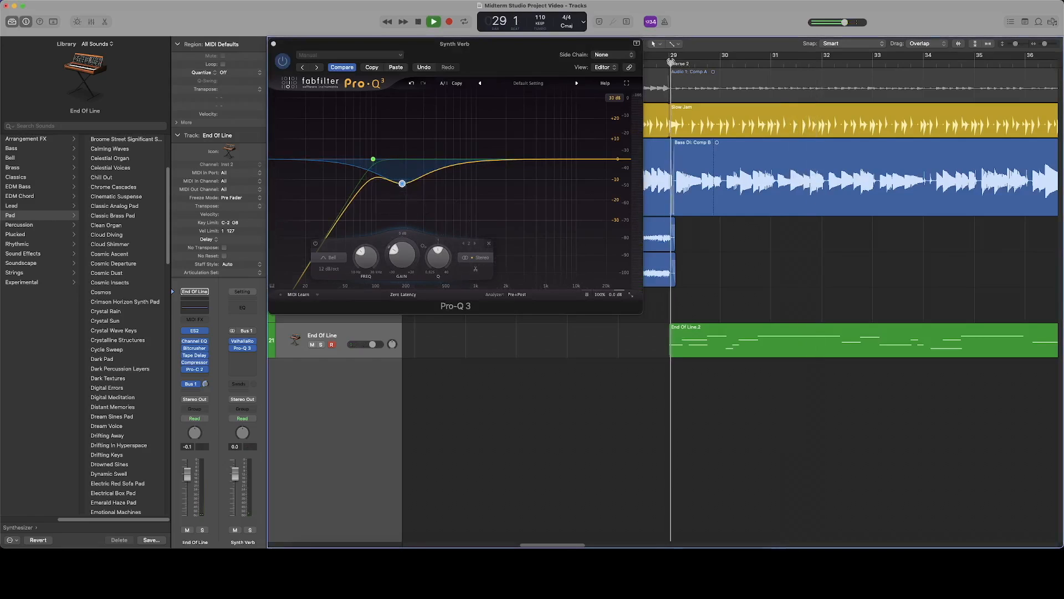
left_click_drag(402, 183, 400, 174)
left_click(614, 97)
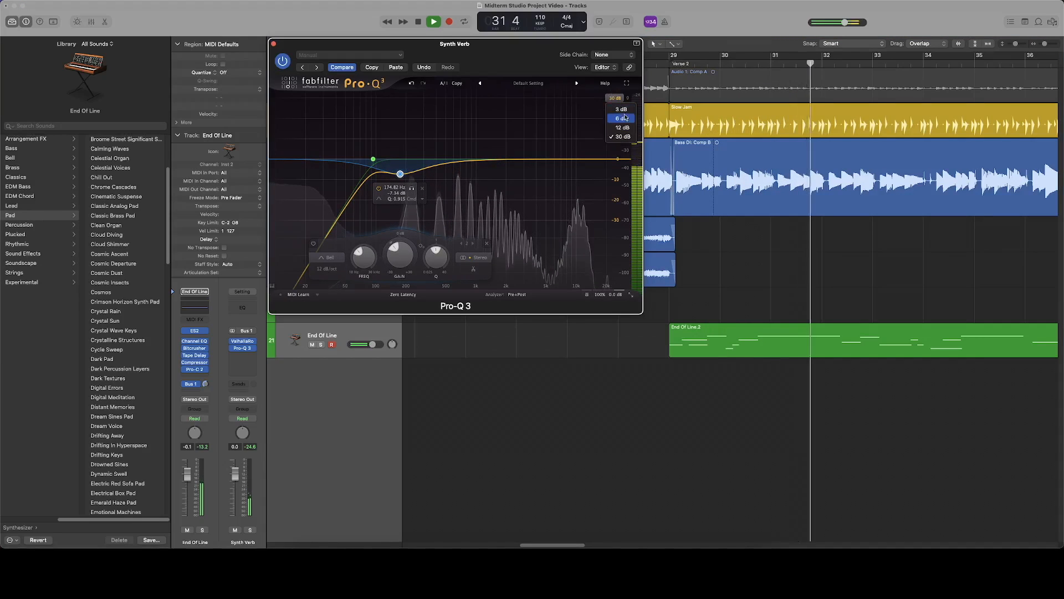
left_click(623, 127)
left_click_drag(400, 196, 399, 187)
key("space")
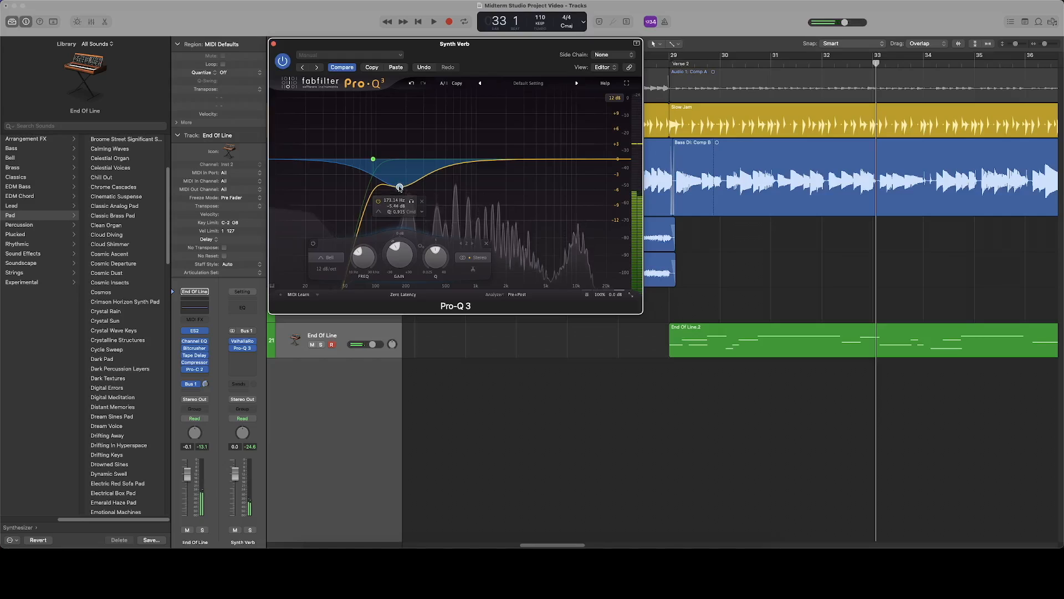
Move the Bell cut to about 344 Hz at roughly -5.5 dB while playing Verse 2 from bar 29
left_click(671, 62)
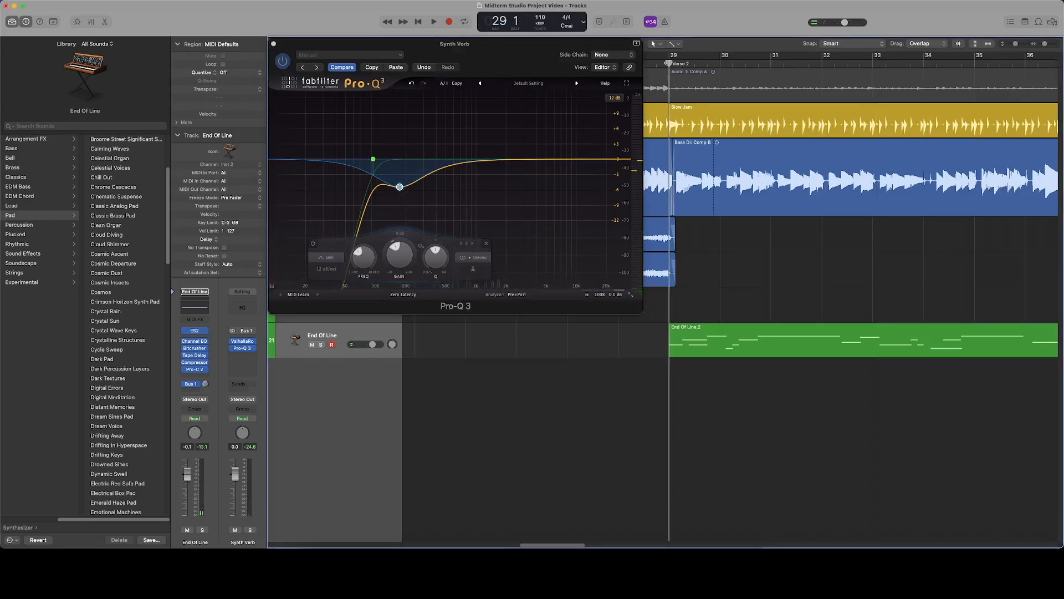
mouse_move(380, 204)
key("space")
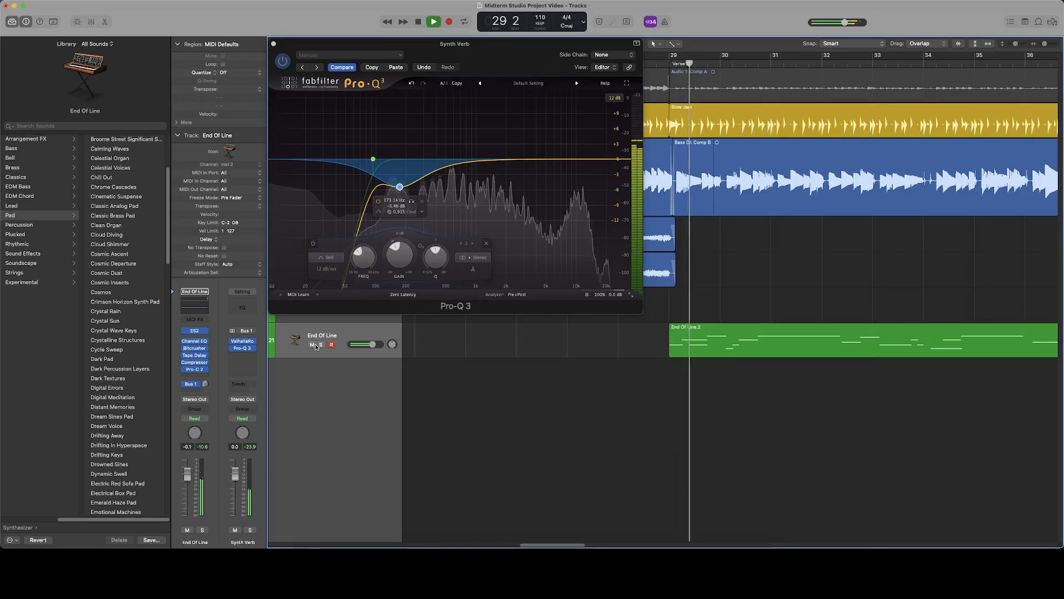
left_click_drag(399, 187, 430, 188)
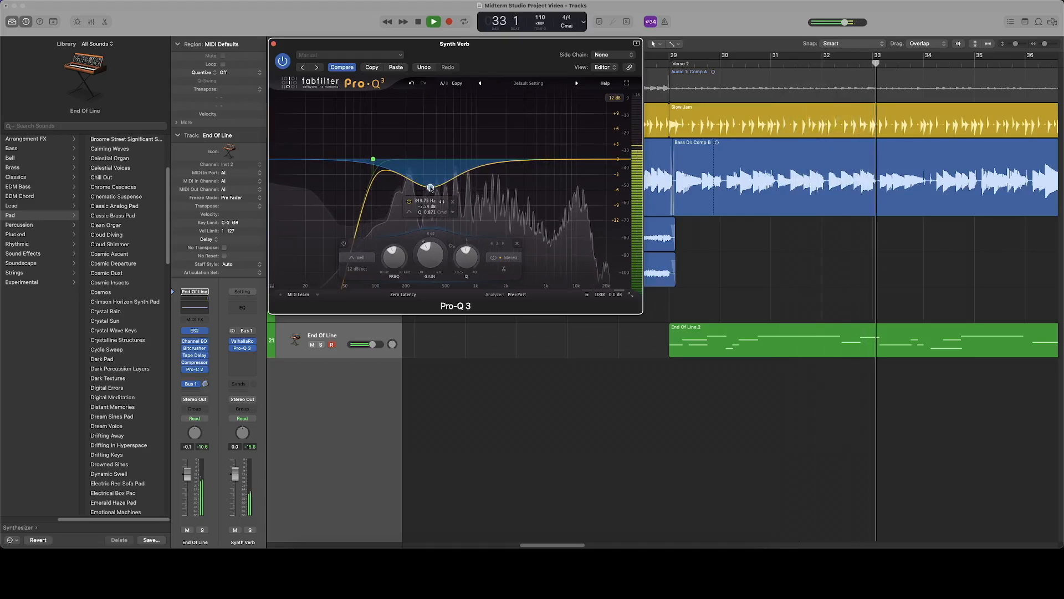
Add a High Cut band with a 24 dB/oct slope at about 4460 Hz in Pro-Q 3
left_click_drag(465, 43, 448, 54)
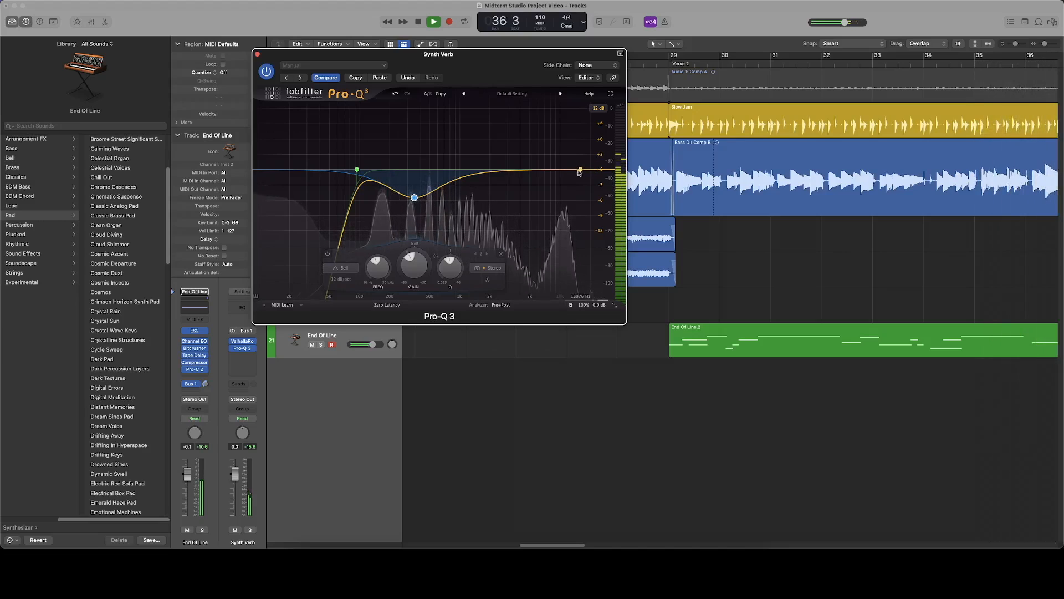
left_click(600, 169)
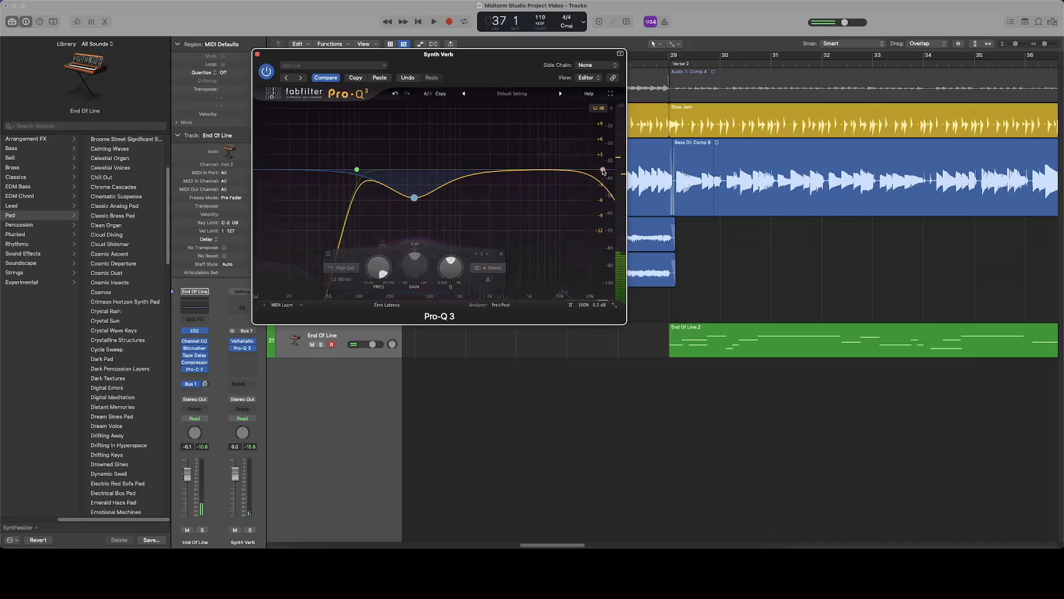
left_click(571, 157)
left_click(570, 193)
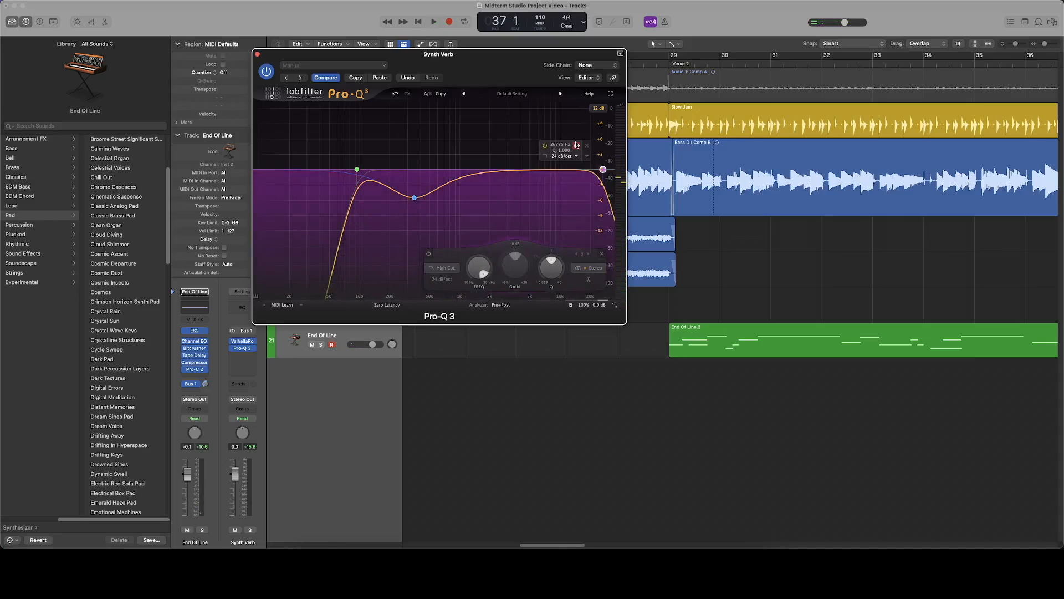
left_click_drag(603, 169, 526, 169)
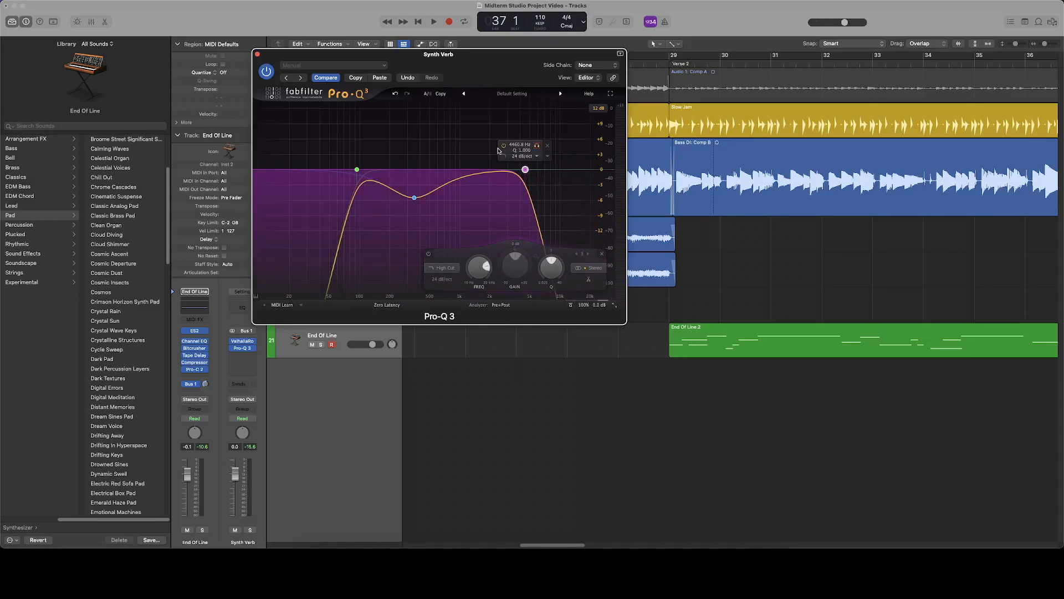
Play Verse 2 from bar 29 and raise the High Cut band's frequency in Pro-Q 3
key("space")
left_click(670, 63)
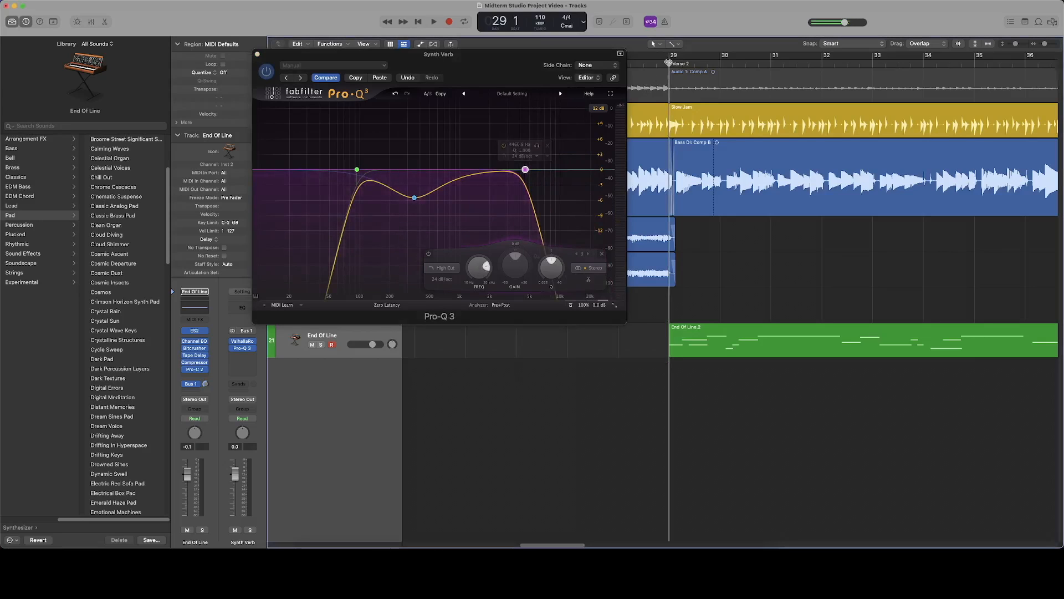
key("space")
mouse_move(526, 169)
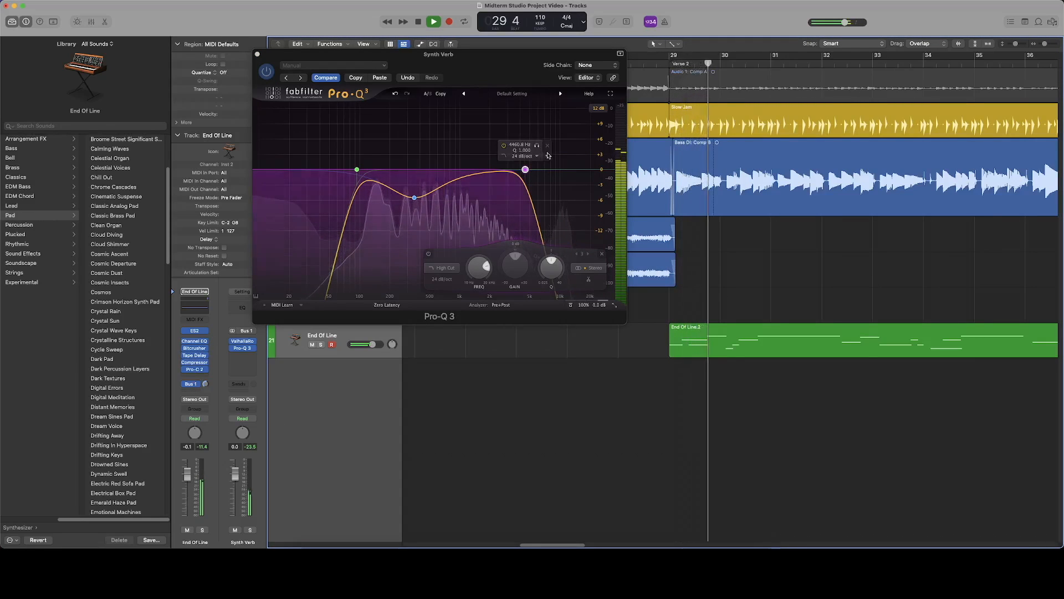
left_click(540, 146)
left_click_drag(542, 146, 555, 147)
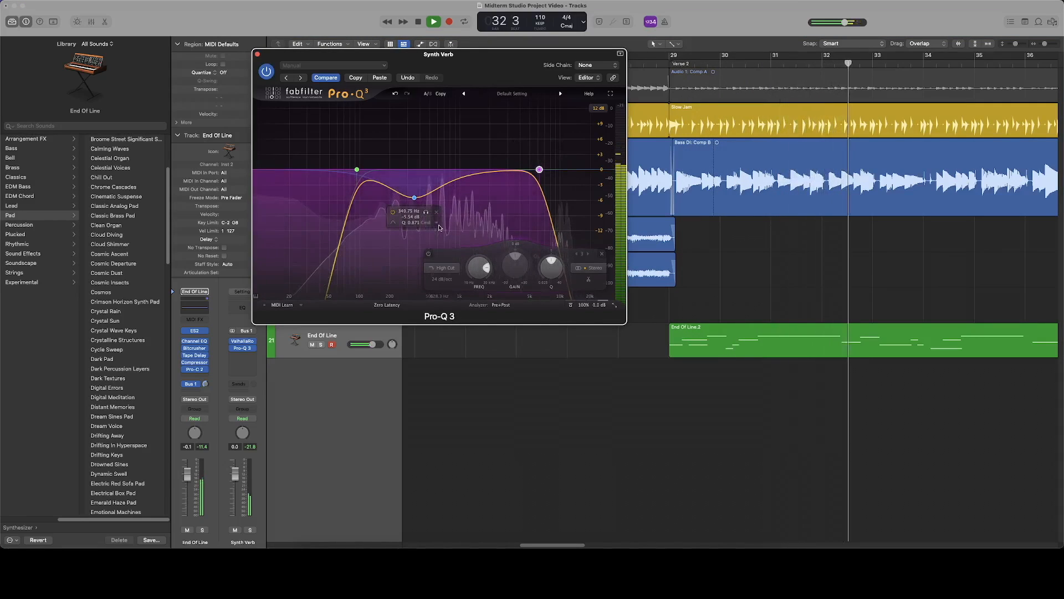
Add a Bell cut of about -3.5 dB near 740 Hz with a Q of about 2.8, and close Pro-Q 3
left_click_drag(468, 179, 448, 201)
scroll(447, 200, "up", 2)
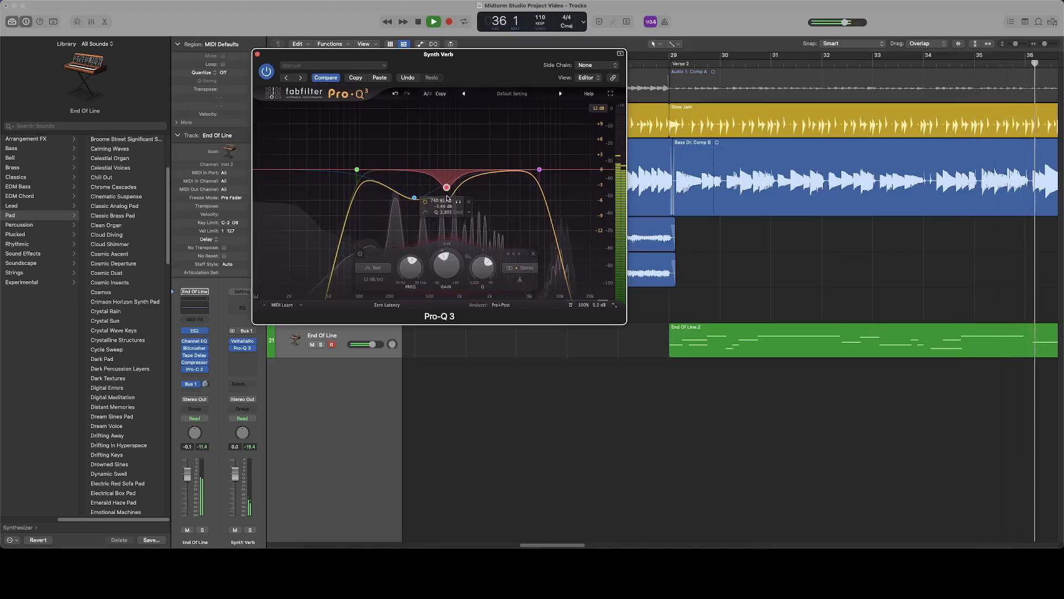
left_click(257, 54)
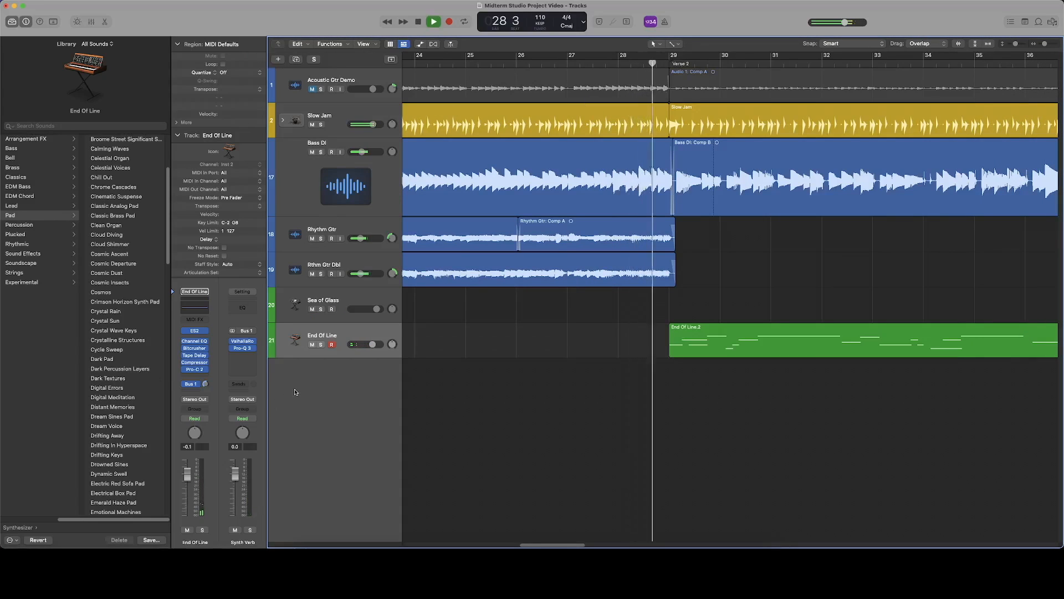
Try a higher Bus 1 send level on the End Of Line track, playing from just before Verse 2
key("space")
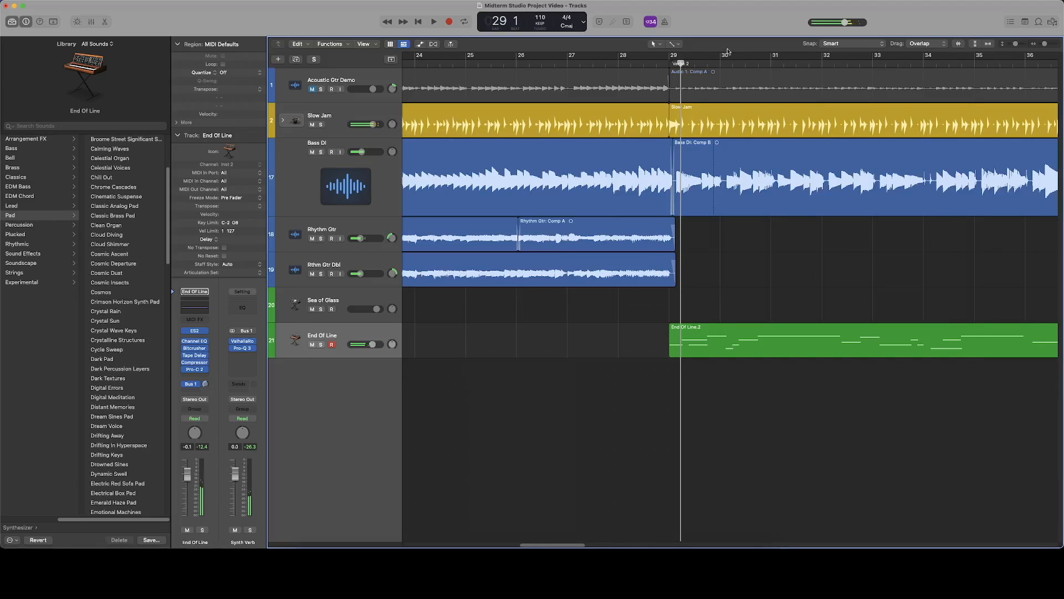
left_click(645, 62)
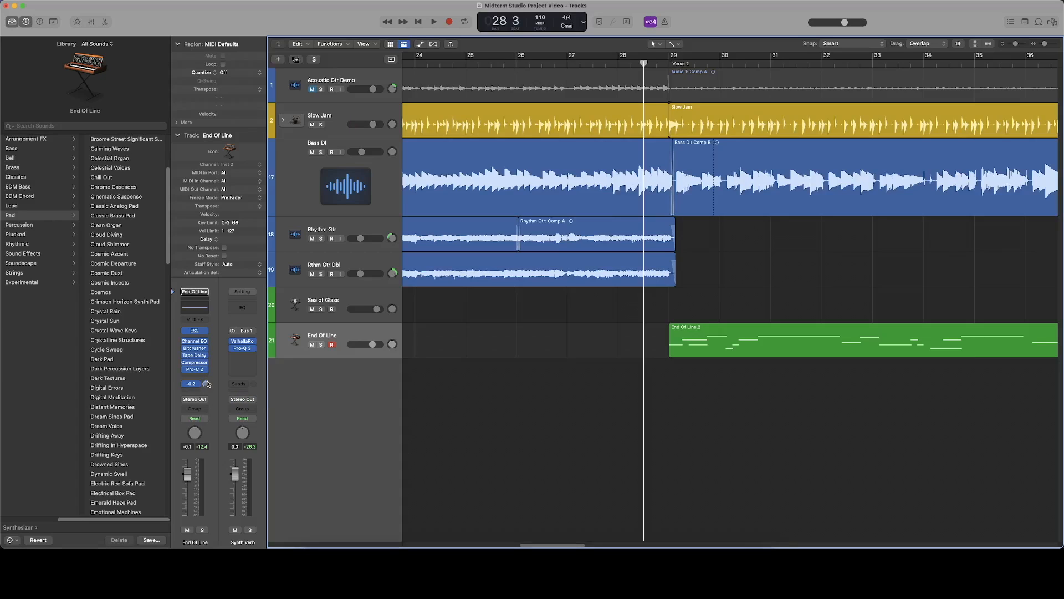
left_click_drag(207, 384, 213, 373)
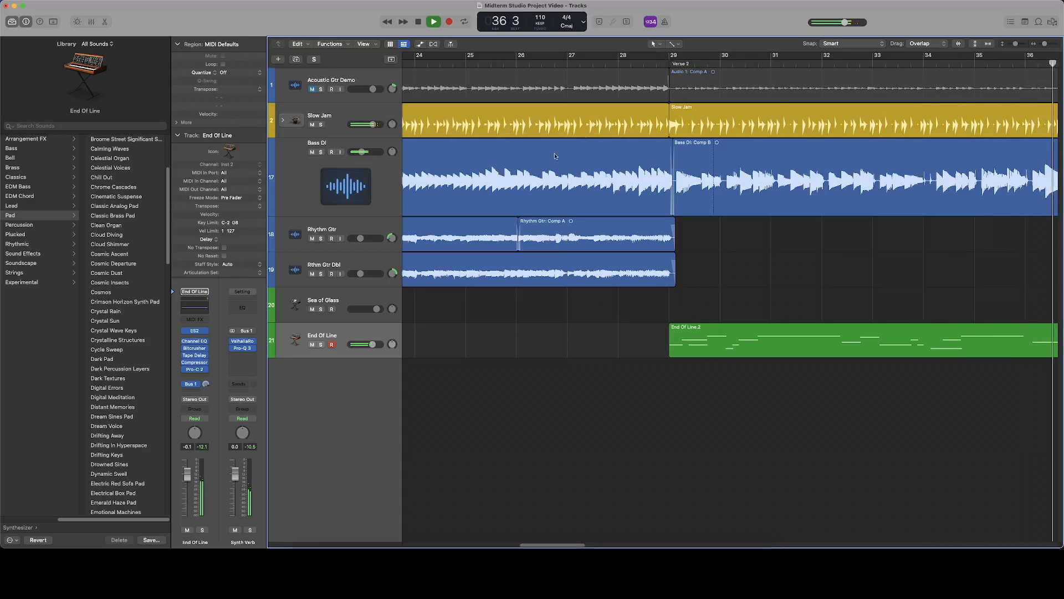
Reopen Pro-Q 3 on the Synth Verb return, fine-tune its midrange Bell cuts and close it
left_click(239, 348)
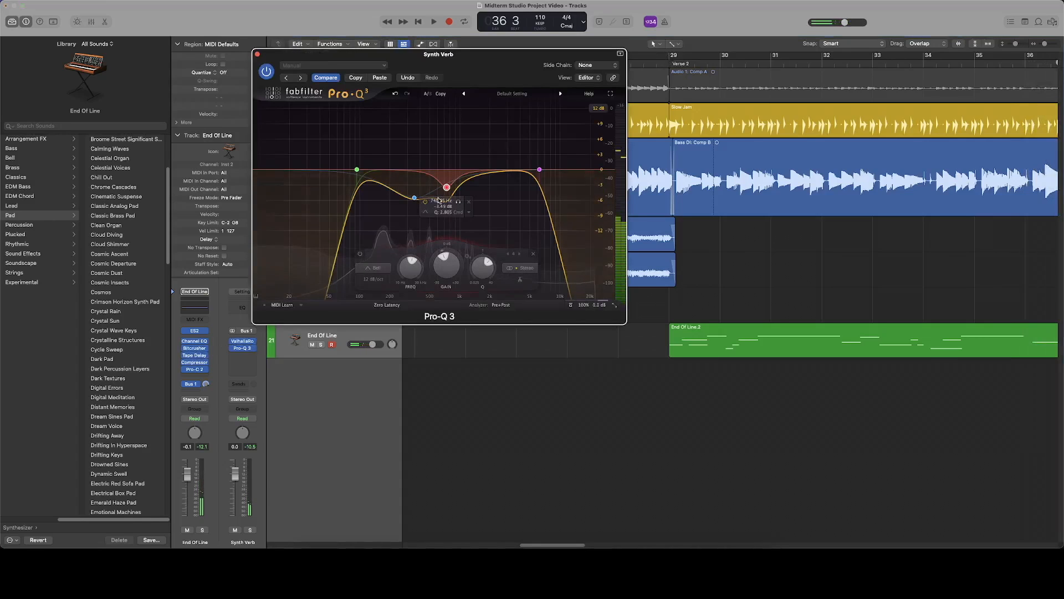
scroll(414, 198, "up", 3)
left_click_drag(414, 198, 445, 181)
left_click(257, 54)
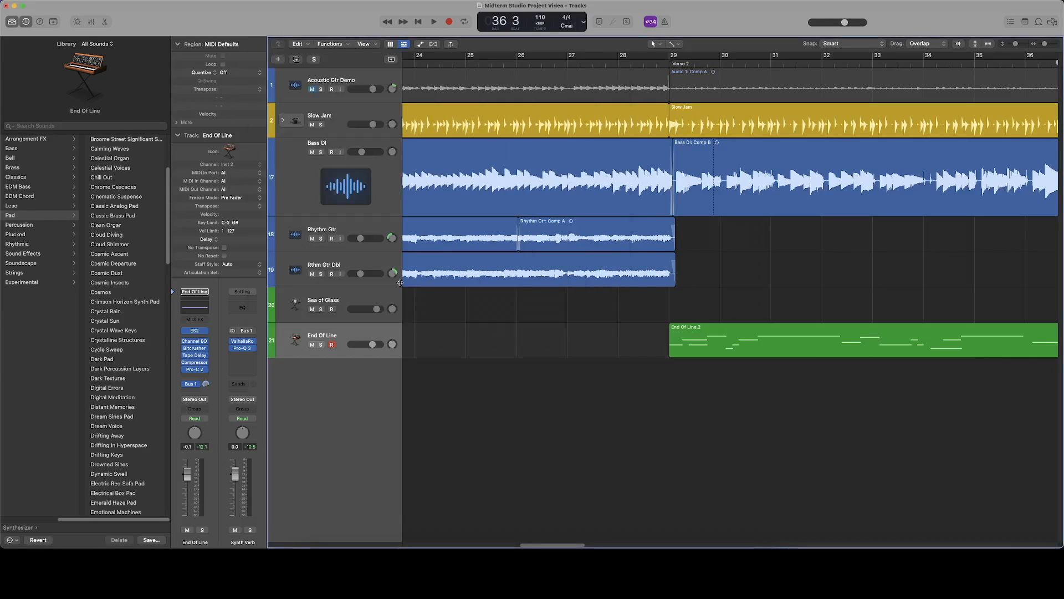
Lower the End Of Line track's Bus 1 send level while playing Verse 2
scroll(626, 353, "left", 5)
key("space")
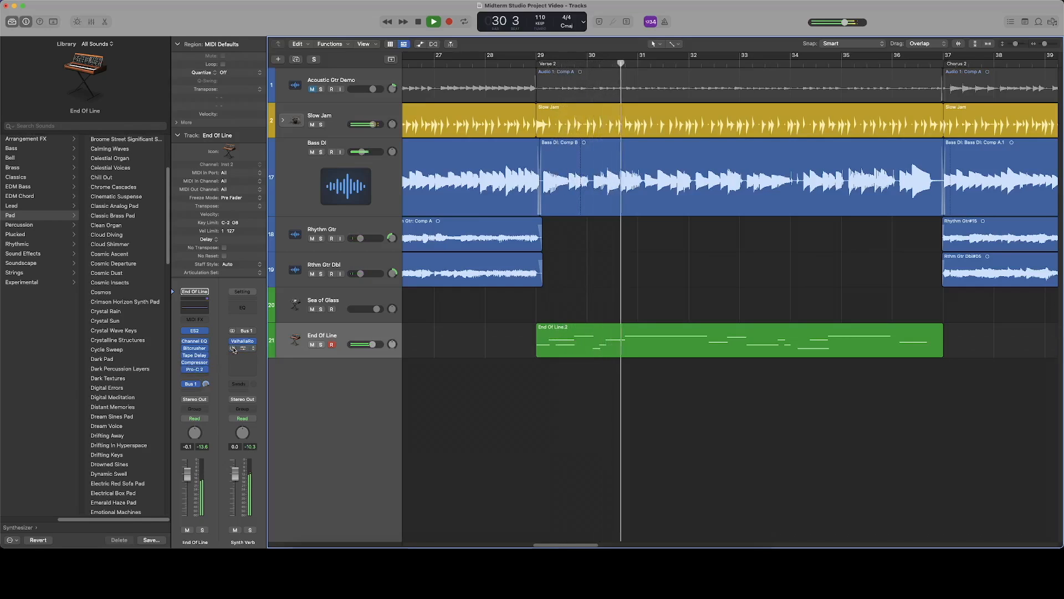
mouse_move(206, 383)
left_mouse_down()
mouse_move(203, 404)
mouse_move(206, 393)
left_mouse_up()
key("space")
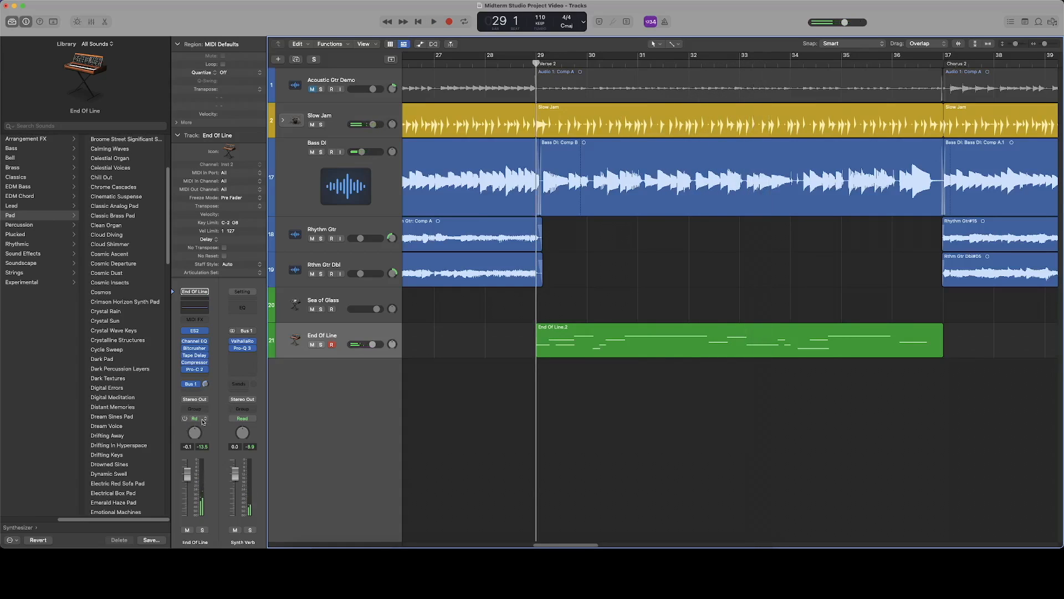
Compare Verse 2 with and without reverb by toggling the Synth Verb mute during playback, leaving it muted
key("space")
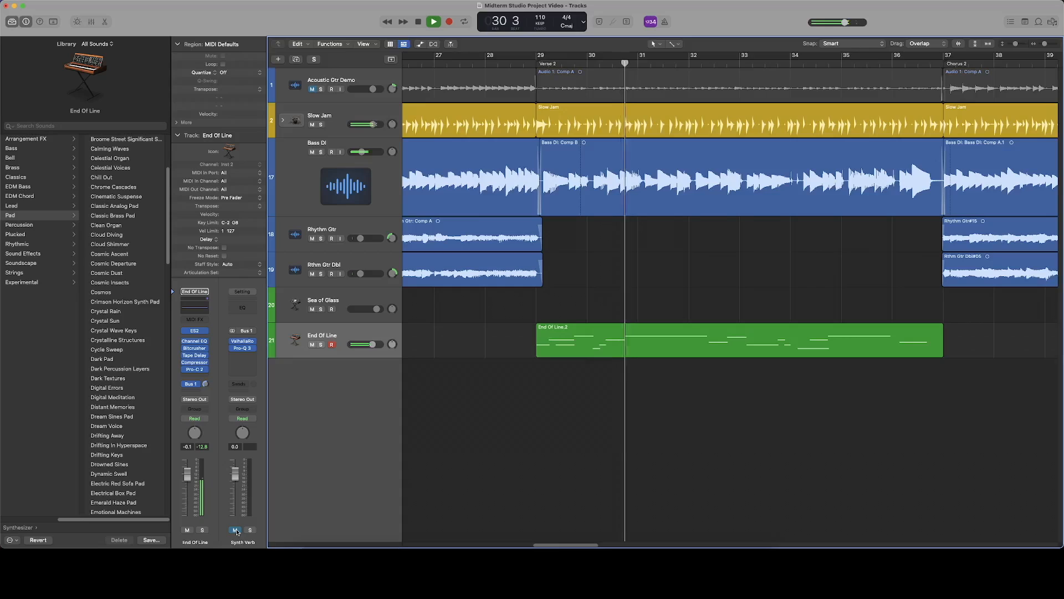
key("space")
key("space")
left_click(236, 531)
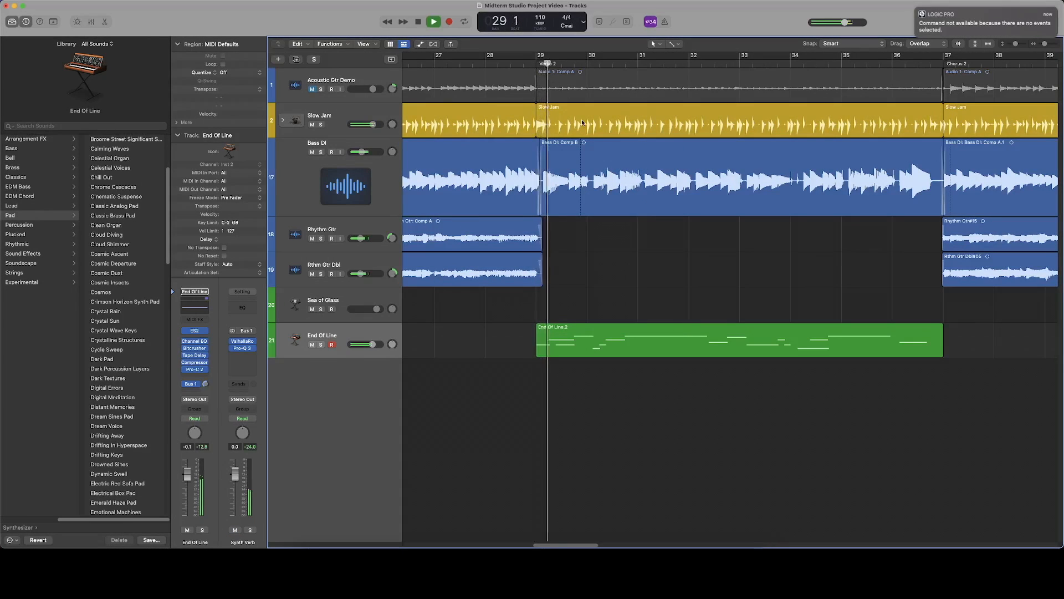
left_click(235, 530)
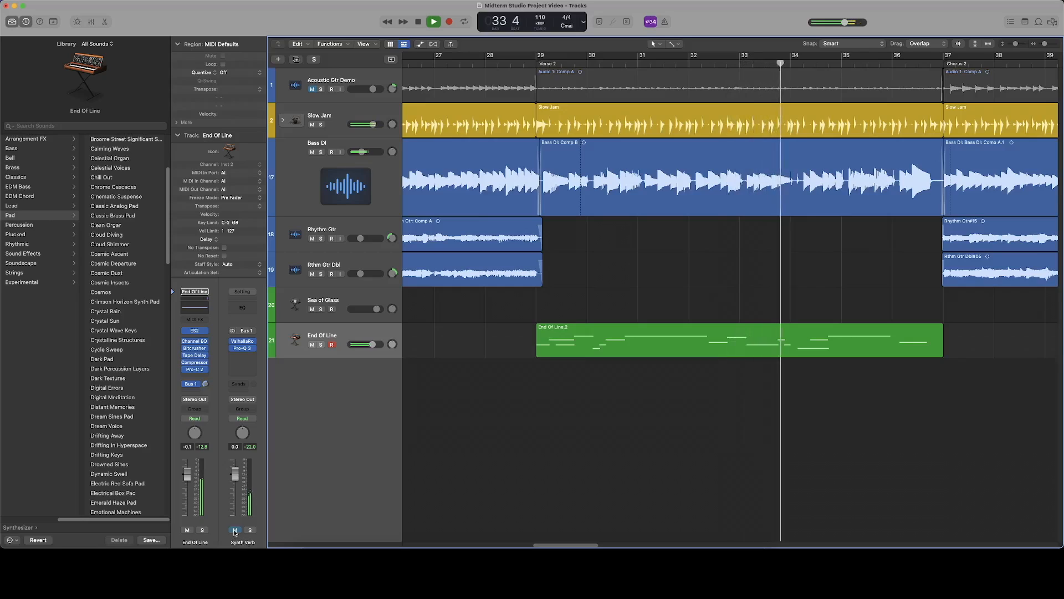
key("space")
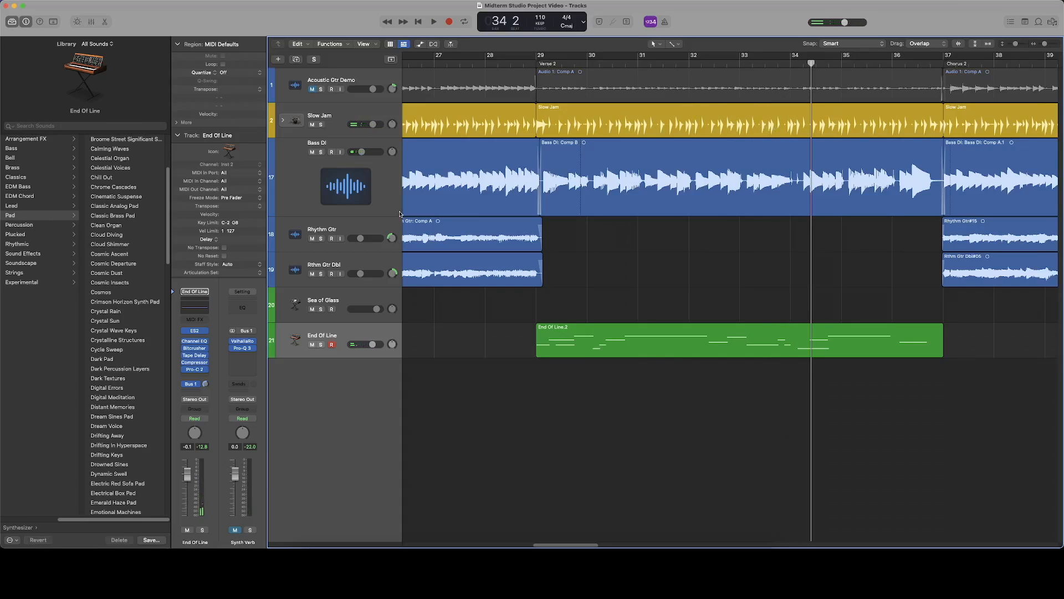
Select the End Of Line track, replay Verse 2 from bar 29 and unmute Synth Verb during playback
left_click(538, 61)
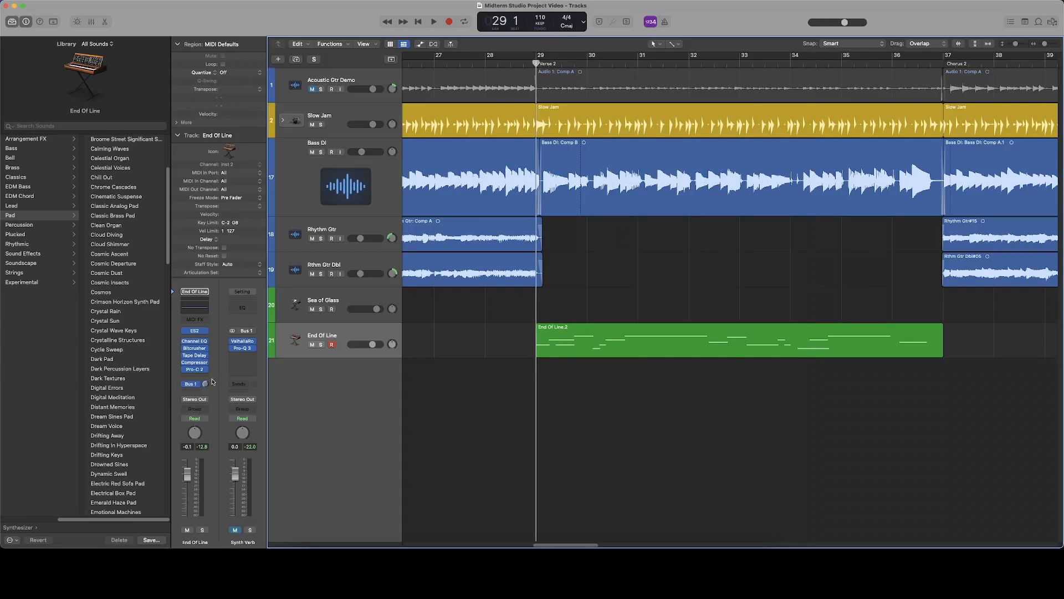
left_click(311, 334)
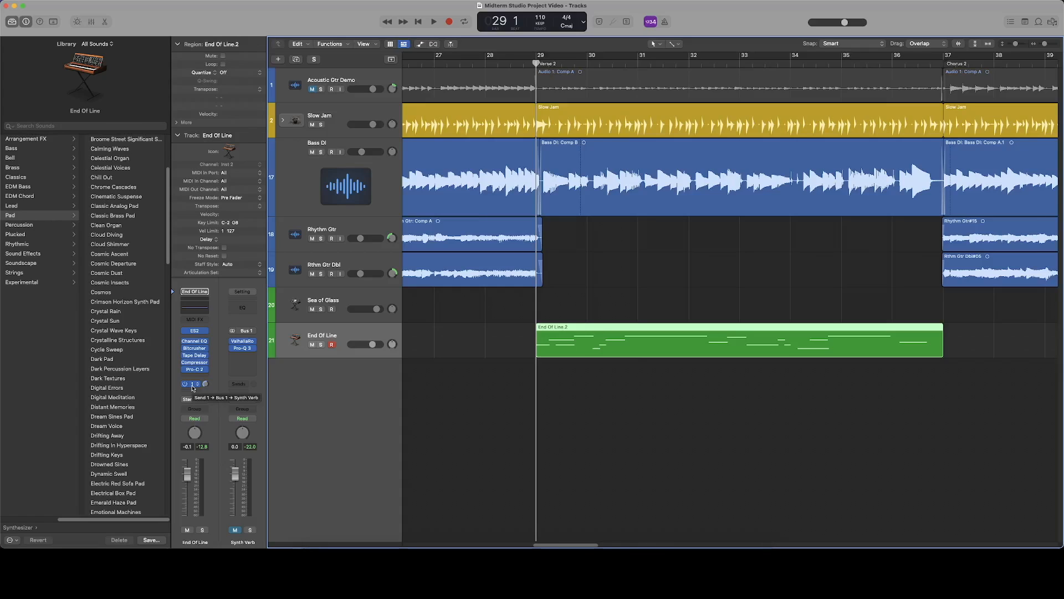
key("space")
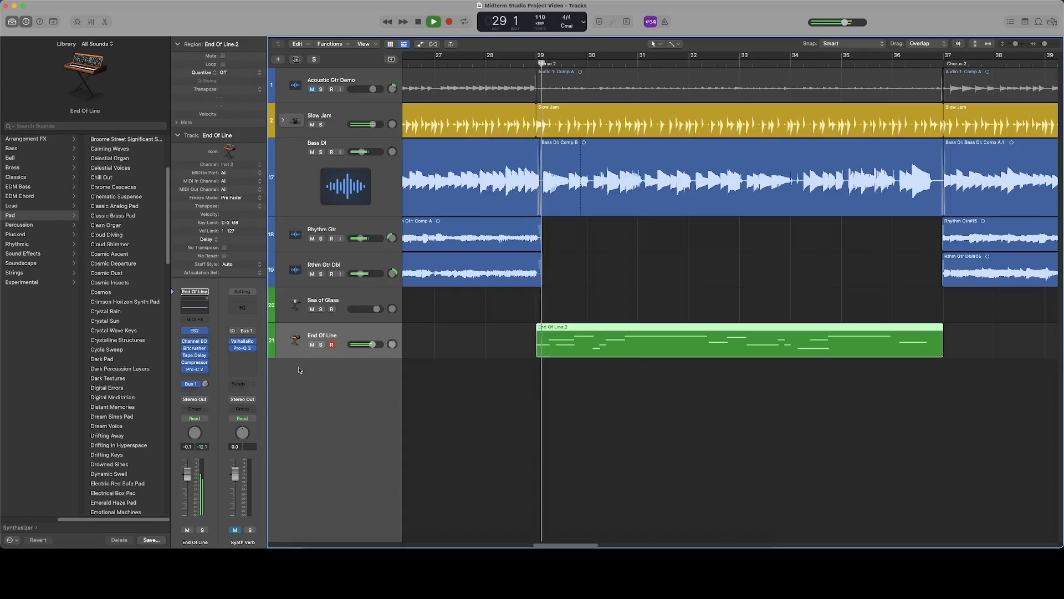
left_click(238, 529)
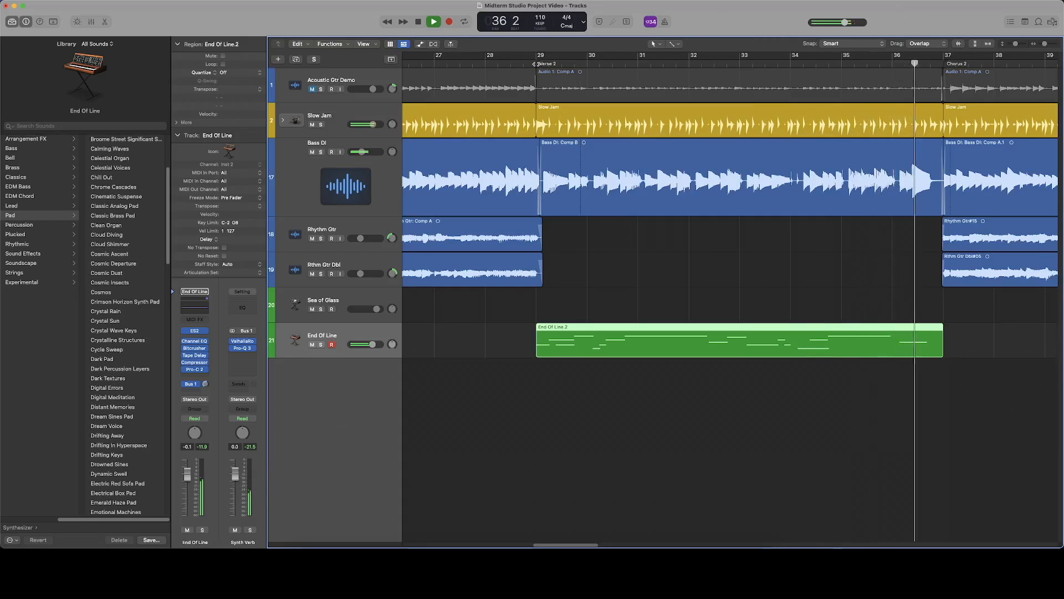
key("space")
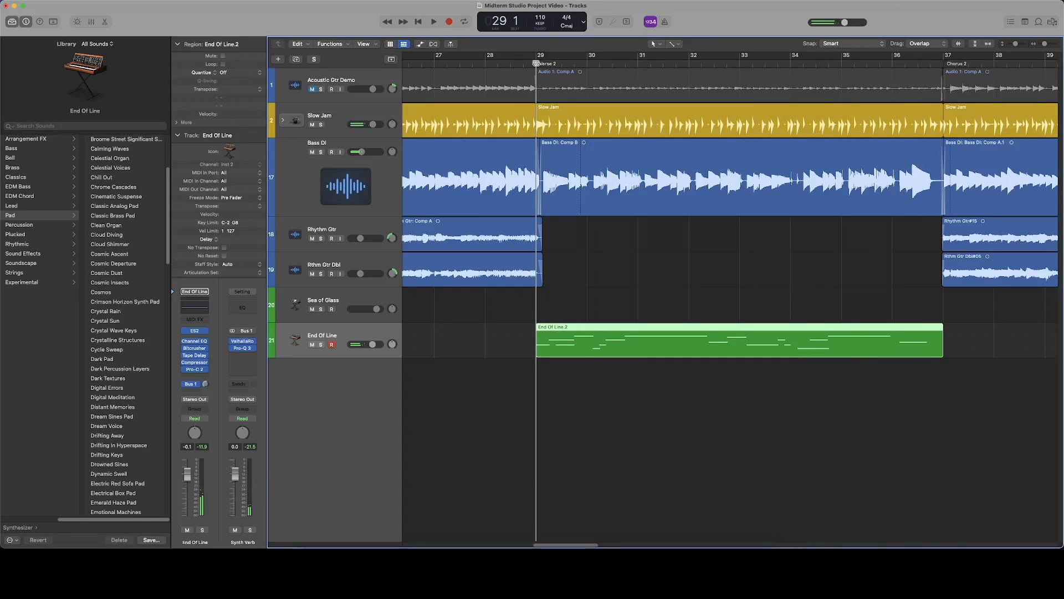
Zoom the timeline out horizontally and play the Intro from bar 1
scroll(579, 216, "left", 3)
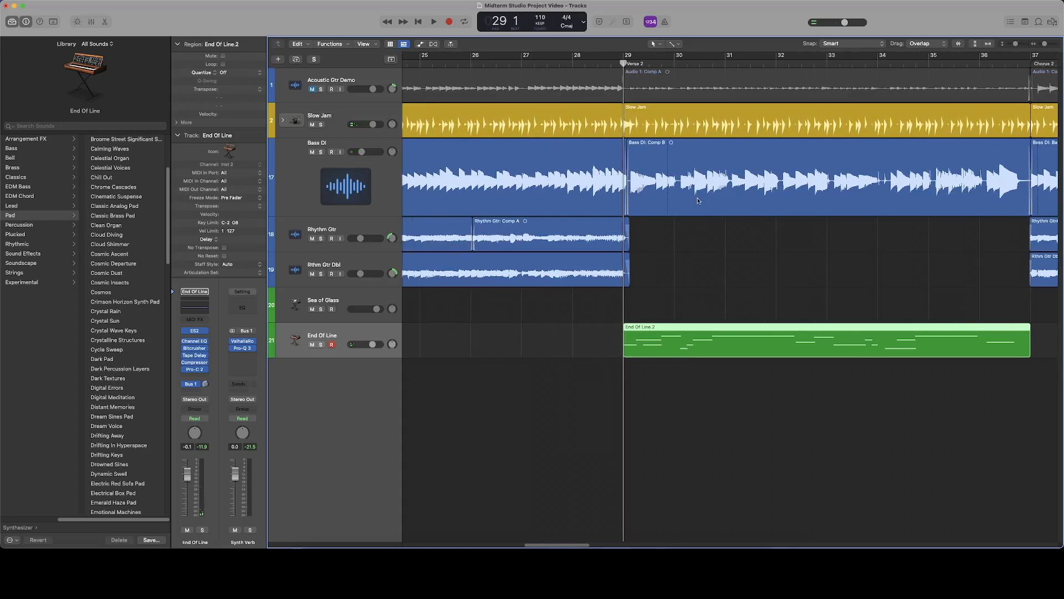
scroll(698, 200, "left", 20)
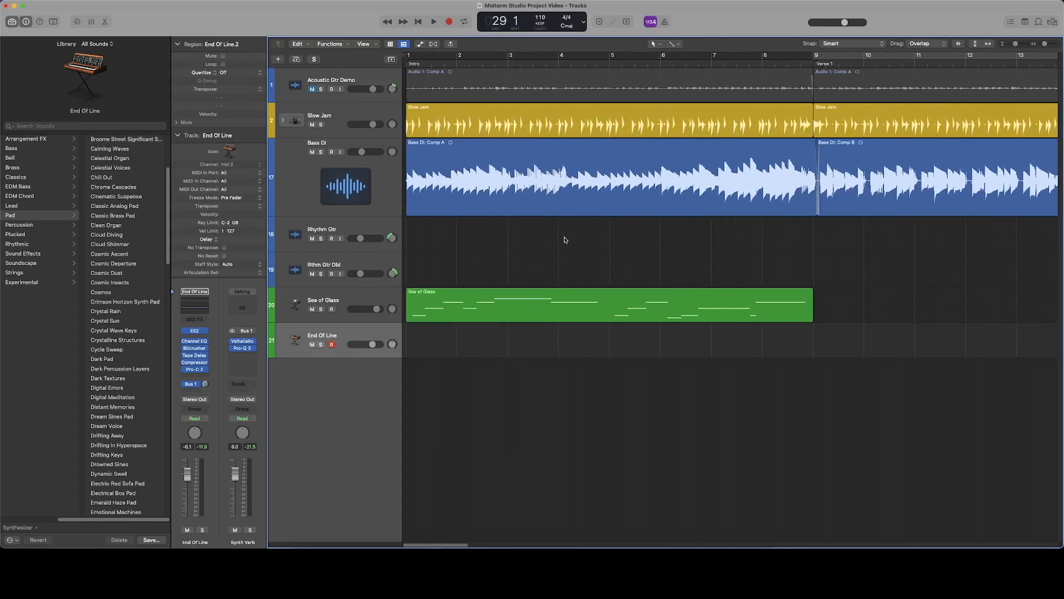
key("space")
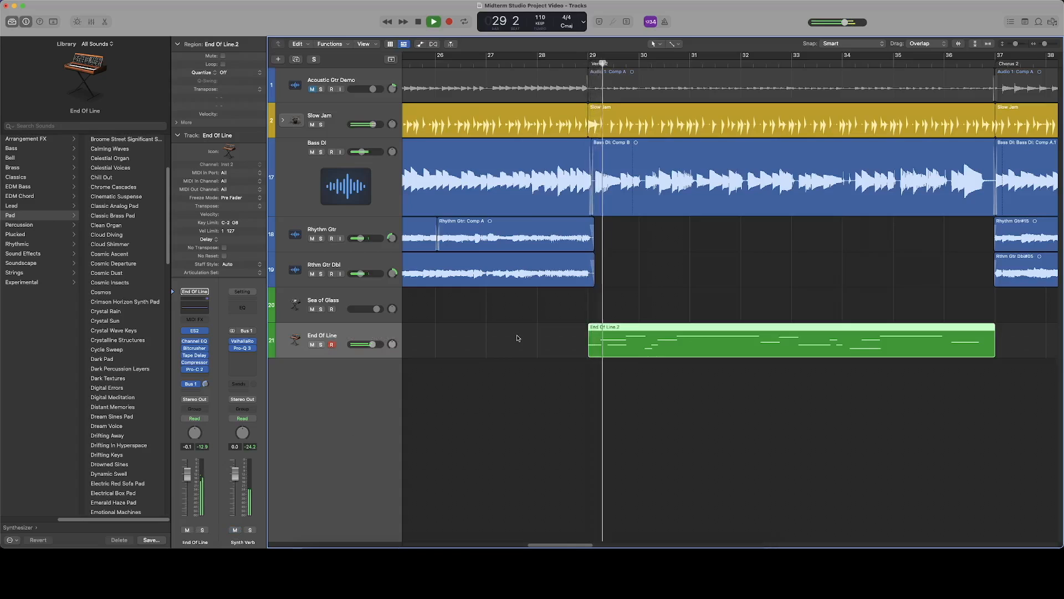
scroll(707, 314, "right", 5)
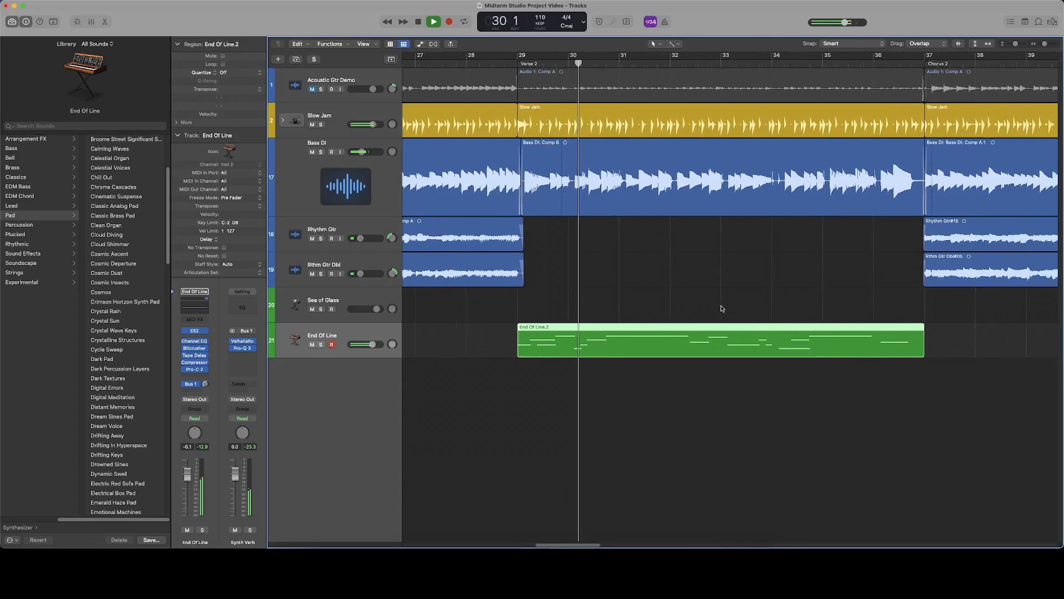
left_click_drag(1045, 44, 1037, 47)
scroll(402, 87, "left", 12)
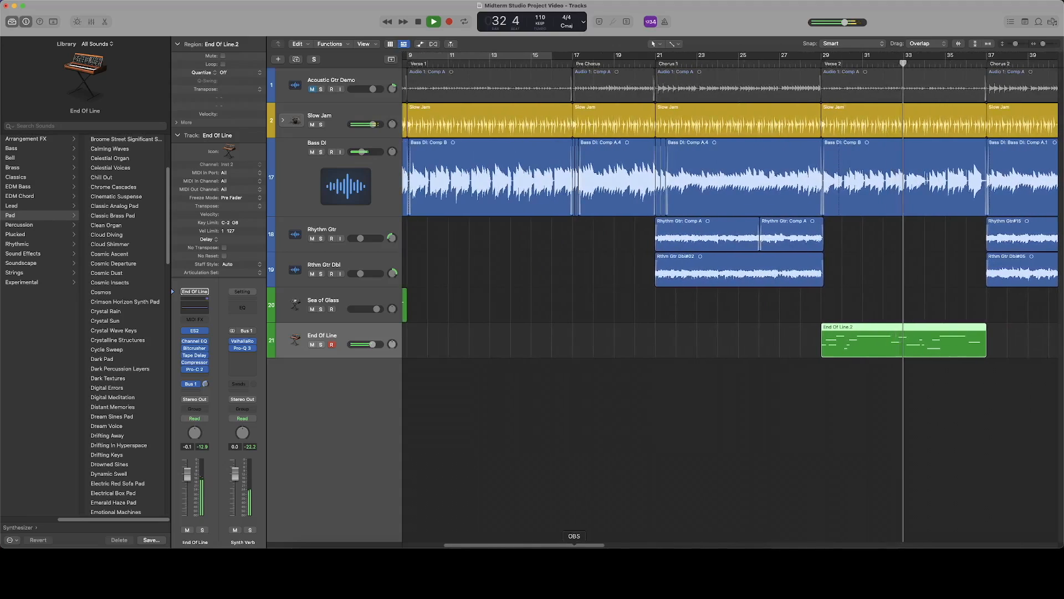
scroll(594, 381, "left", 1)
scroll(594, 381, "left", 5)
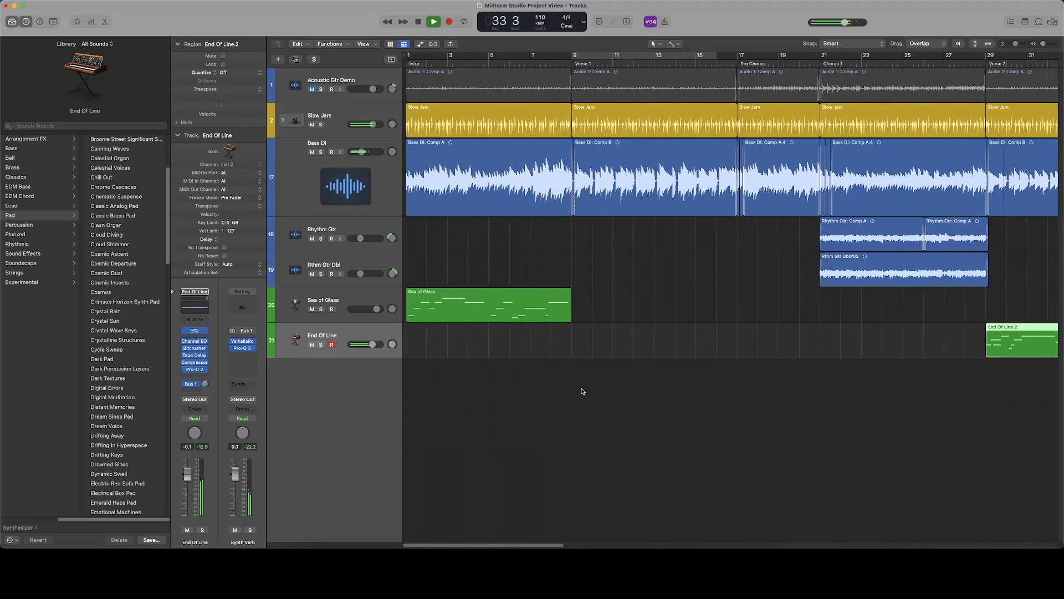
left_click(407, 62)
key("space")
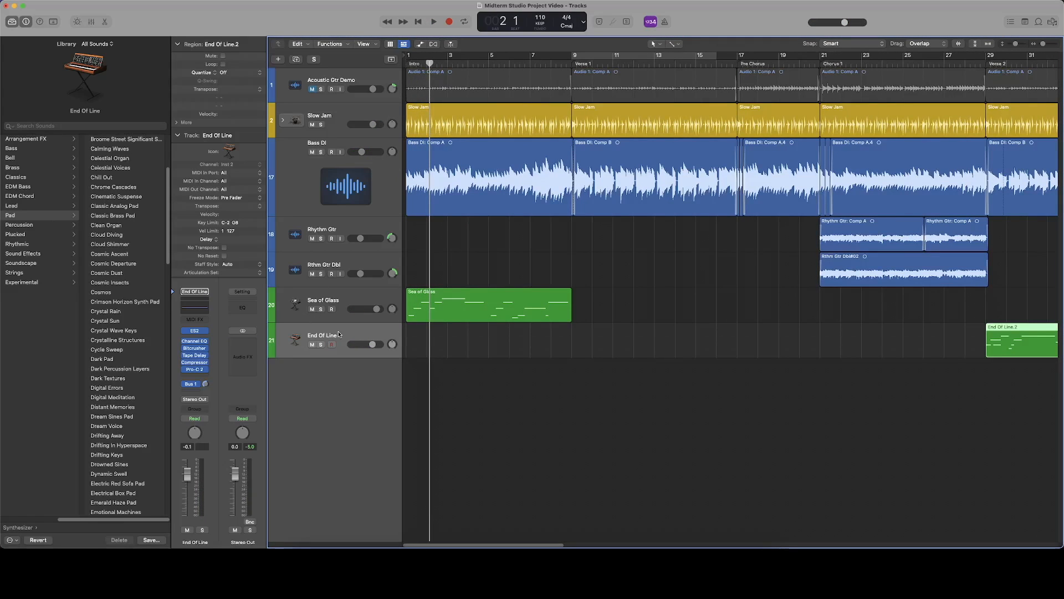
Add a send from the Sea of Glass track to Bus 1, the Synth Verb return
left_click(324, 298)
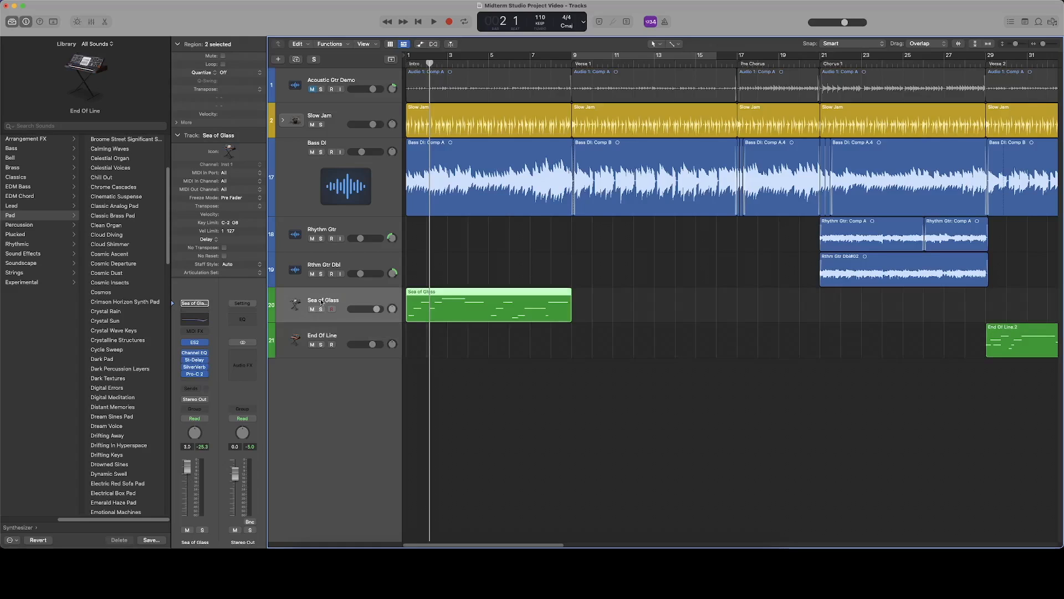
left_click(195, 388)
mouse_move(199, 402)
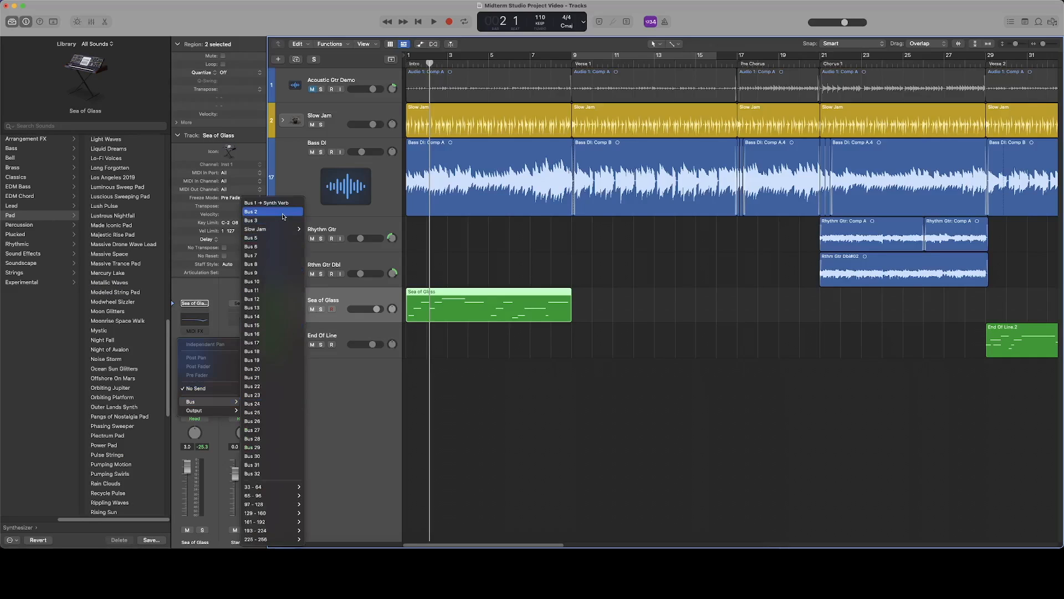
left_click(388, 410)
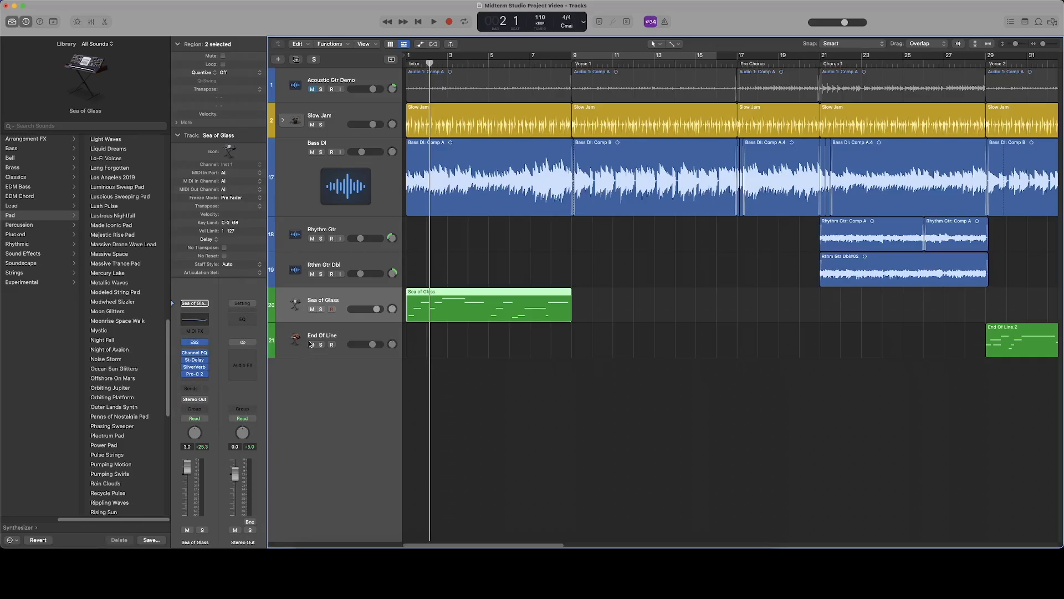
left_click(197, 393)
mouse_move(195, 400)
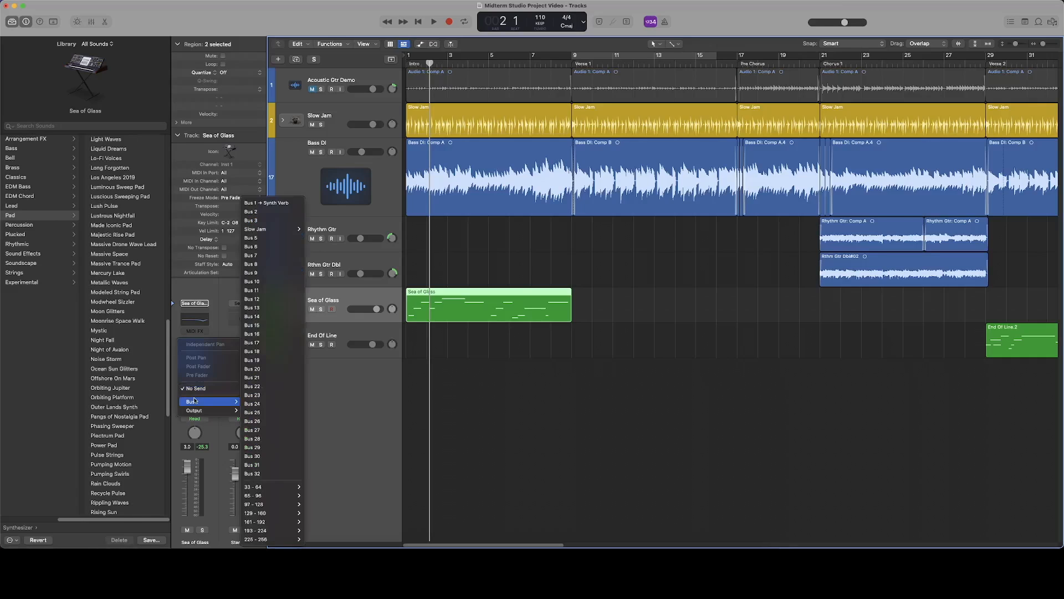
left_click(281, 204)
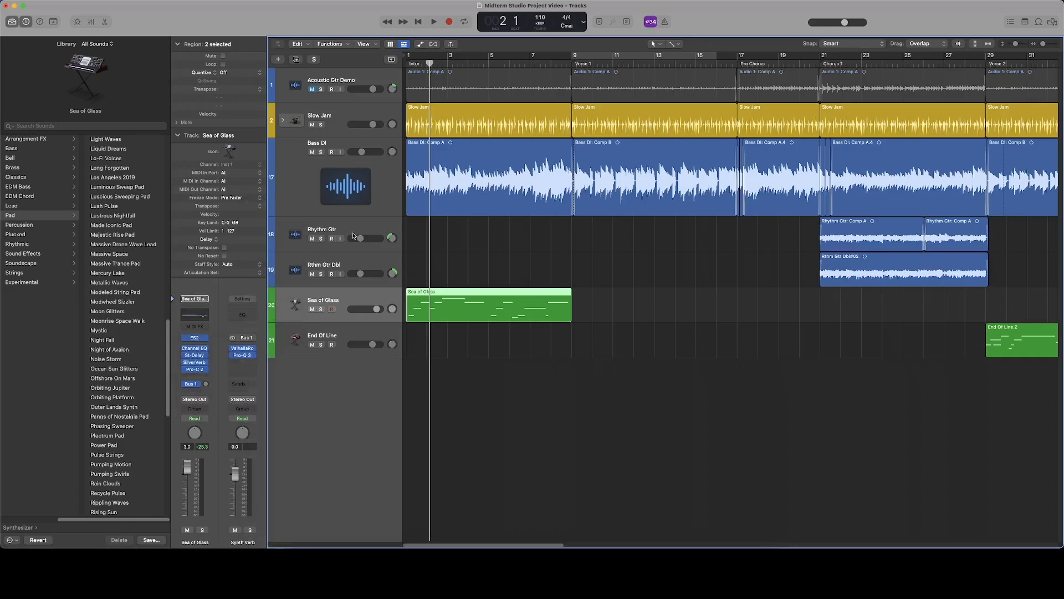
Audition the Intro from bar 1 with reverb on Sea of Glass, return to the start and mute Synth Verb
left_click(406, 65)
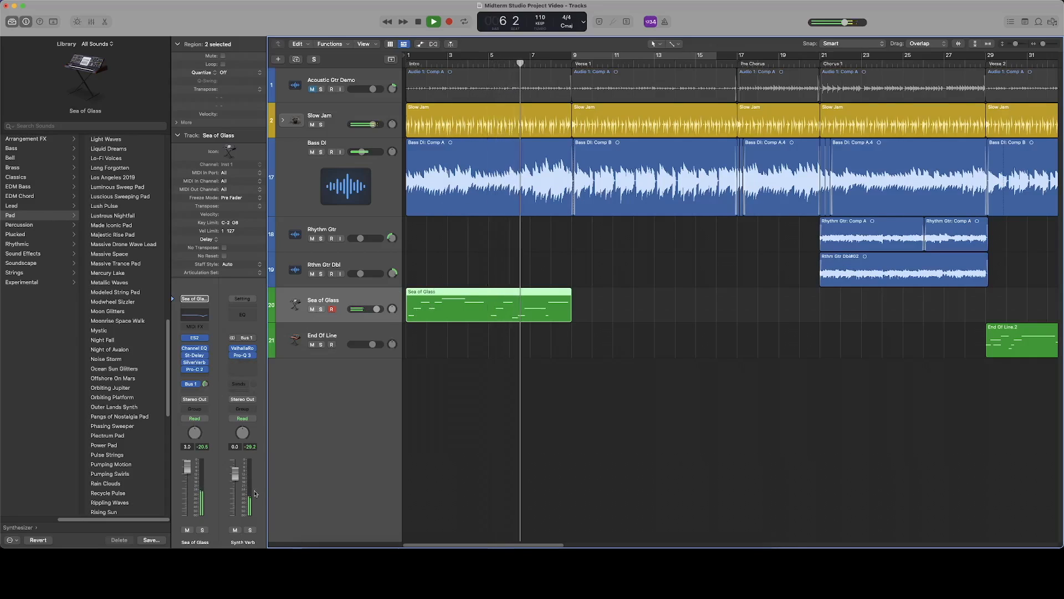
key("space")
key("Return")
left_click(235, 530)
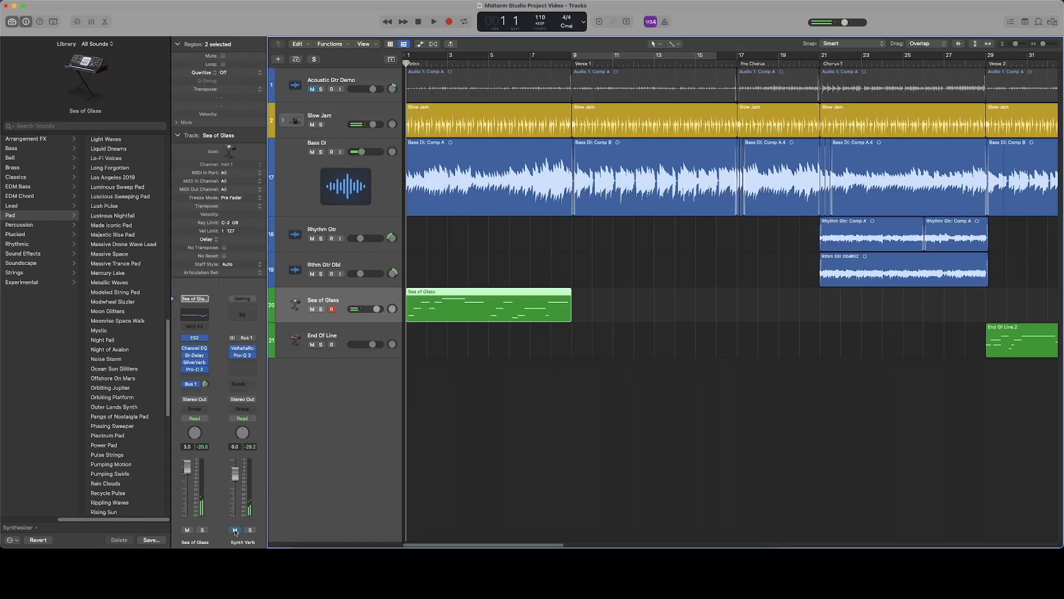
Play the Intro, unmute Synth Verb and set the Sea of Glass send to Bus 1 to about -3.7 dB
key("space")
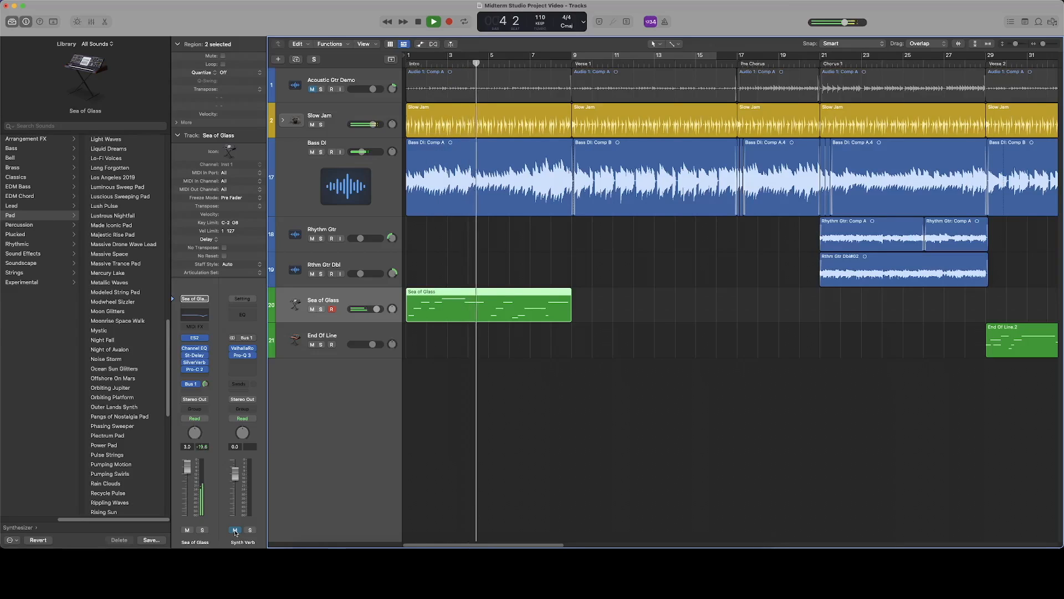
left_click(236, 531)
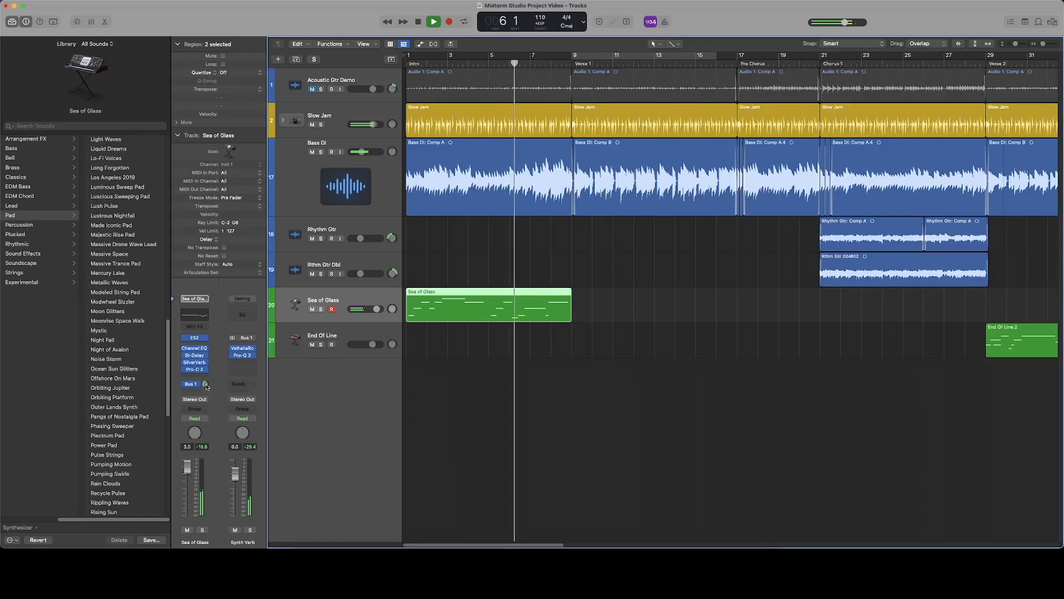
left_click_drag(206, 385, 224, 358)
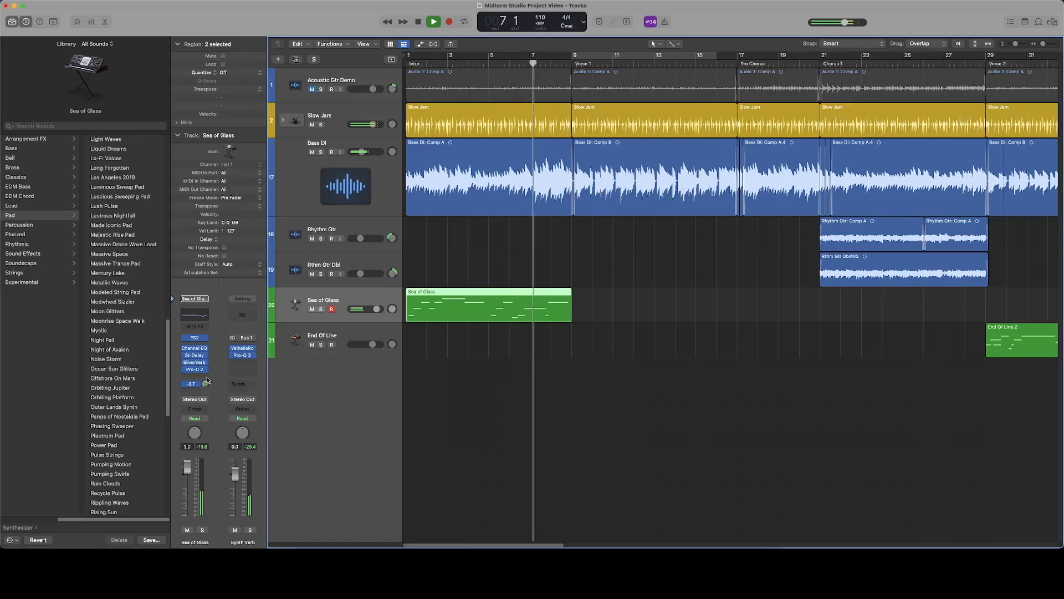
key("space")
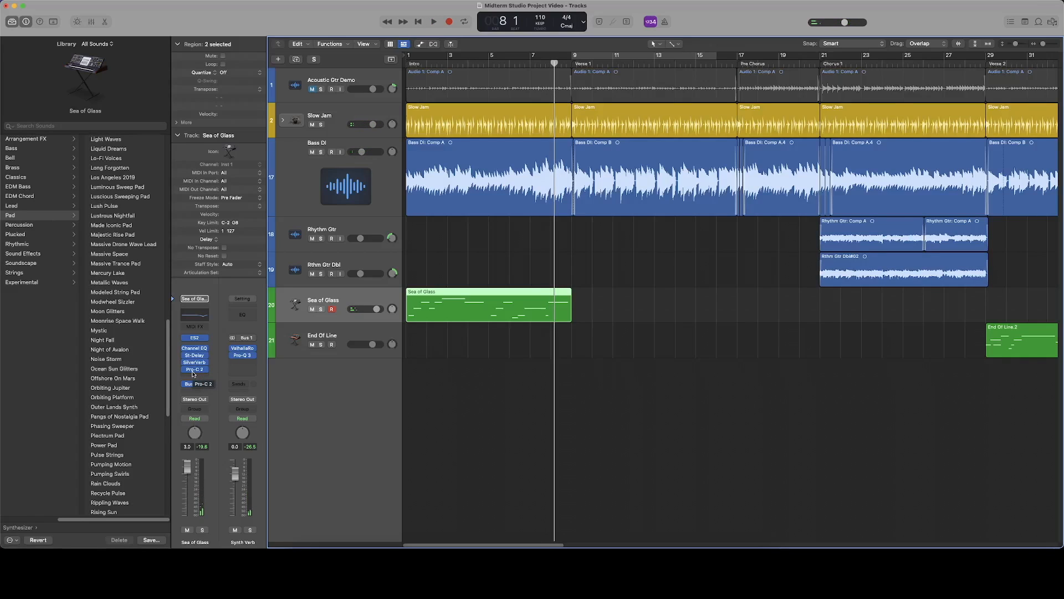
Inspect the Pro-C 2 compressor on Sea of Glass, close it and return the playhead to bar 1
left_click(193, 373)
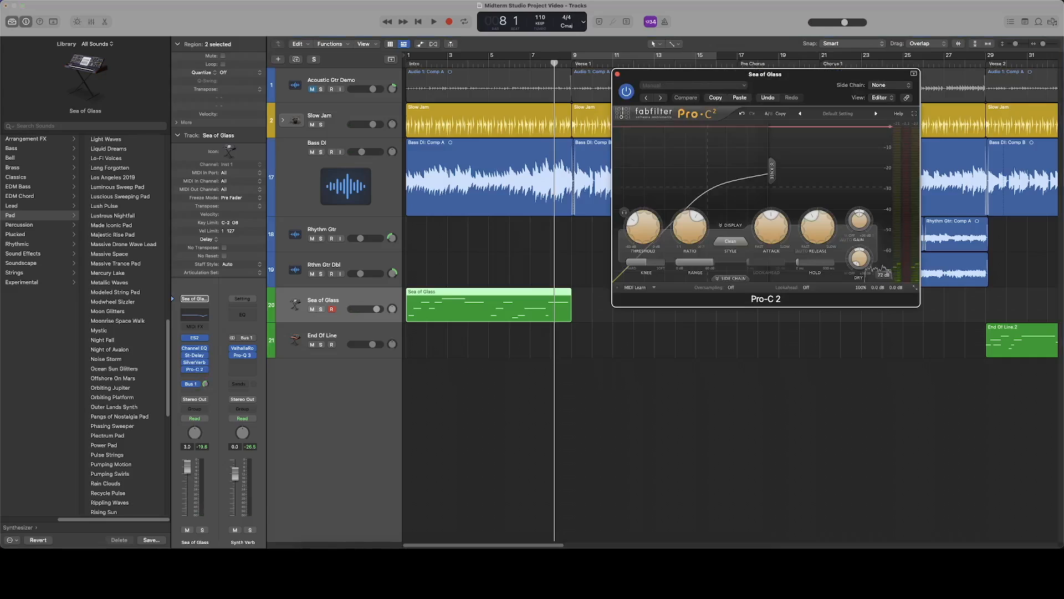
left_click(616, 73)
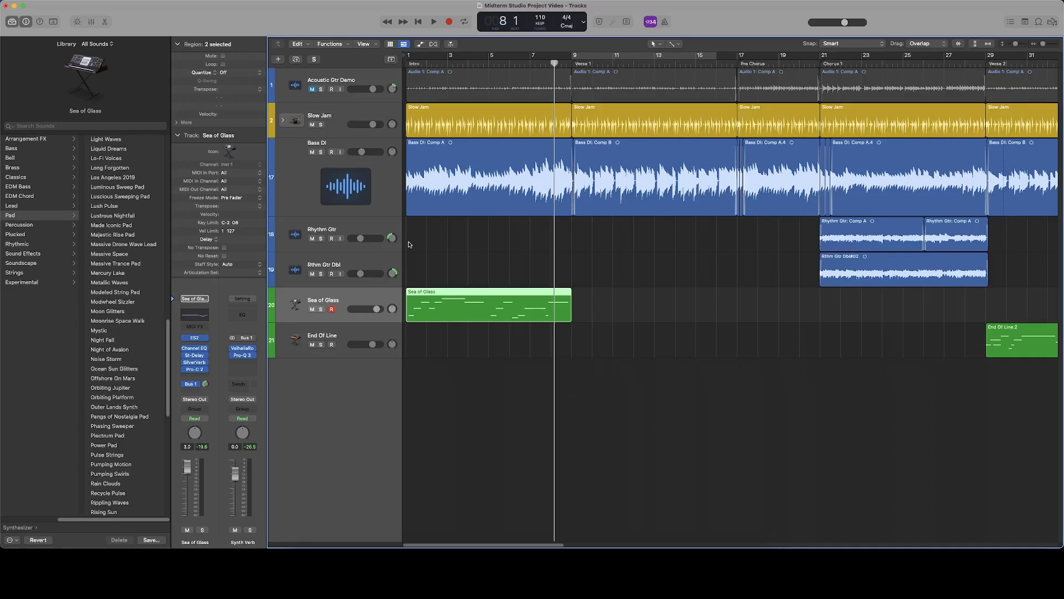
key("Return")
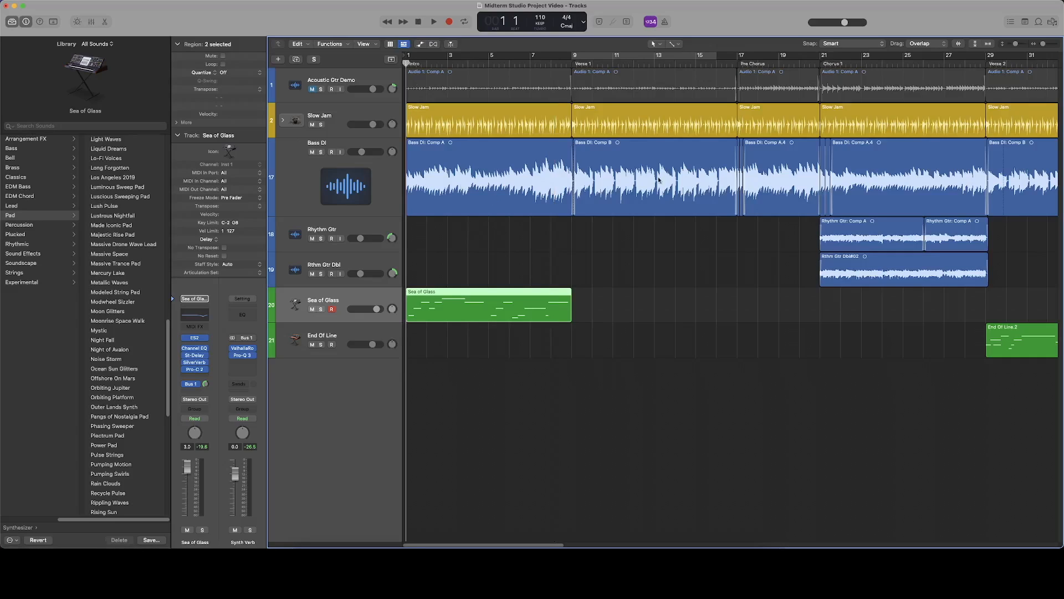
Play Chorus 1 from bar 21 and solo the Rhythm Gtr and Rthm Gtr Dbl tracks
left_click_drag(1042, 44, 1045, 45)
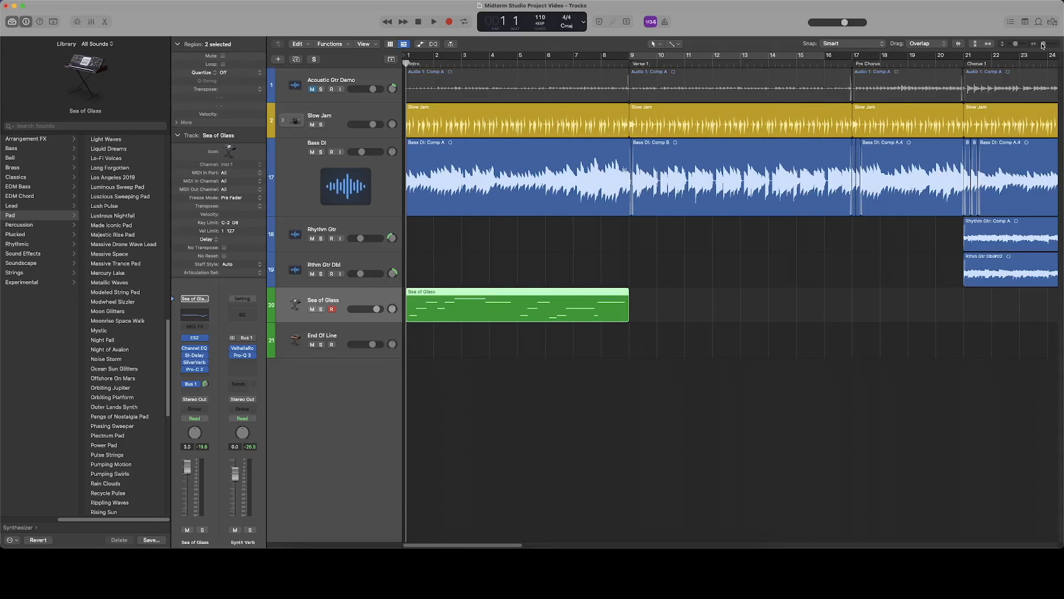
left_click_drag(1043, 44, 1044, 45)
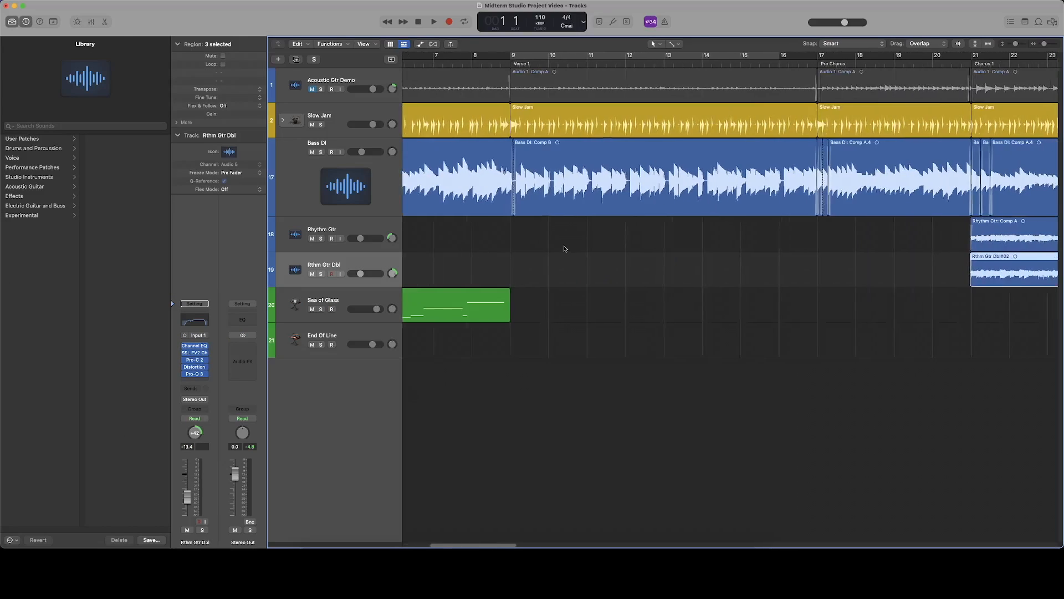
scroll(565, 247, "right", 8)
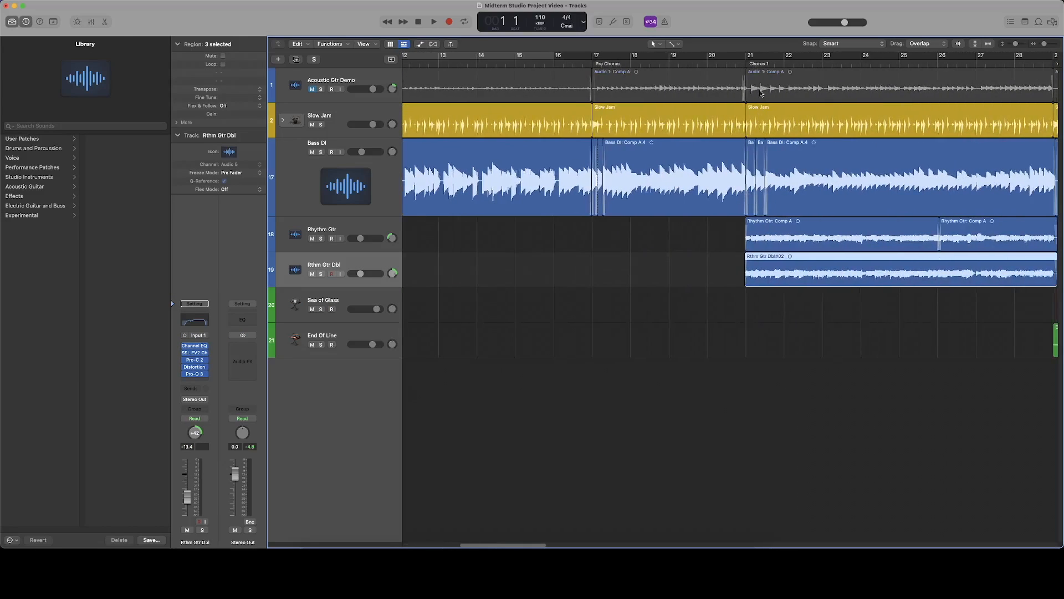
left_click(746, 63)
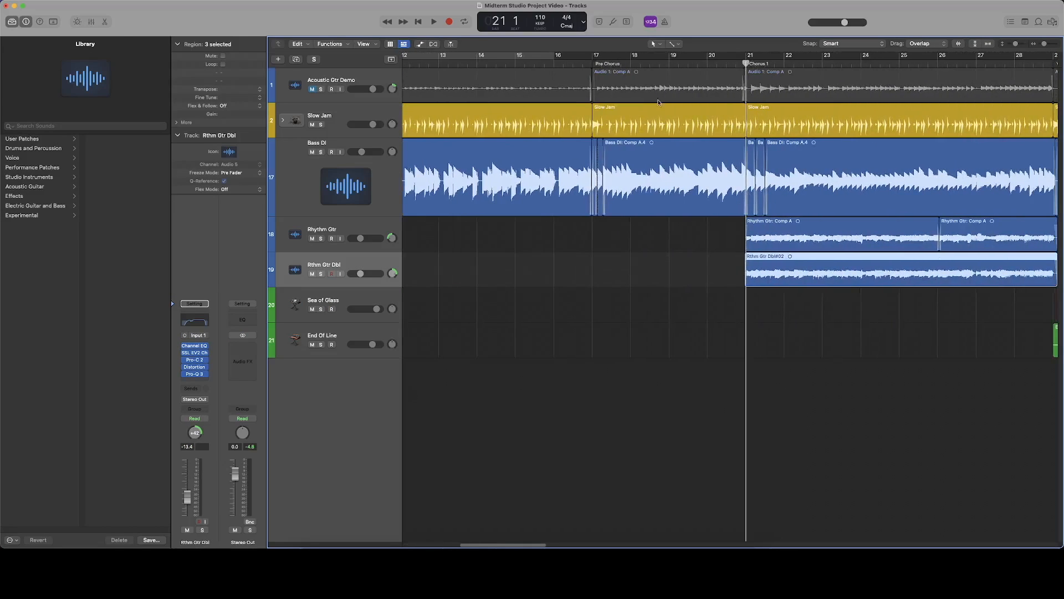
left_click(321, 238)
key("space")
left_click(321, 239)
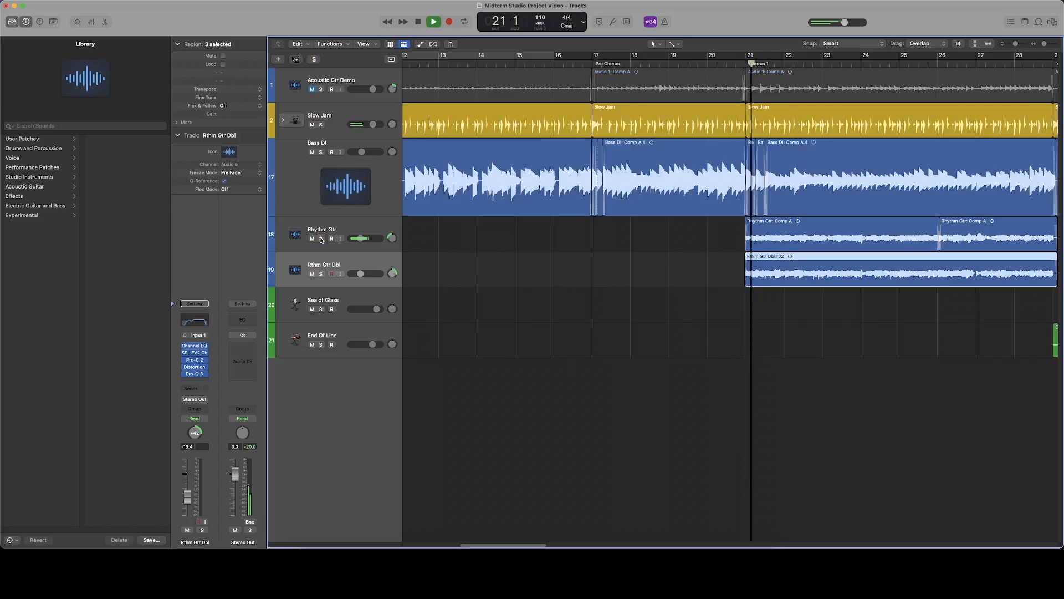
left_click(321, 238)
left_click(321, 274)
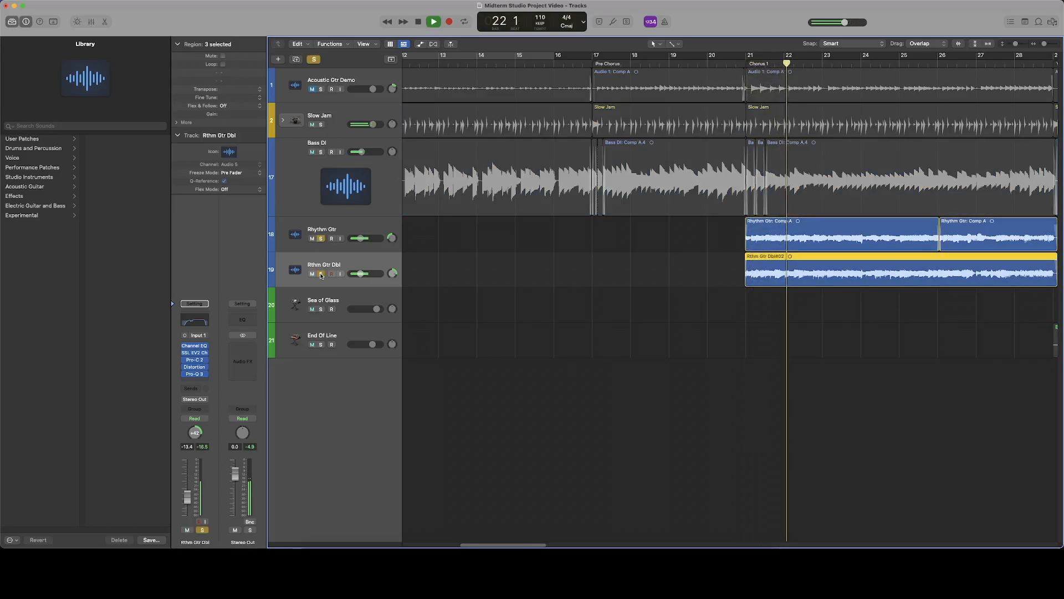
key("space")
Select the Rhythm Gtr and Rthm Gtr Dbl tracks together and add a send to Bus 2
left_click(333, 246)
left_click(327, 281, "shift")
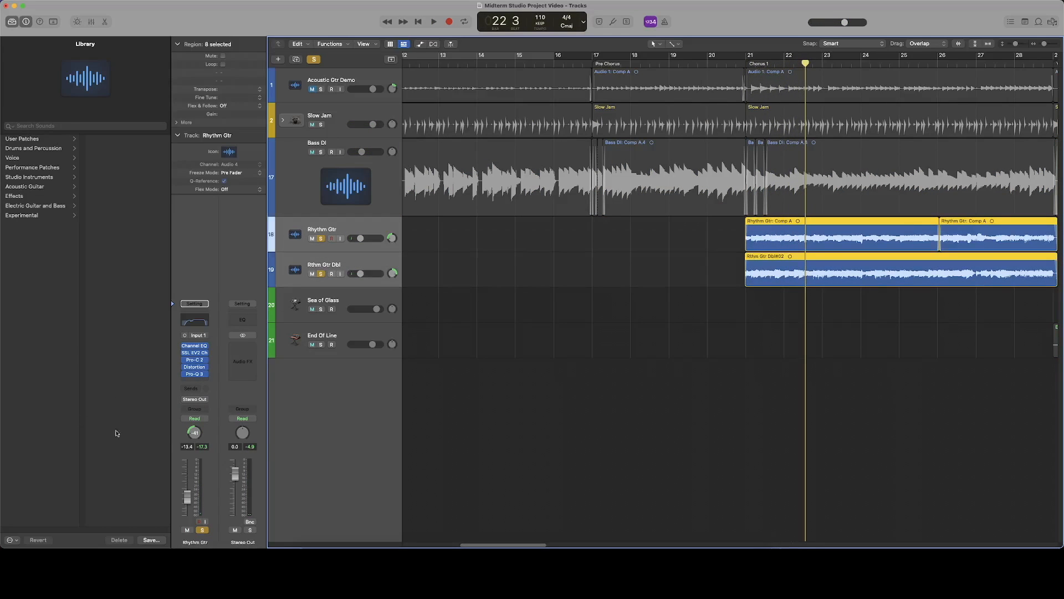
left_click(194, 389)
mouse_move(206, 401)
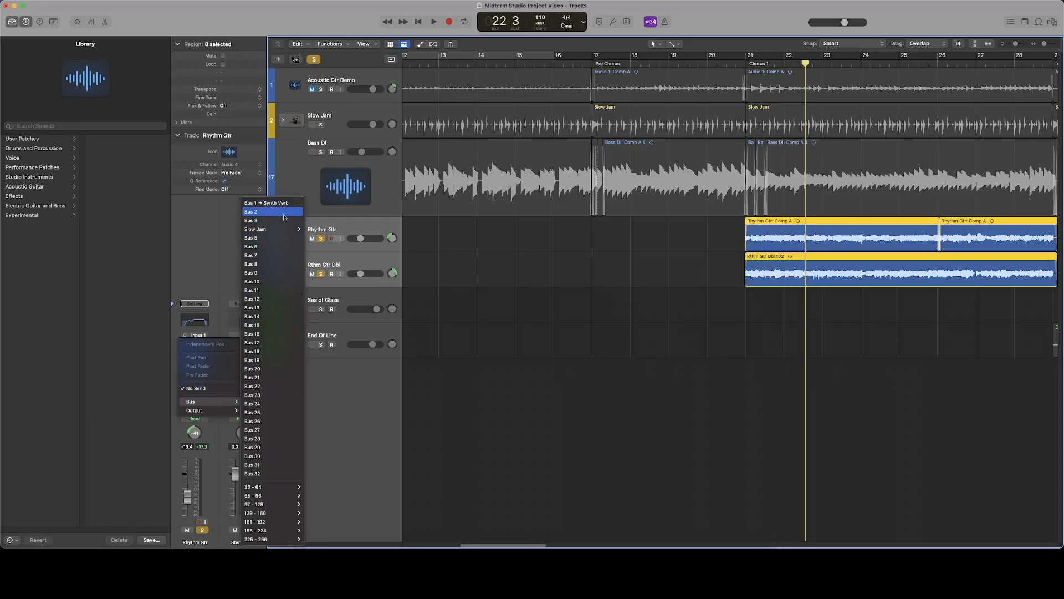
left_click(252, 211)
Rename the Bus 2 aux channel as Gtr Verb
double_click(243, 542)
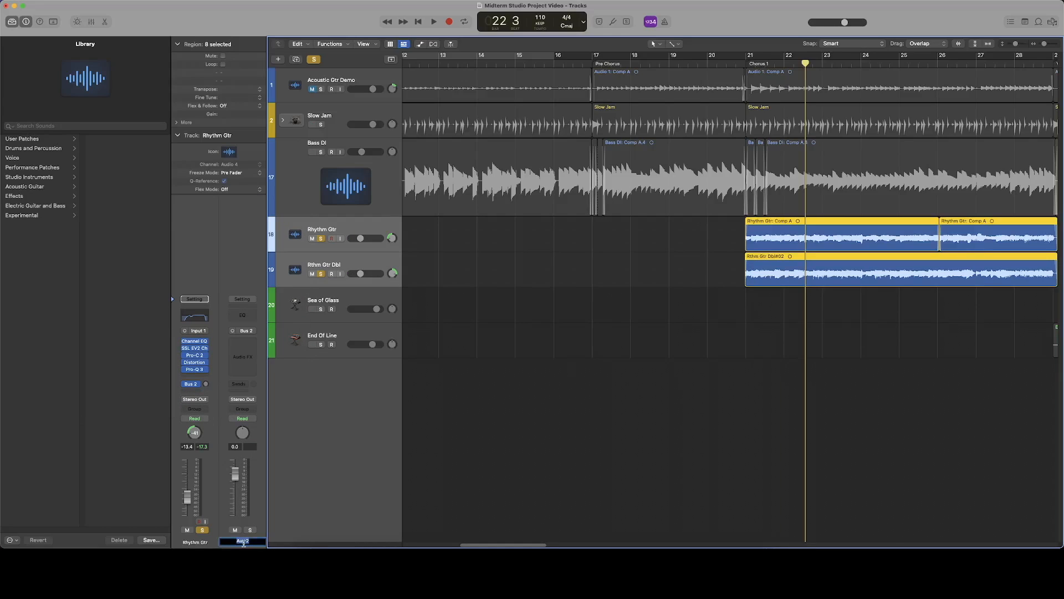
type("Gtr Verb")
key("Return")
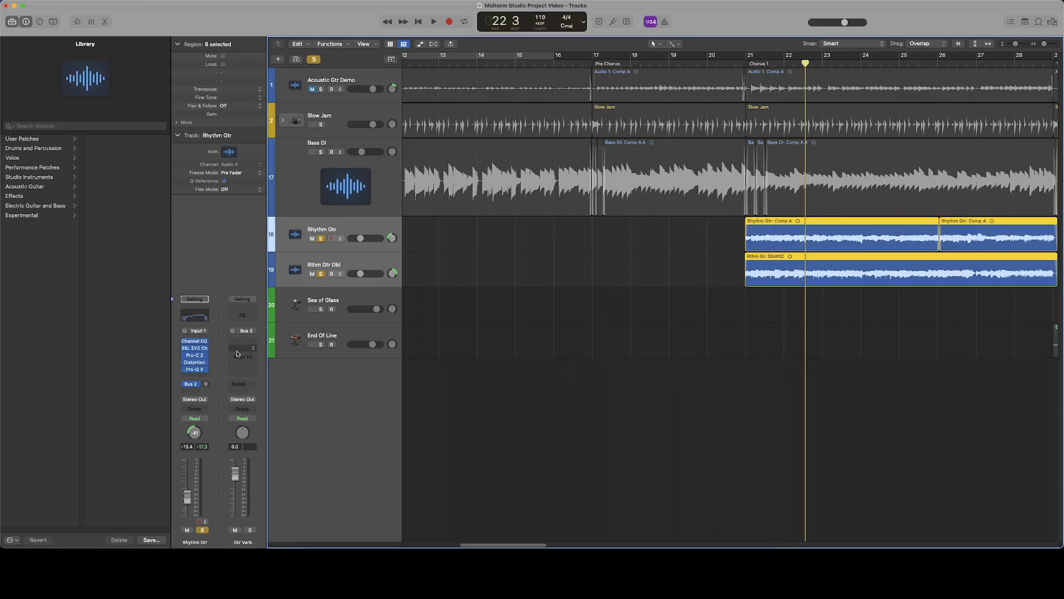
Insert the ValhallaVintageVerb Audio Unit on the Gtr Verb channel
left_click(242, 346)
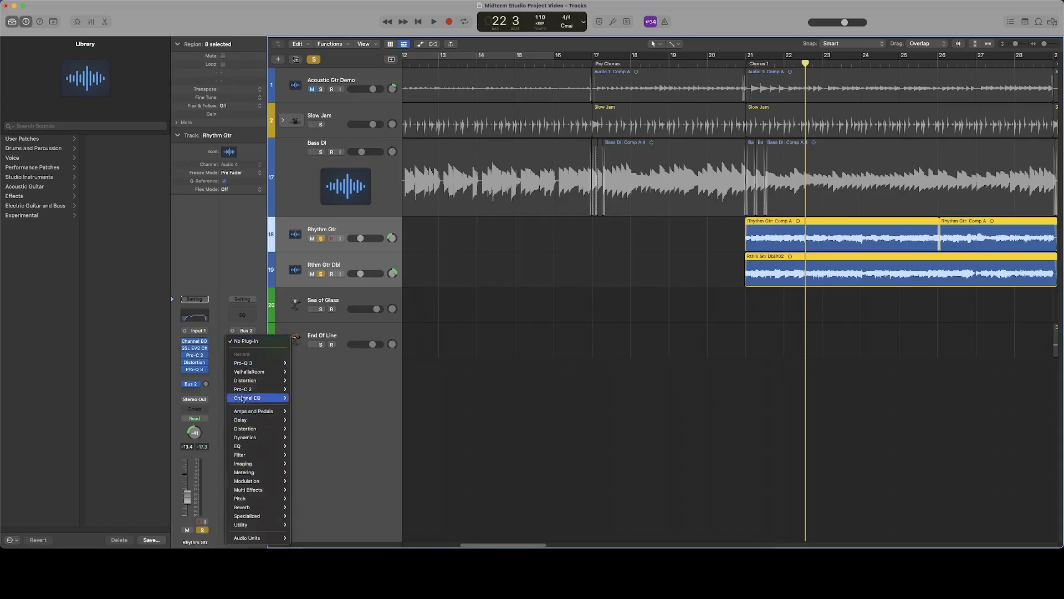
mouse_move(266, 370)
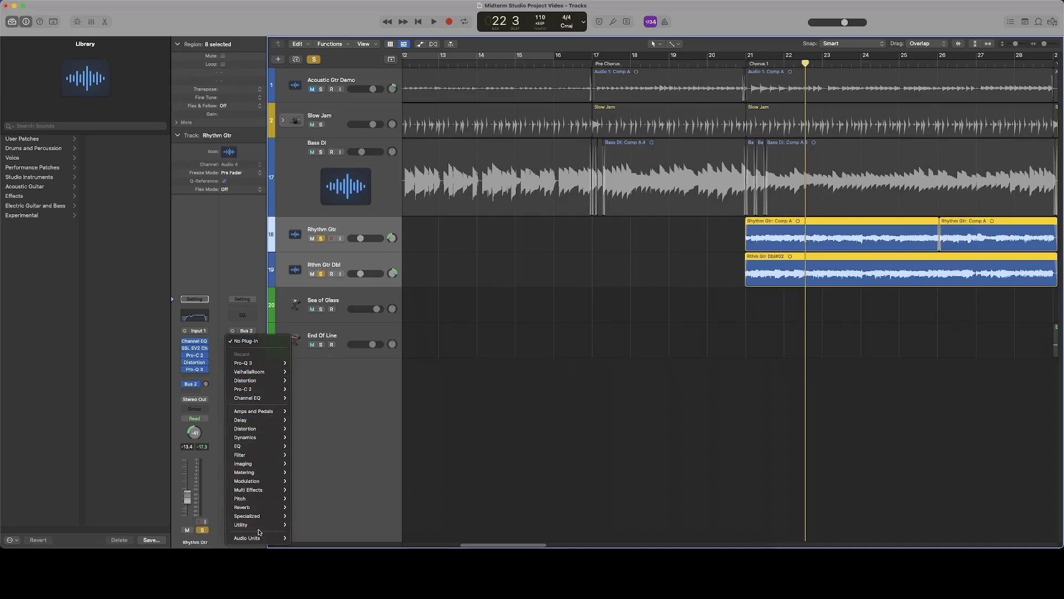
mouse_move(258, 537)
mouse_move(321, 530)
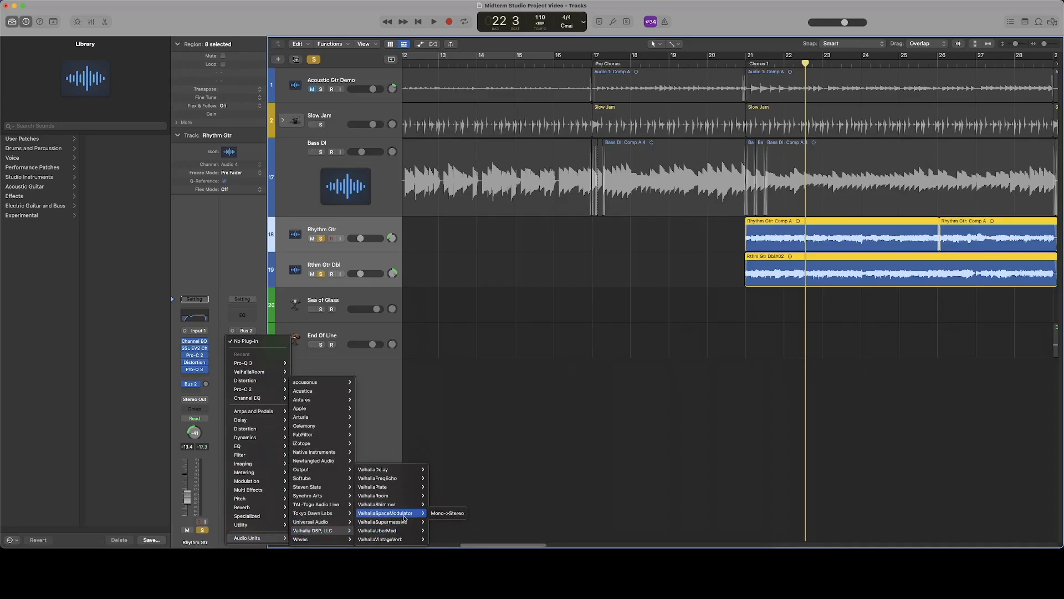
mouse_move(388, 539)
left_click(443, 540)
left_click_drag(627, 105, 575, 51)
Play the soloed guitars from bar 21, raise their Bus 2 send and compare with Gtr Verb muted and unmuted
left_click(746, 63)
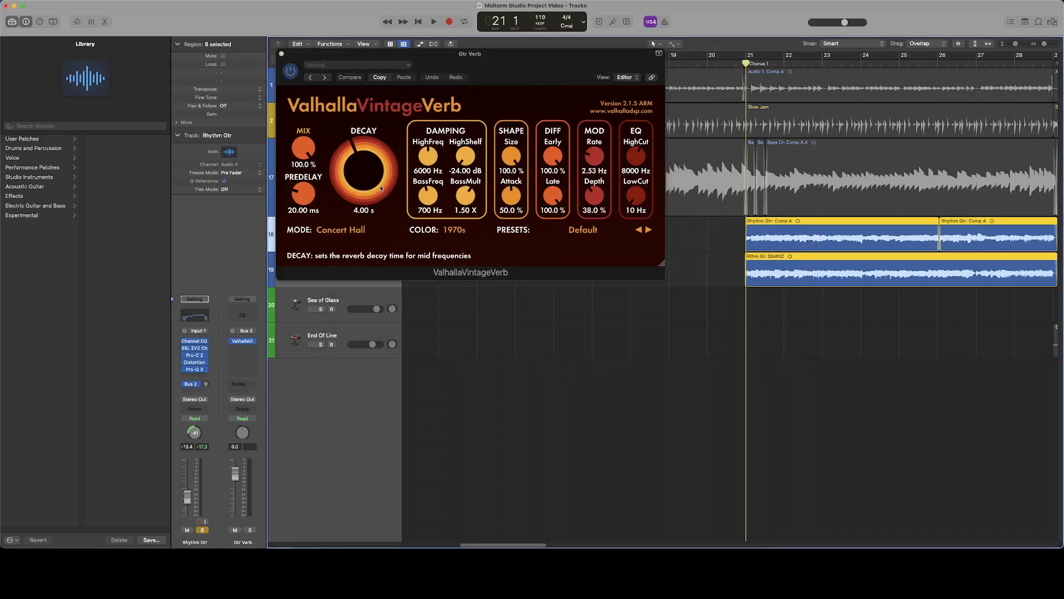
left_click_drag(435, 55, 516, 29)
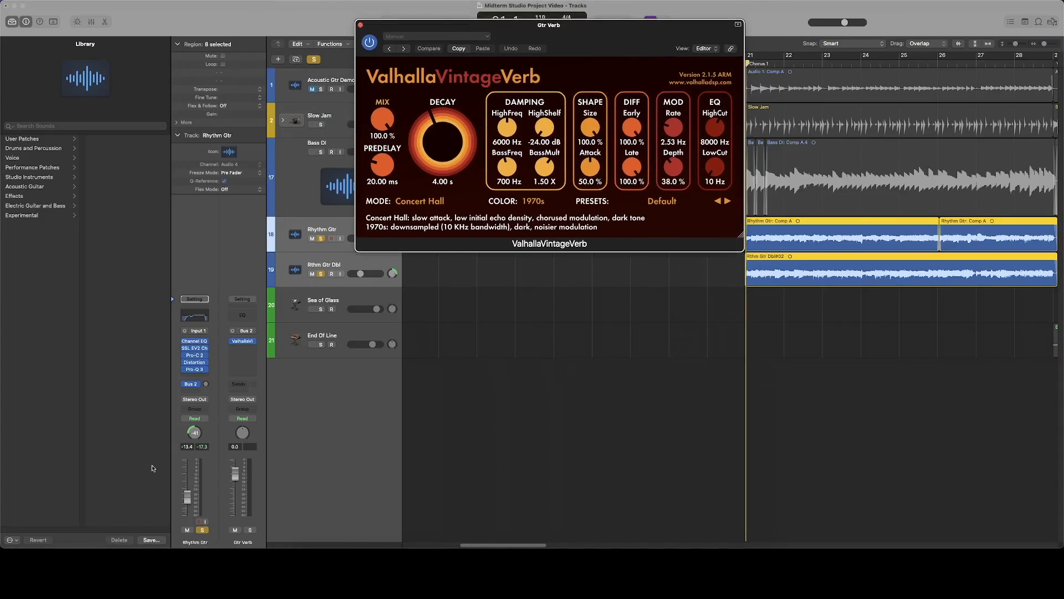
key("space")
mouse_move(209, 376)
left_mouse_down()
mouse_move(219, 342)
mouse_move(204, 384)
left_mouse_up()
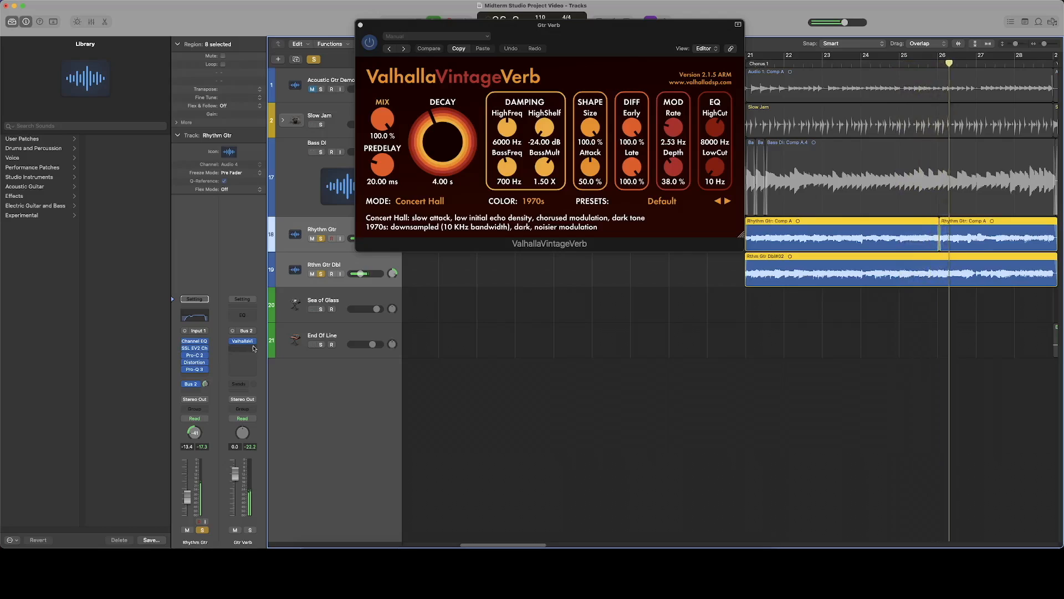
left_click(235, 530)
left_click(234, 530)
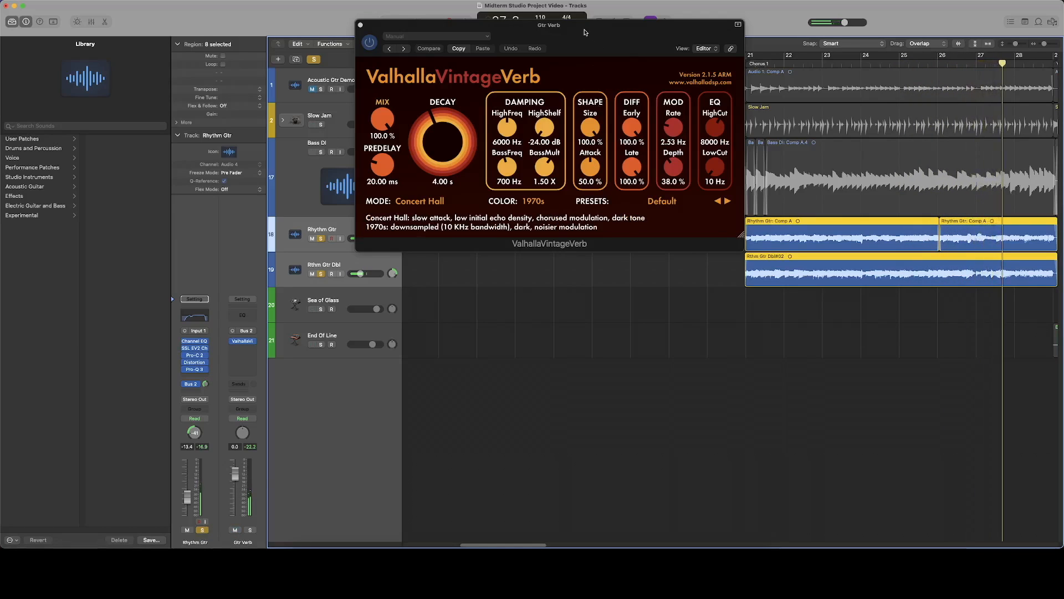
Replay Chorus 1 from bar 21 with the guitars unsoloed and compare the mix with Gtr Verb muted and unmuted
left_click_drag(585, 27, 487, 57)
left_click(746, 63)
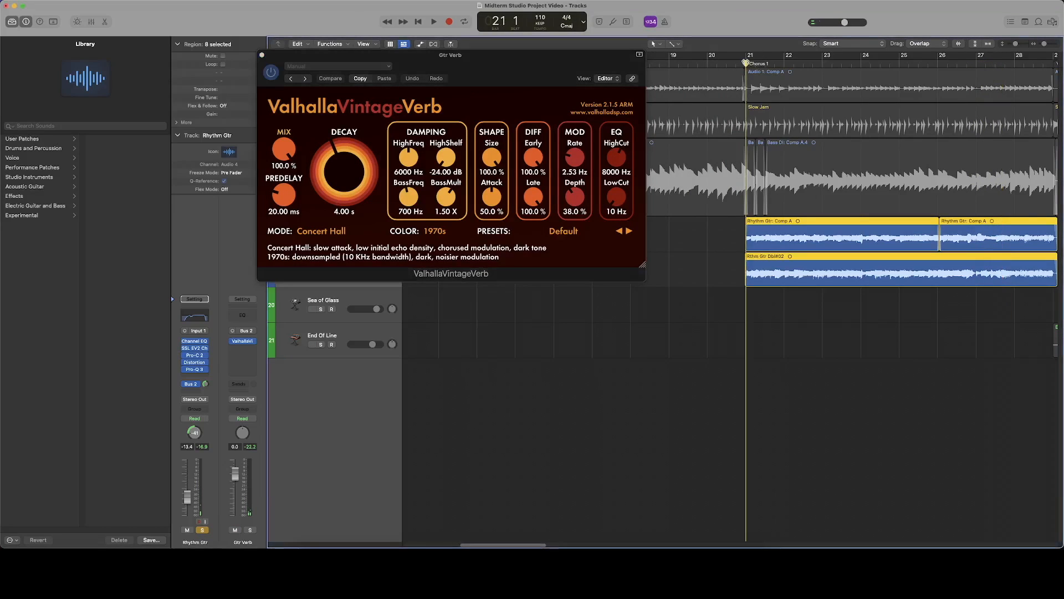
key("space")
left_click(202, 530)
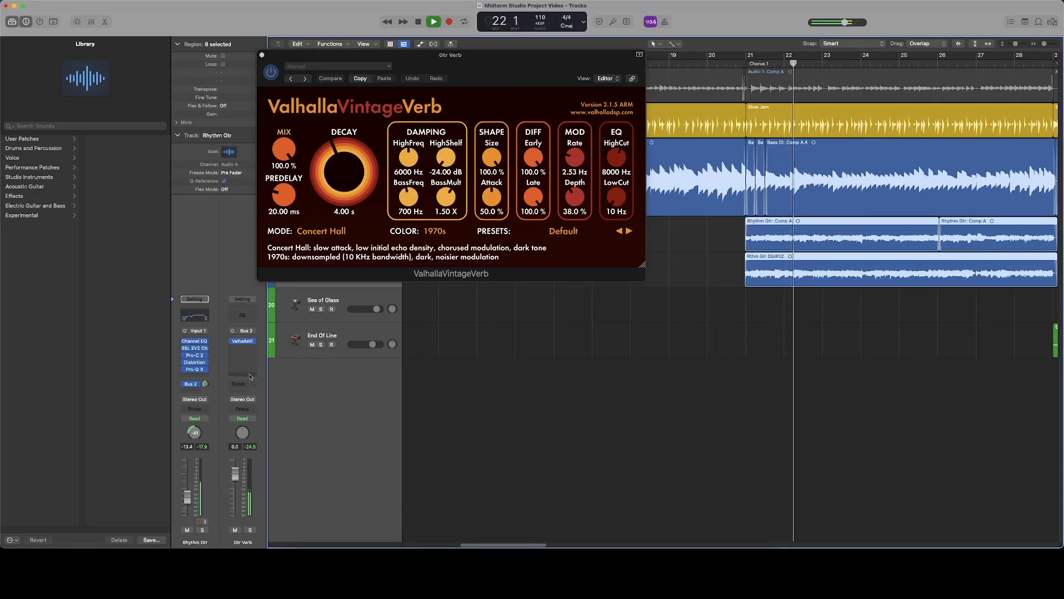
left_click(234, 530)
left_click(234, 530)
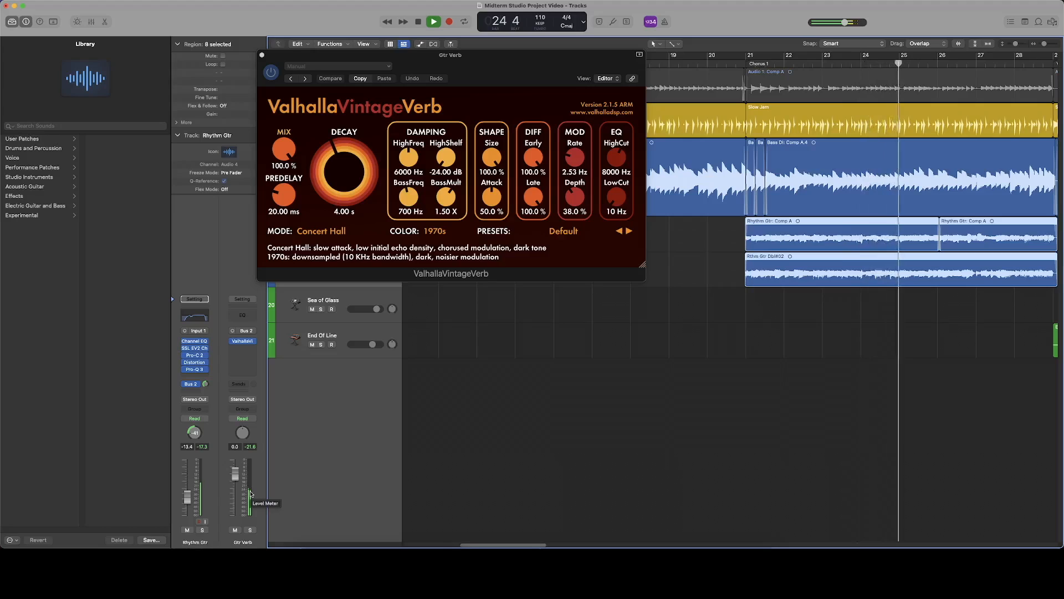
key("space")
Consult the tomhess.net delay calculator's note times for 110 bpm and set the ValhallaVintageVerb decay to 1.09 s
left_click_drag(480, 56, 575, 224)
left_click_drag(575, 223, 576, 144)
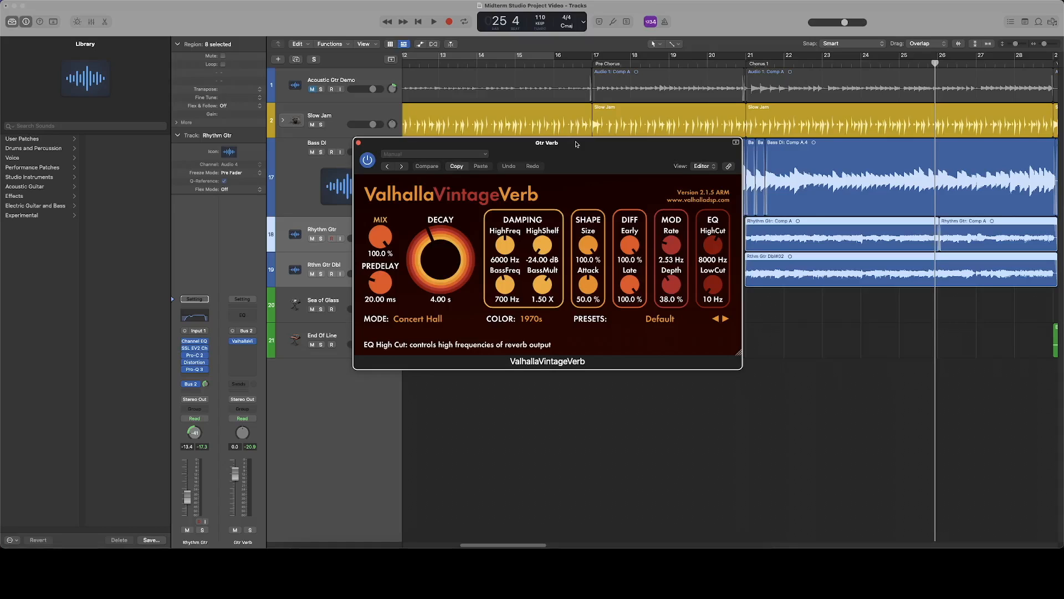
left_click_drag(576, 144, 558, 53)
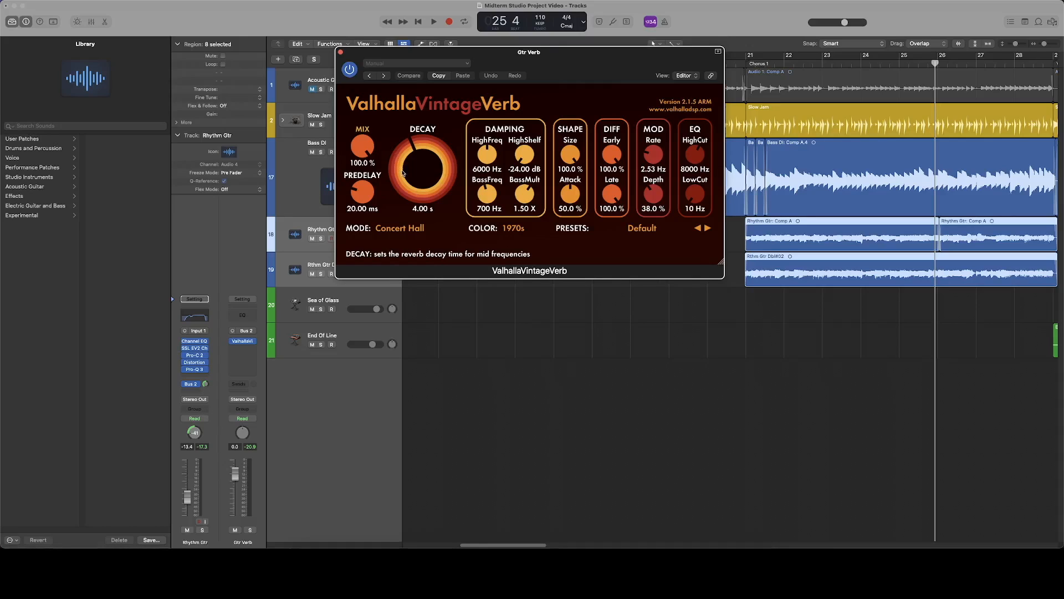
left_click(341, 554)
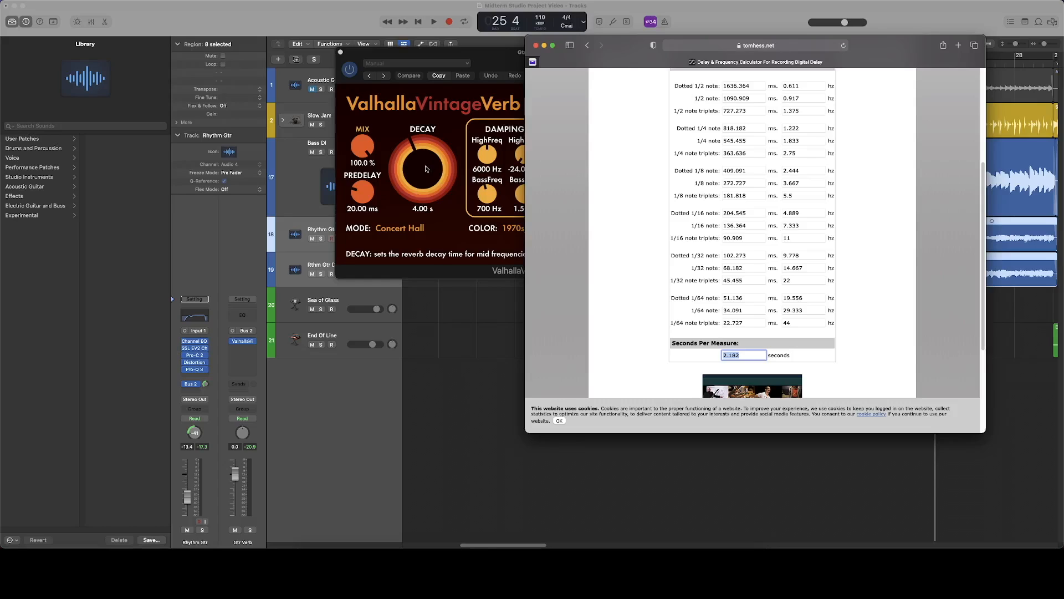
scroll(695, 203, "up", 1)
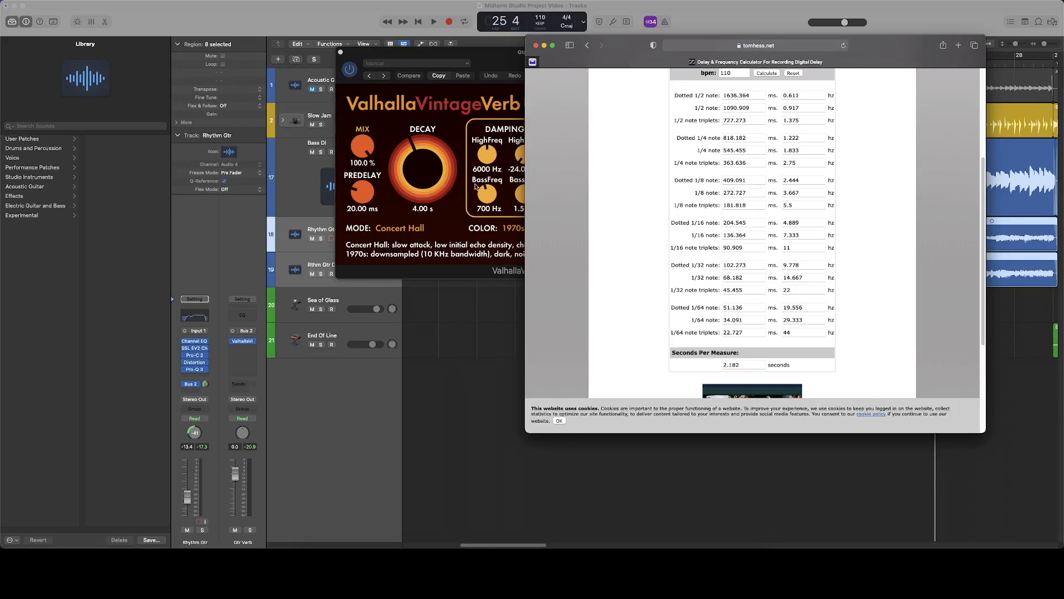
scroll(733, 123, "up", 1)
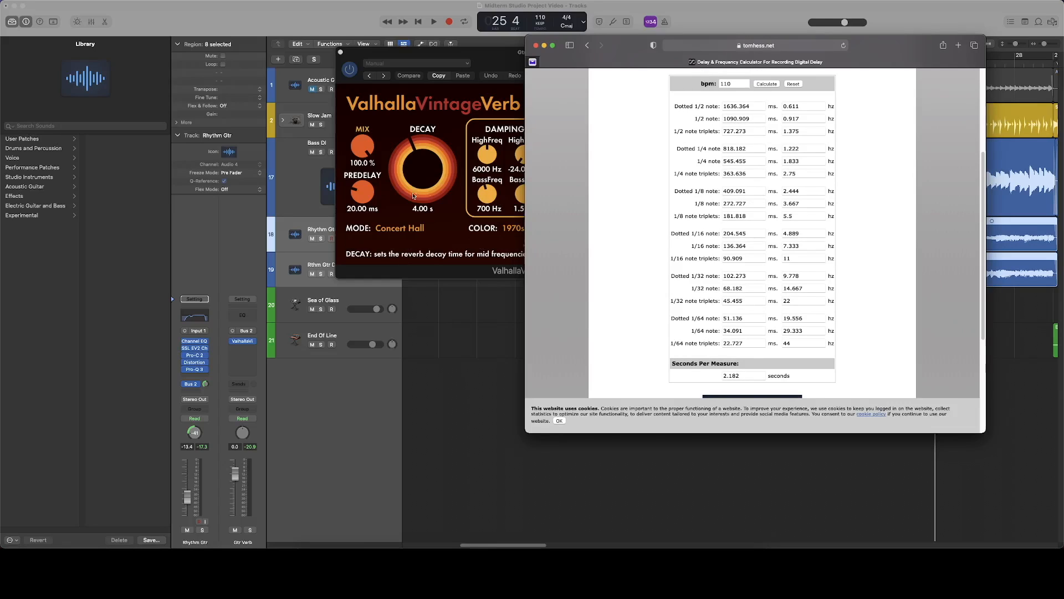
mouse_move(423, 171)
left_mouse_down()
mouse_move(424, 202)
mouse_move(426, 186)
left_mouse_up()
View the available ValhallaVintageVerb reverb modes, keep Concert Hall and place the playhead at Chorus 1, bar 21
left_click(408, 228)
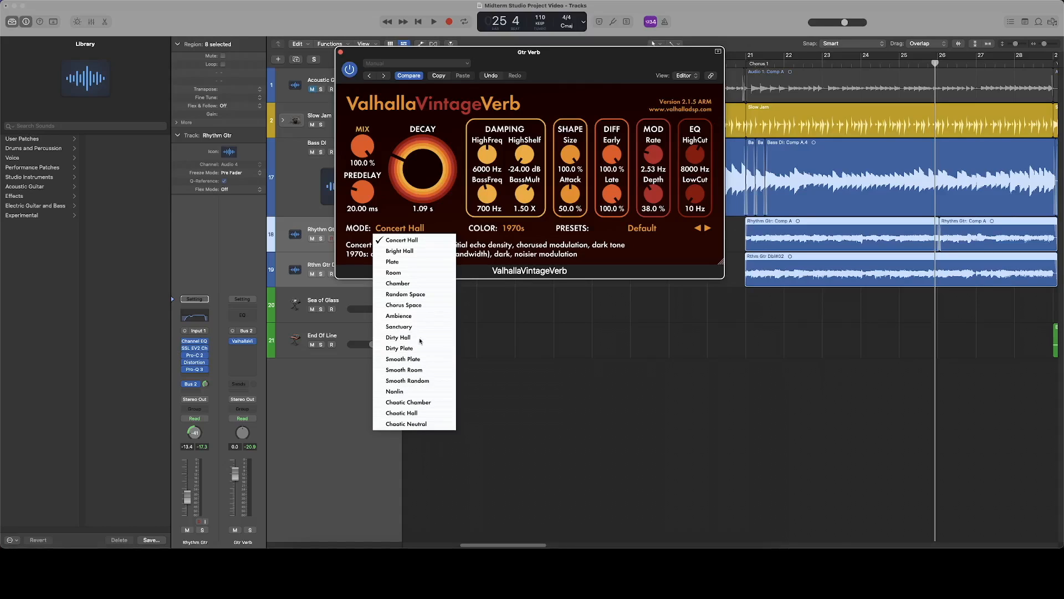
left_click(512, 249)
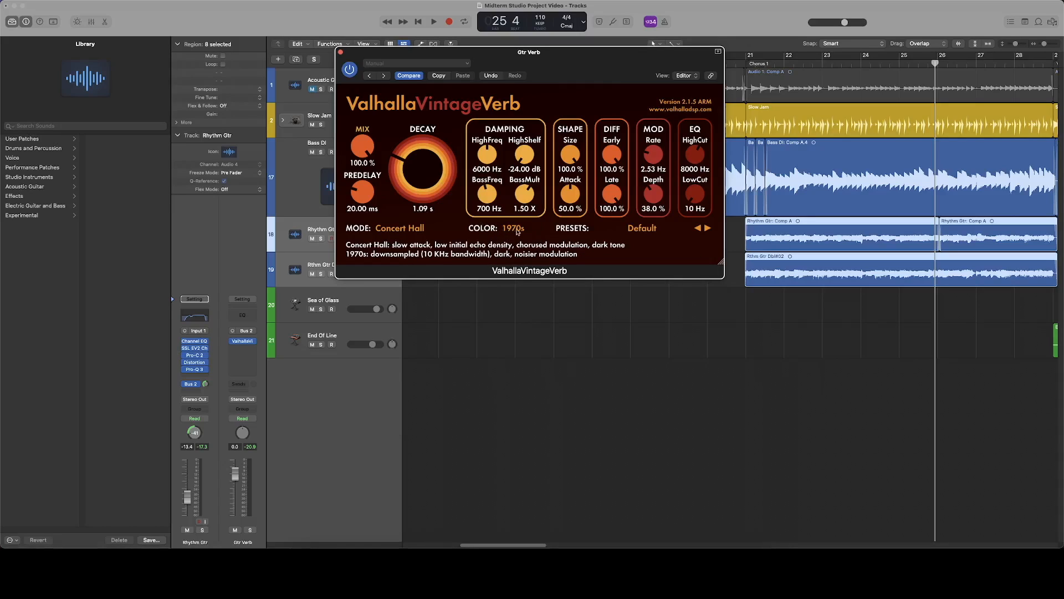
left_click(745, 63)
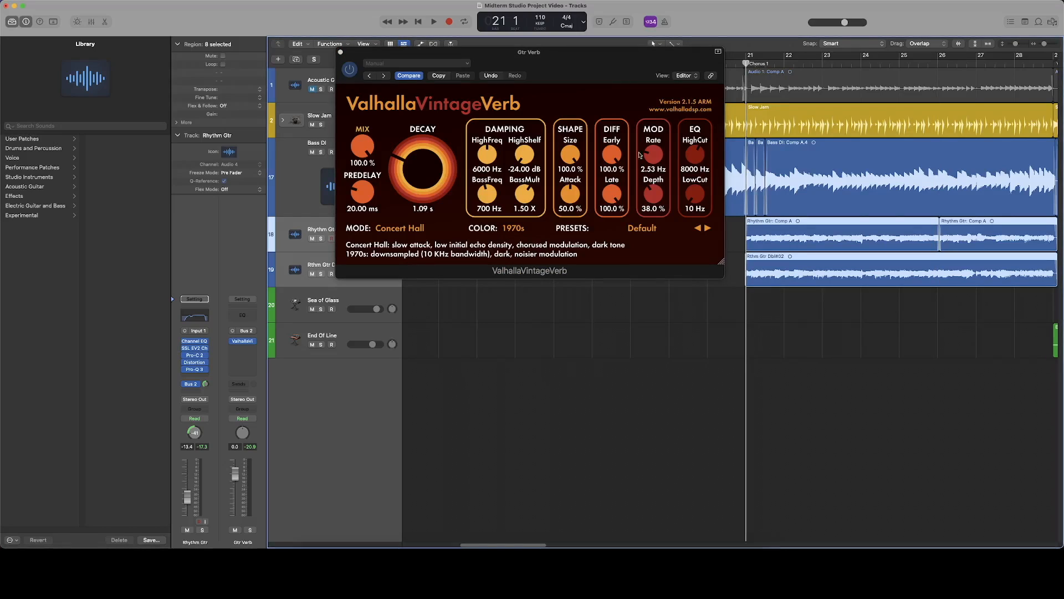
Preview the NOW and 1980s color modes in ValhallaVintageVerb and return to 1970s
left_click(502, 228)
left_click(519, 248)
left_click(519, 259)
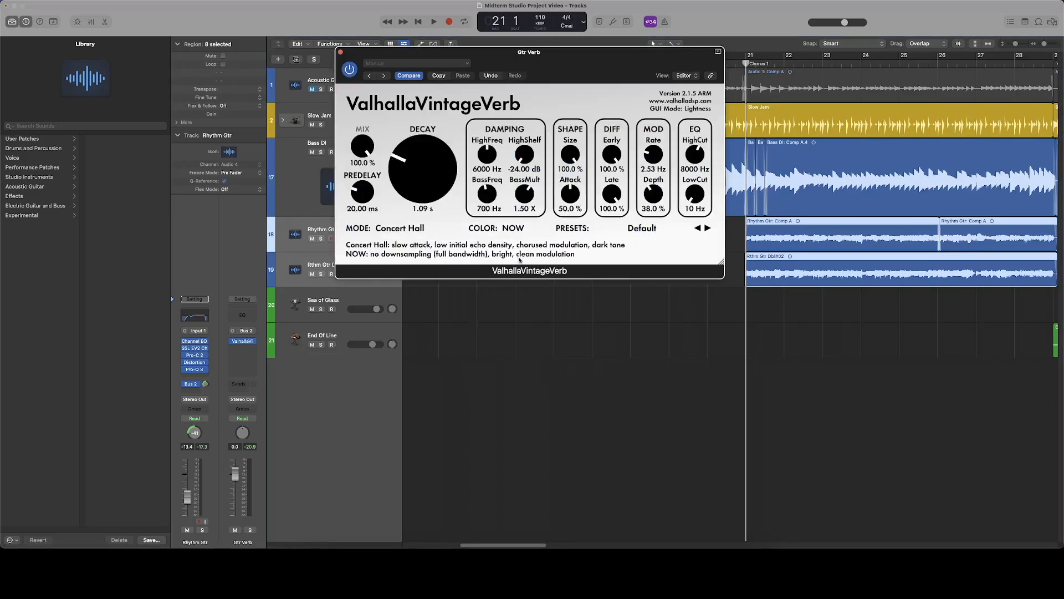
left_click(529, 249)
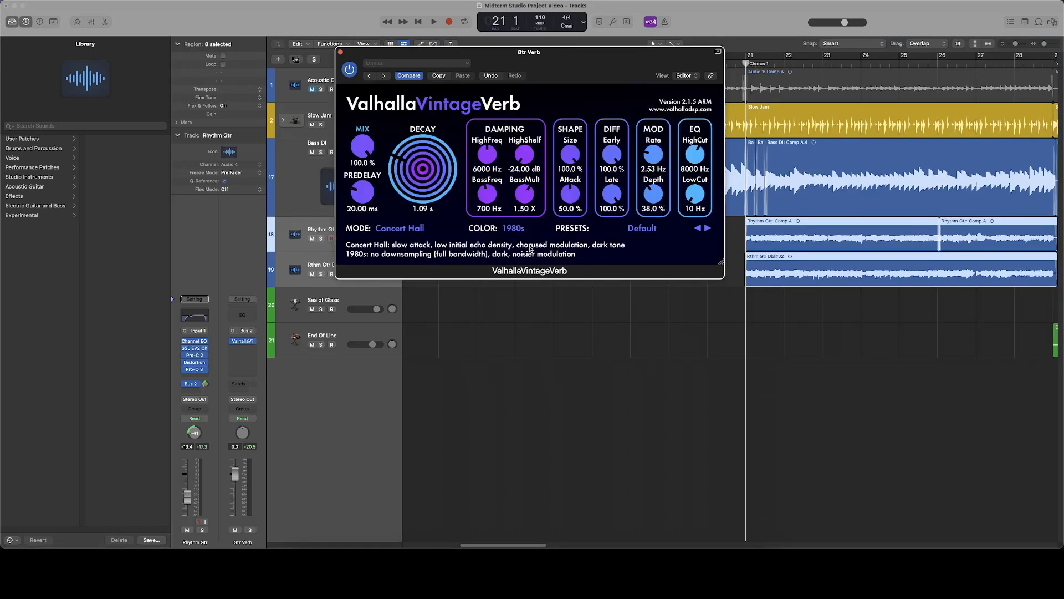
left_click(521, 239)
Solo the rhythm guitars, play Chorus 1 and compare them with Gtr Verb muted and unmuted
left_click_drag(498, 60, 541, 92)
key("space")
left_click(320, 274)
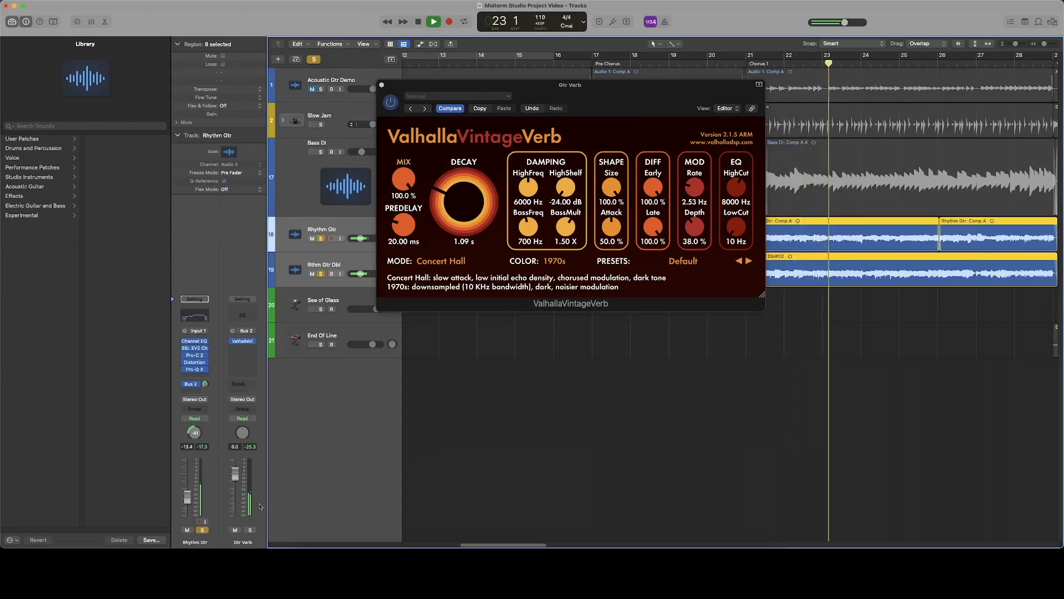
left_click(234, 530)
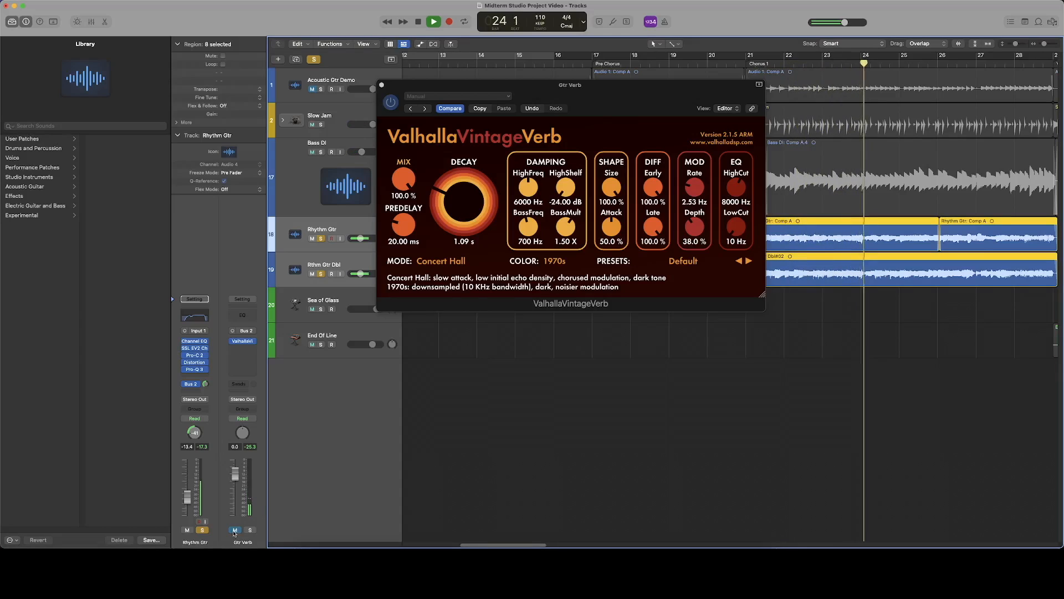
left_click(235, 530)
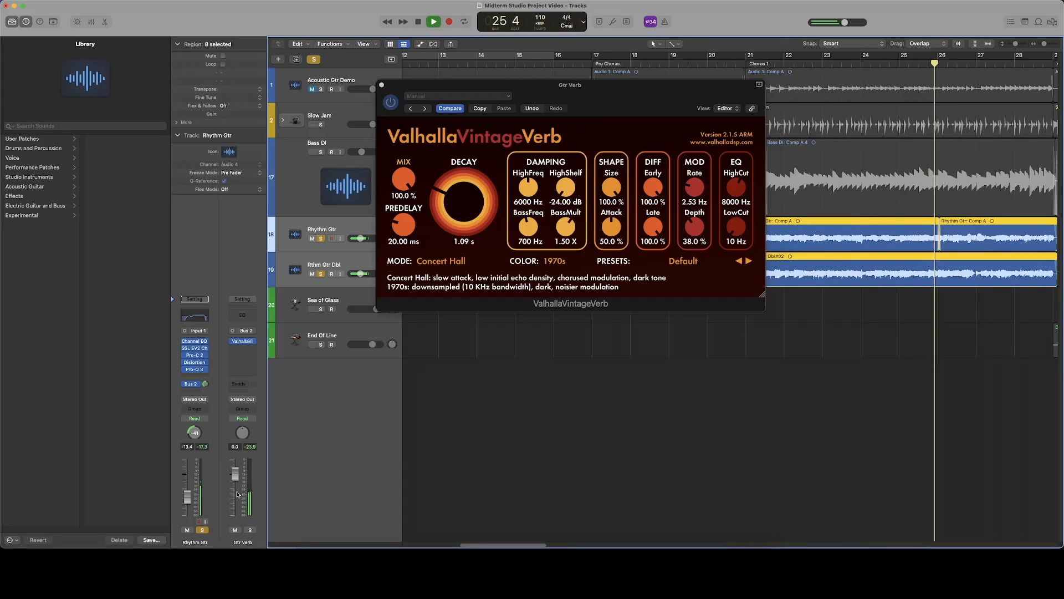
mouse_move(205, 393)
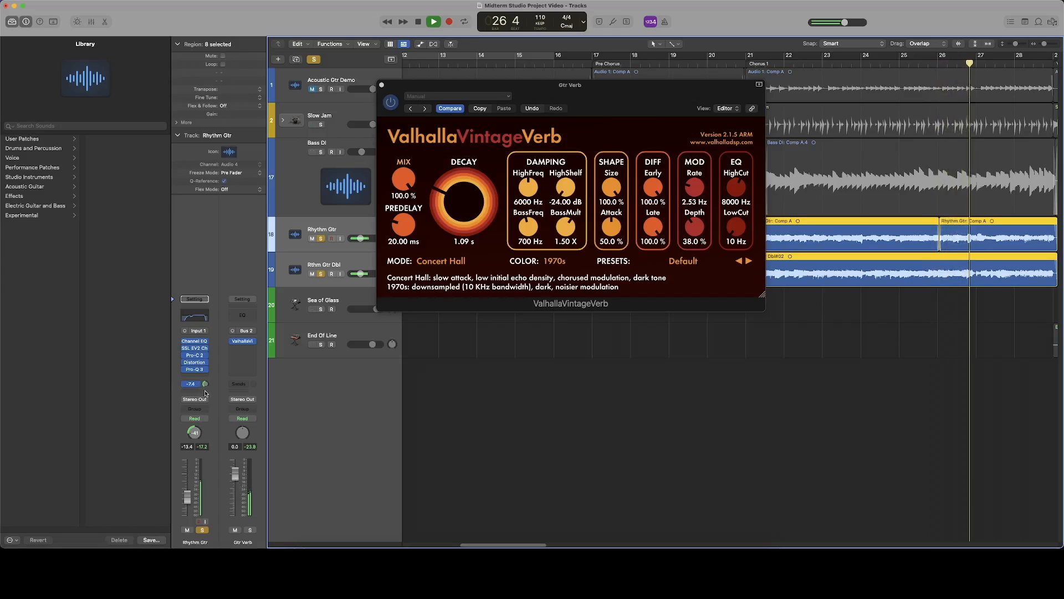
key("space")
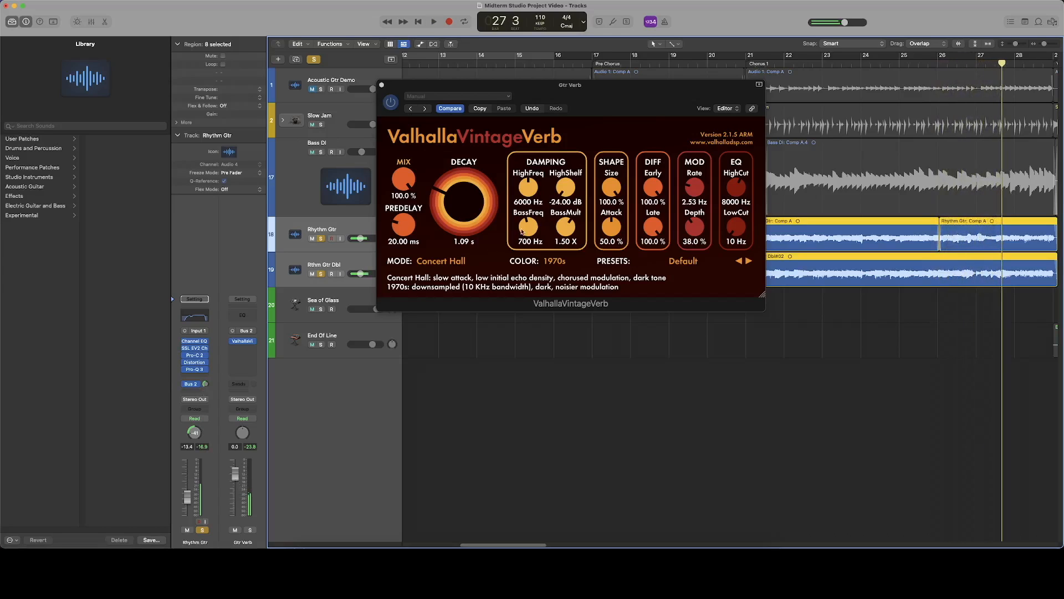
Consult the tomhess.net note times for 110 bpm, set the ValhallaVintageVerb decay to 0.20 s and audition it on the soloed guitars
left_click(341, 557)
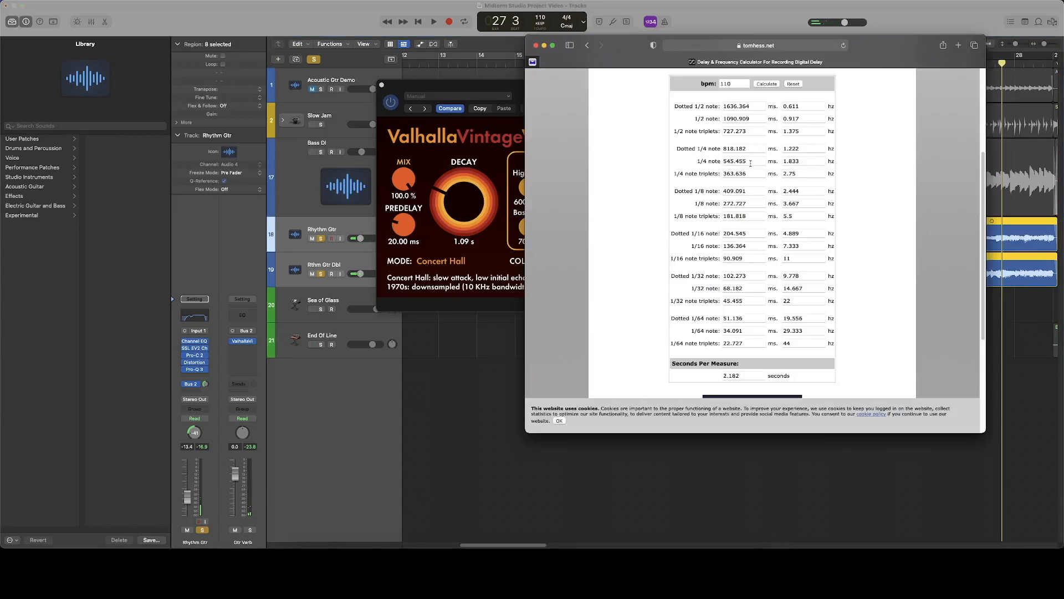
left_click(486, 145)
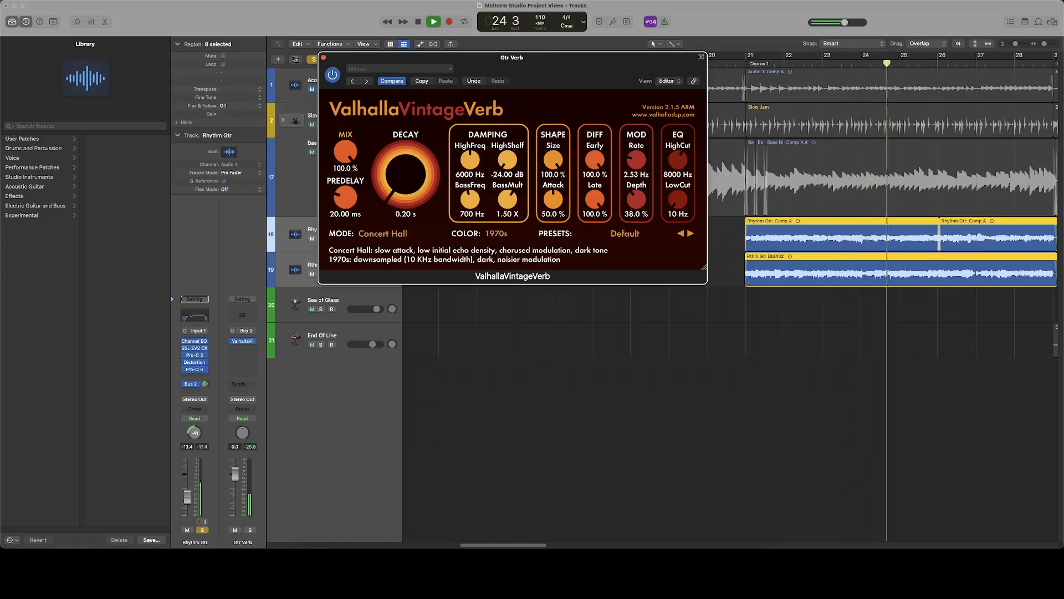
left_click(235, 531)
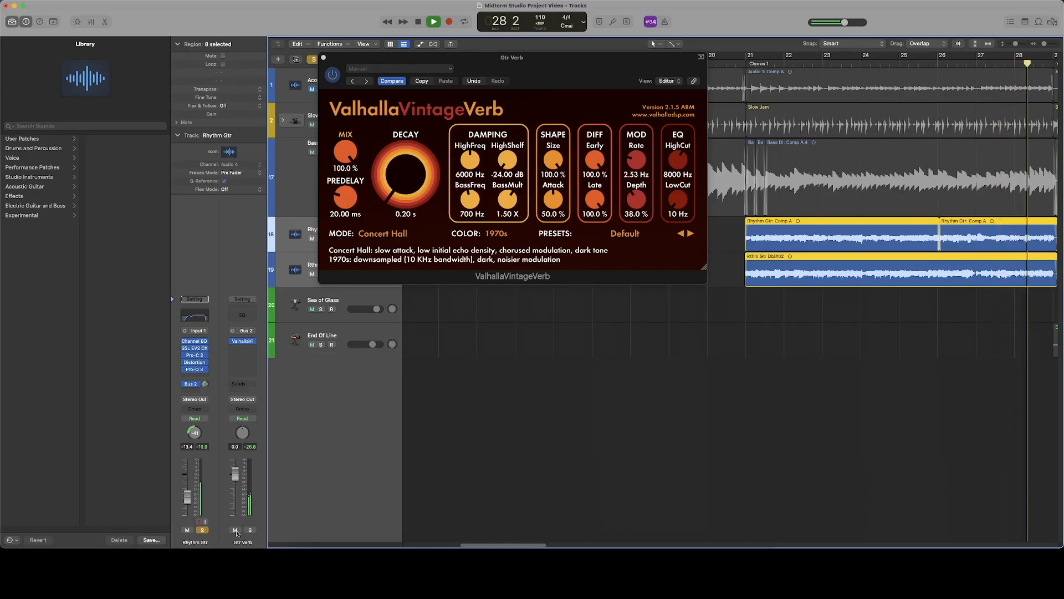
key("space")
Replay the soloed guitars from bar 21, adjust their Bus 2 send and compare with Gtr Verb muted and unmuted
left_click(745, 64)
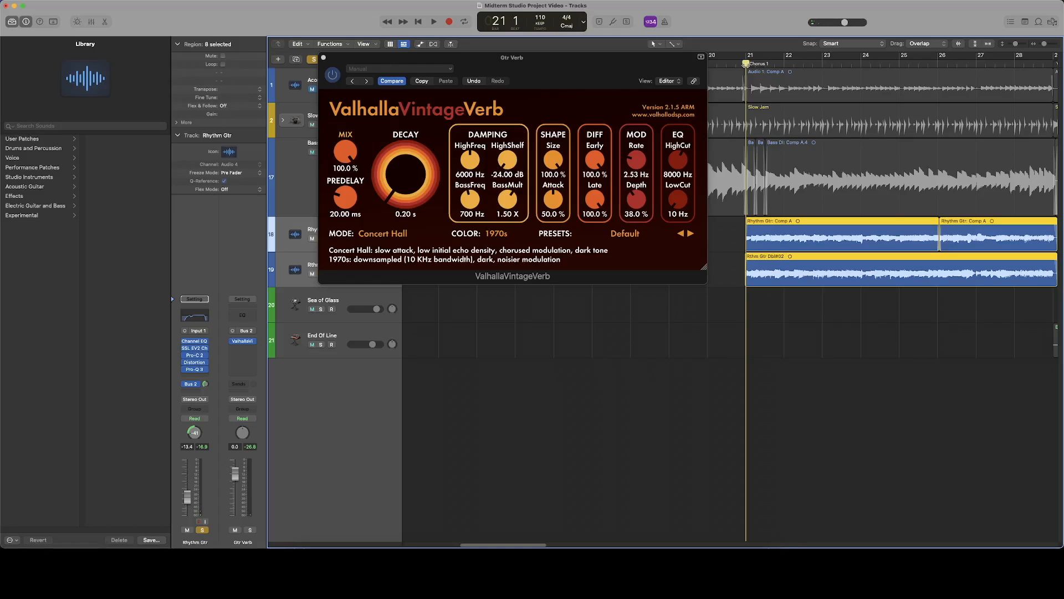
key("space")
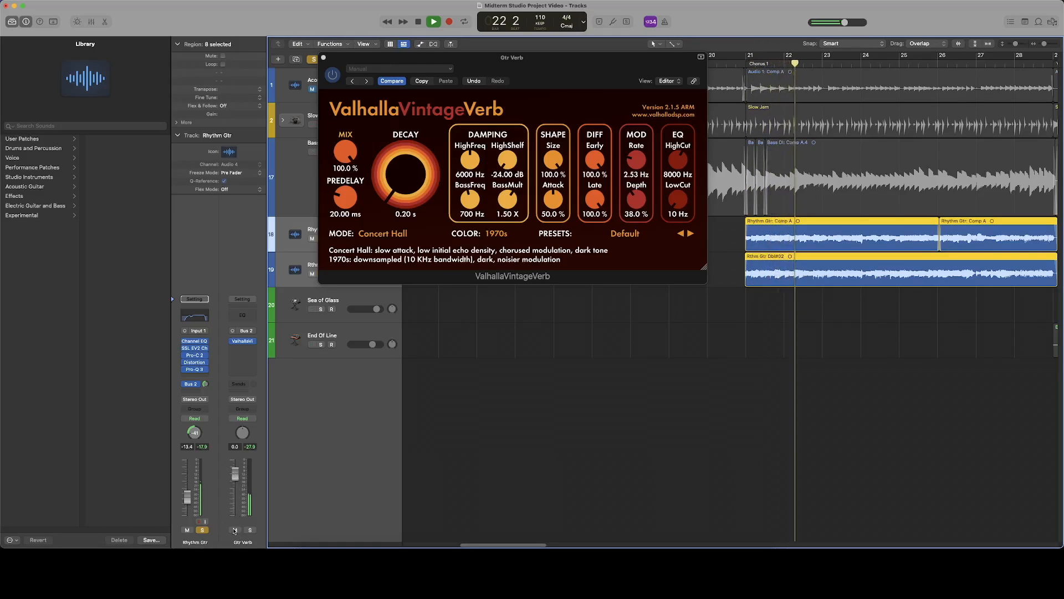
left_click(204, 384)
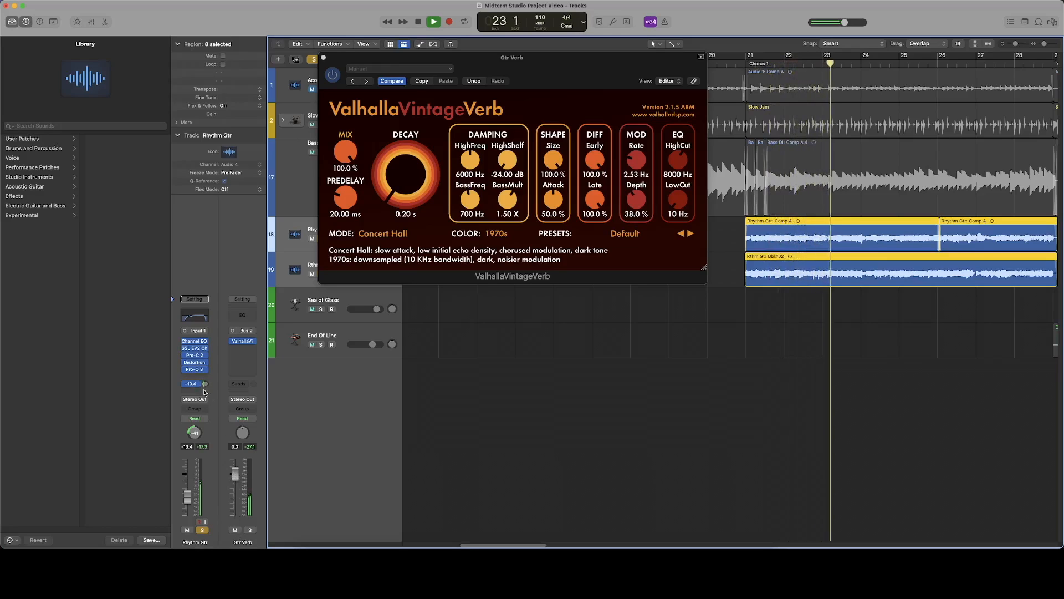
left_click(234, 532)
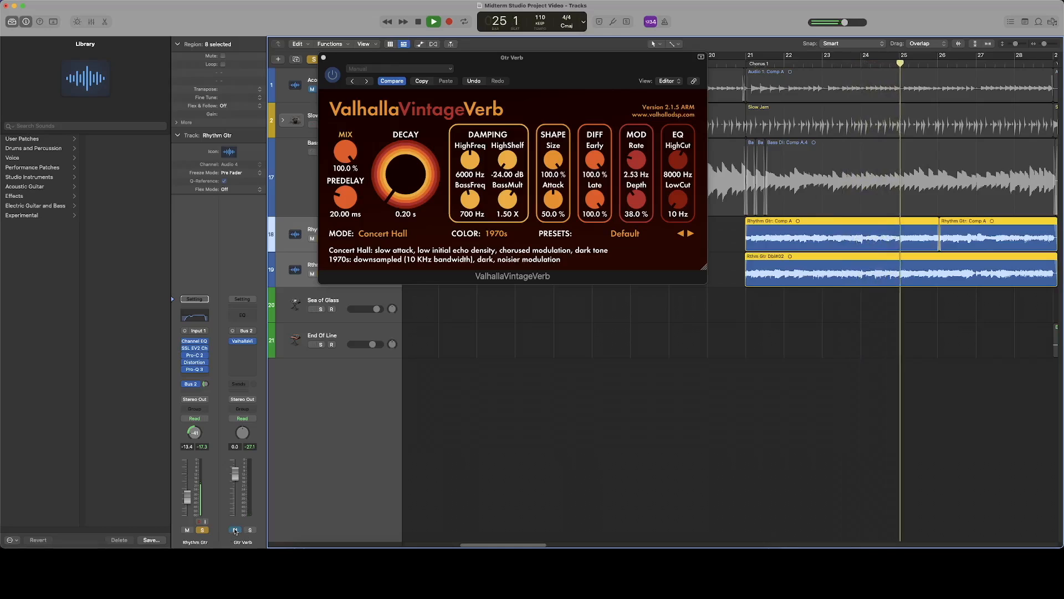
left_click(235, 531)
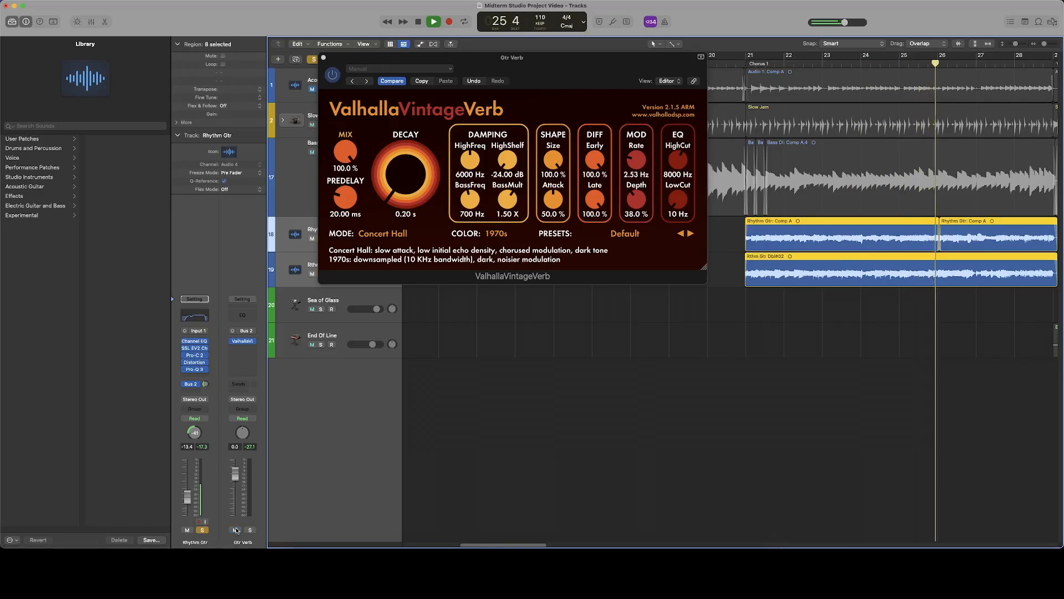
Unsolo the guitars, close the reverb window and play the full mix from bar 20, comparing Gtr Verb muted and unmuted
left_click(202, 530)
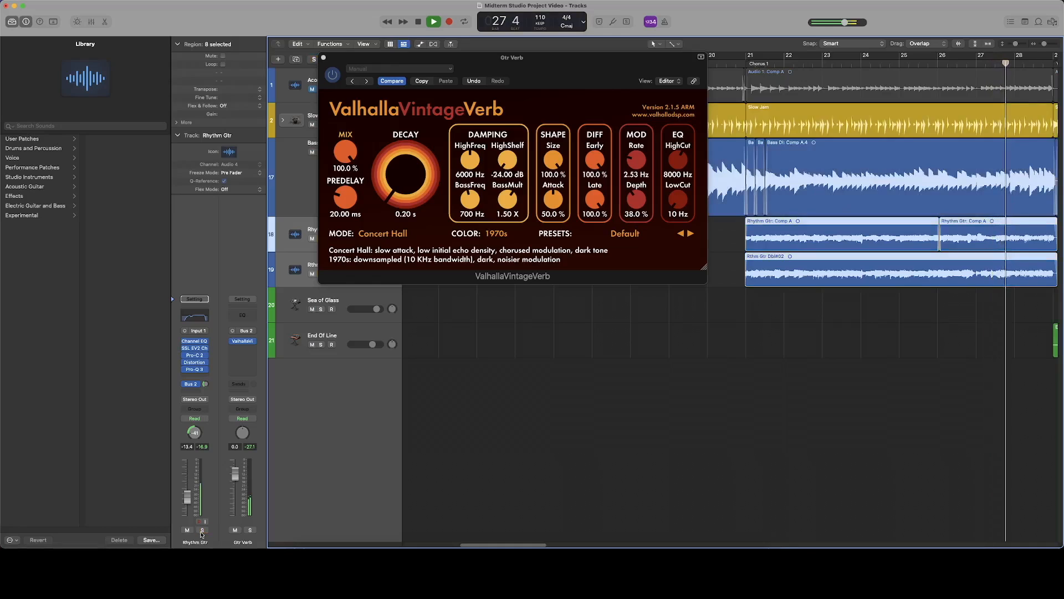
left_click(324, 57)
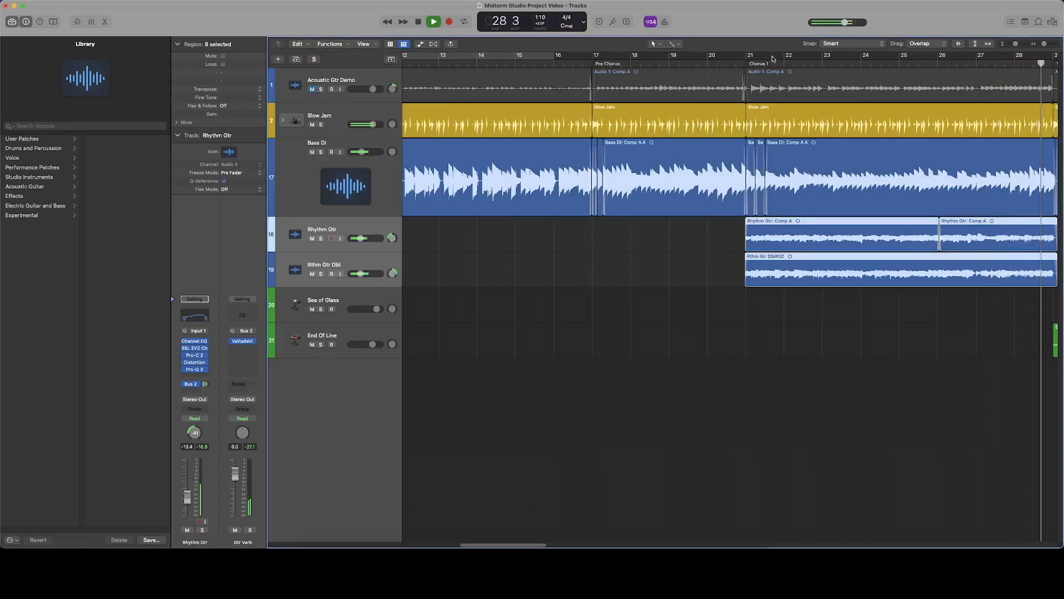
key("space")
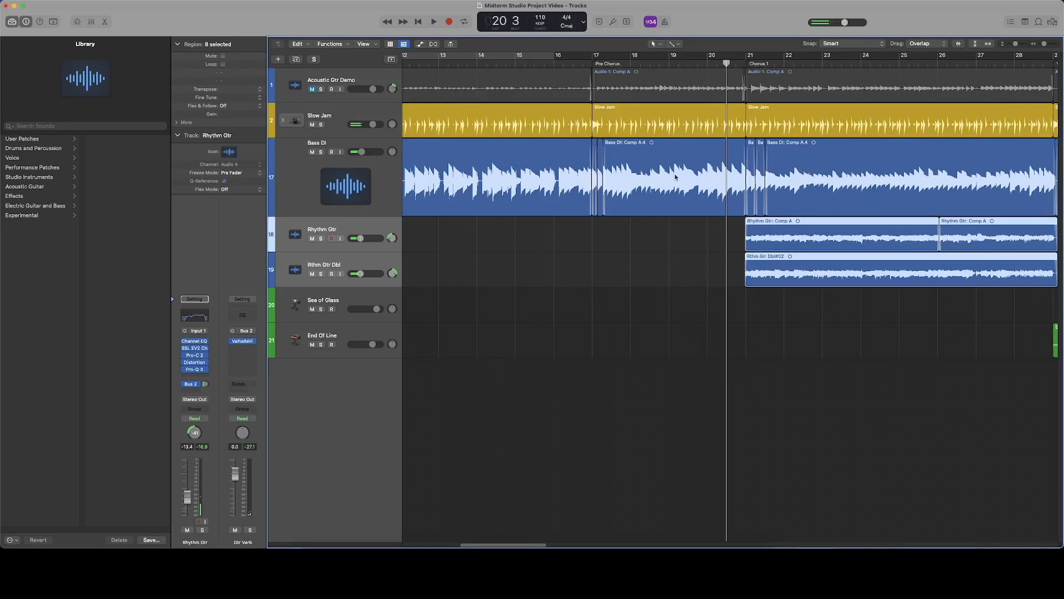
scroll(791, 261, "right", 8)
key("space")
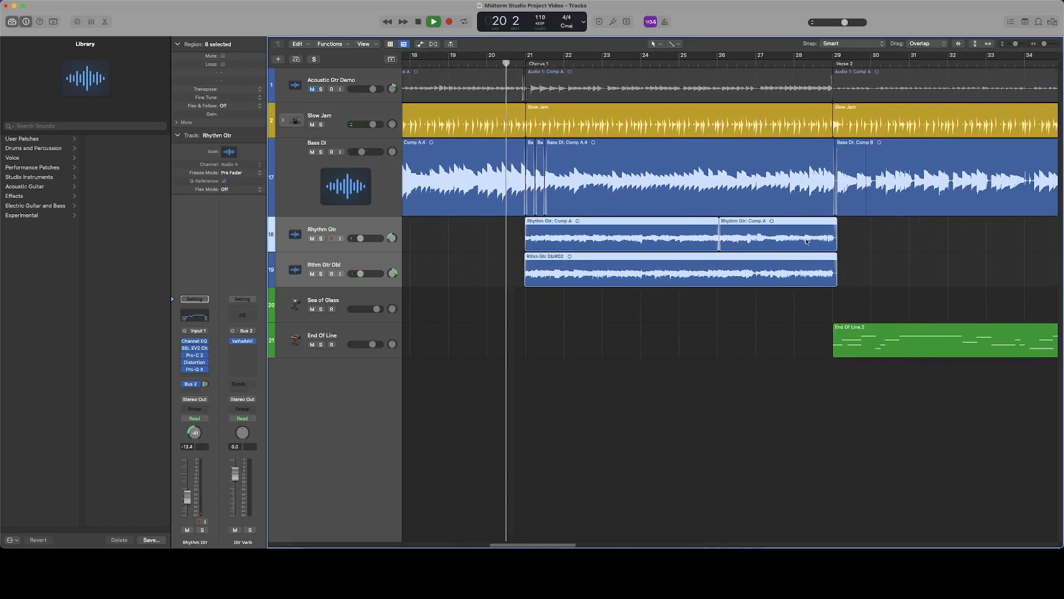
scroll(676, 213, "right", 1)
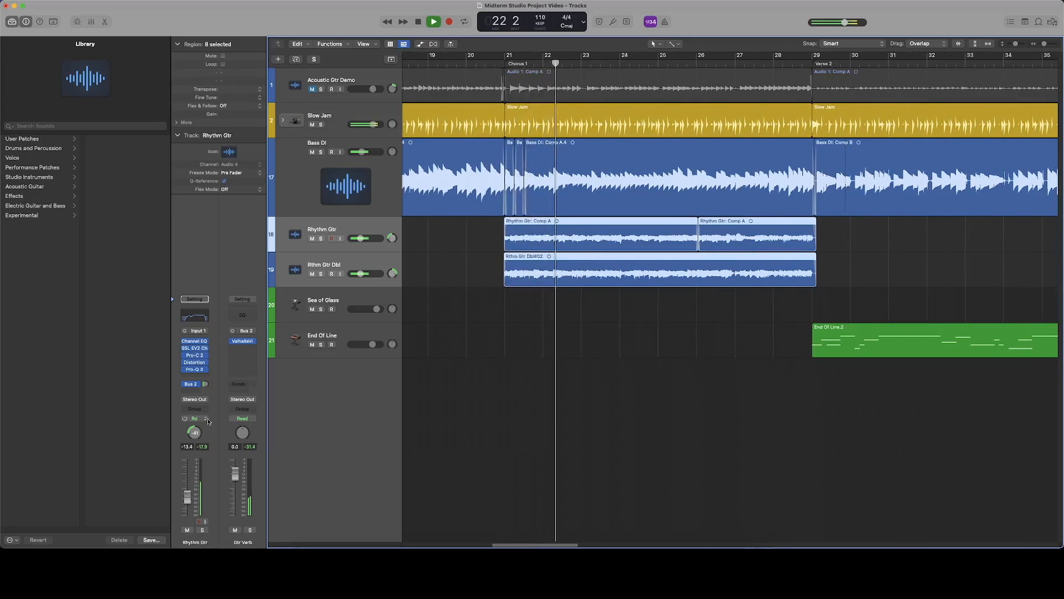
left_click(235, 531)
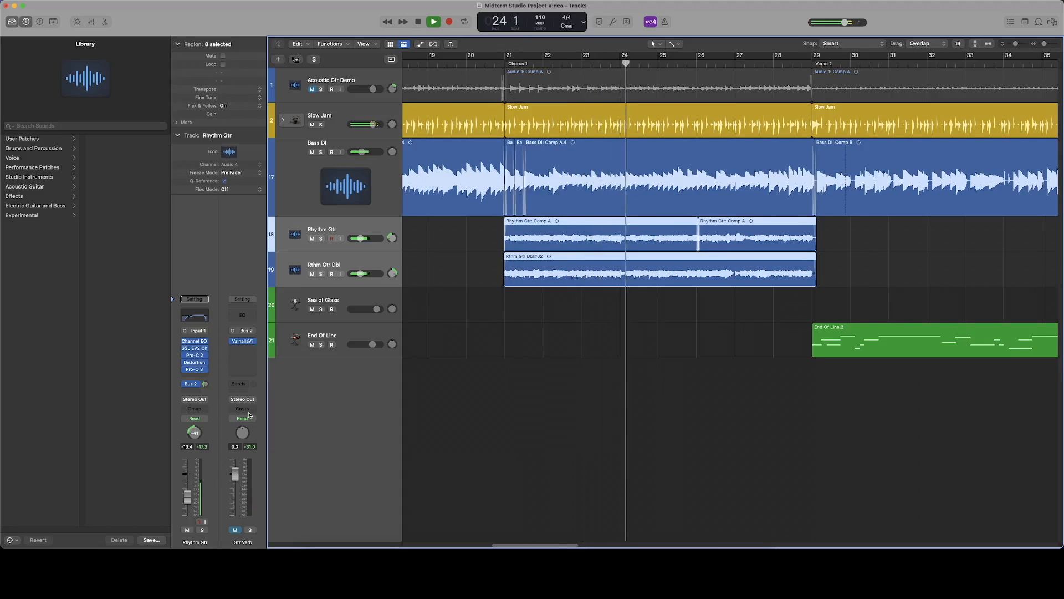
left_click(236, 530)
Solo the rhythm guitars and insert a Pro-Q 3 after the reverb on Gtr Verb, playing Chorus 1 through it
key("s")
key("space")
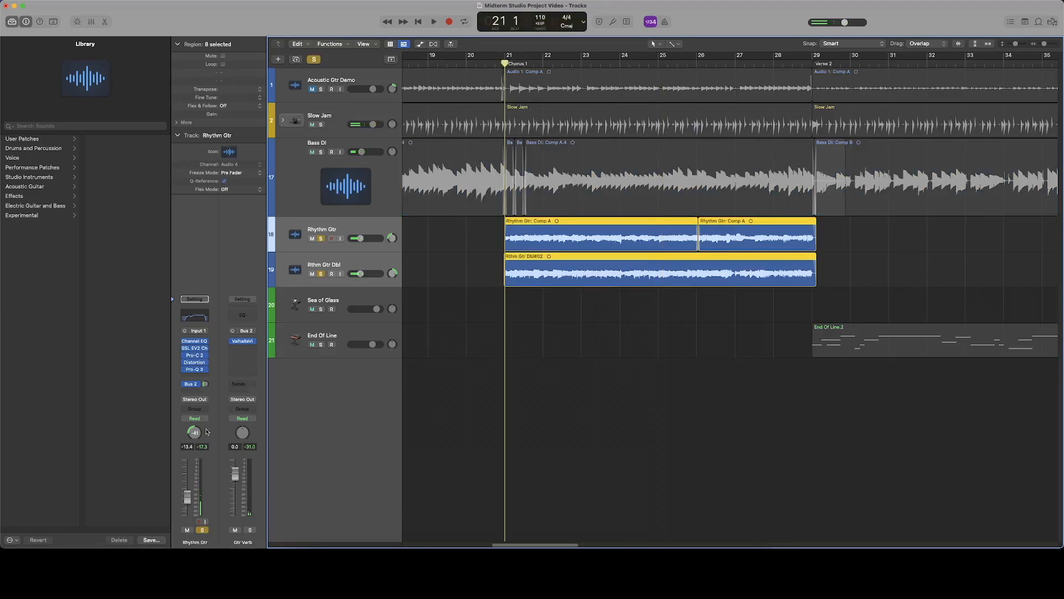
left_click(250, 348)
mouse_move(266, 373)
left_click(310, 374)
key("space")
left_click_drag(480, 108, 733, 76)
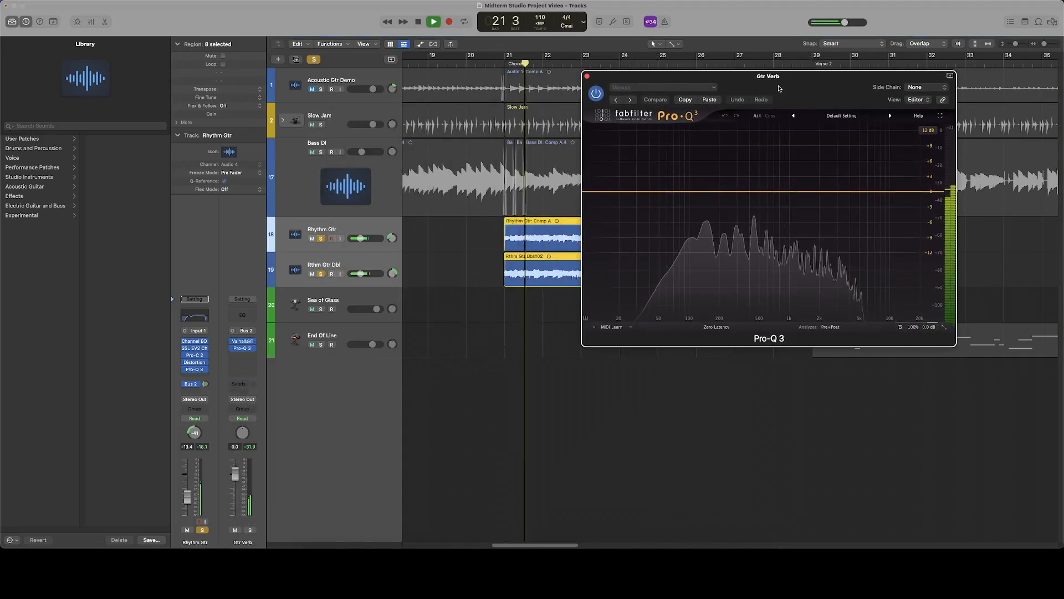
Shape the reverb EQ with a bell cut of about 3.2 dB near 180 Hz, a low cut and a high cut near 6.8 kHz
mouse_move(733, 192)
left_mouse_down()
mouse_move(731, 142)
mouse_move(709, 157)
mouse_move(715, 200)
left_mouse_up()
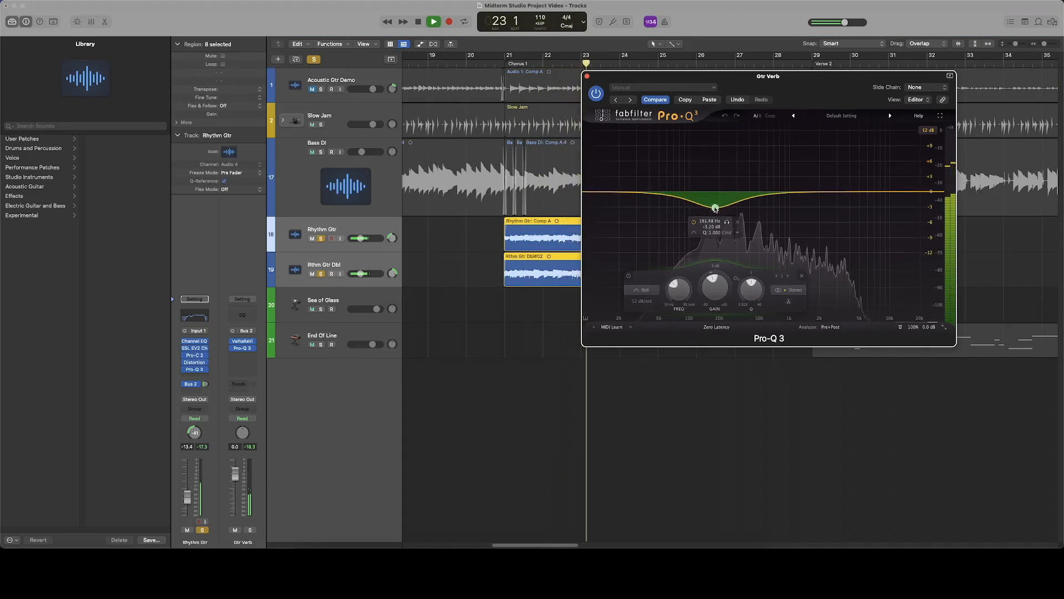
left_click(588, 191)
left_click_drag(623, 168, 706, 173)
left_click(936, 192)
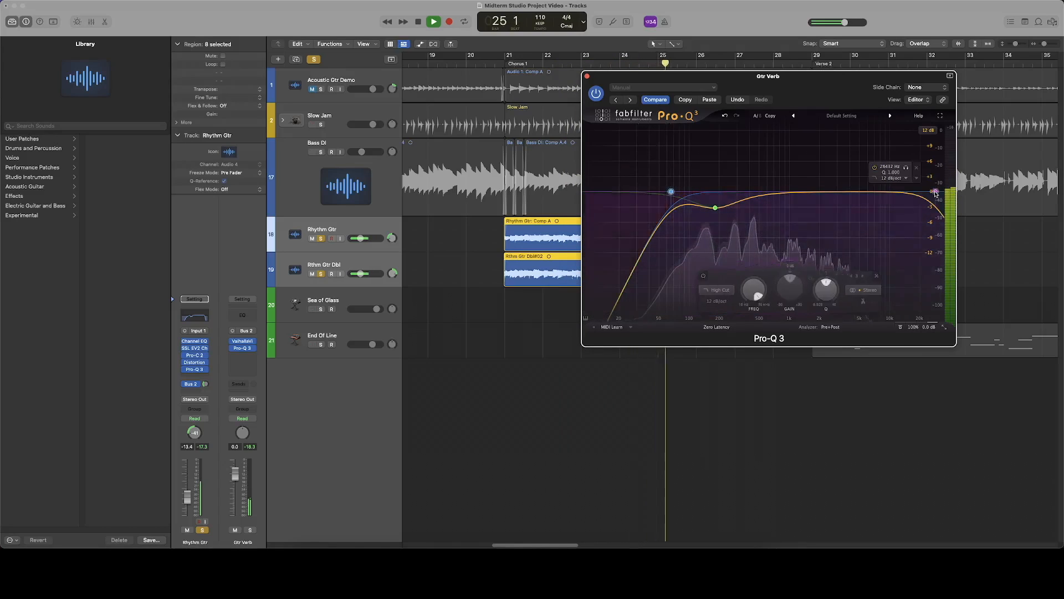
left_click_drag(906, 168, 844, 170)
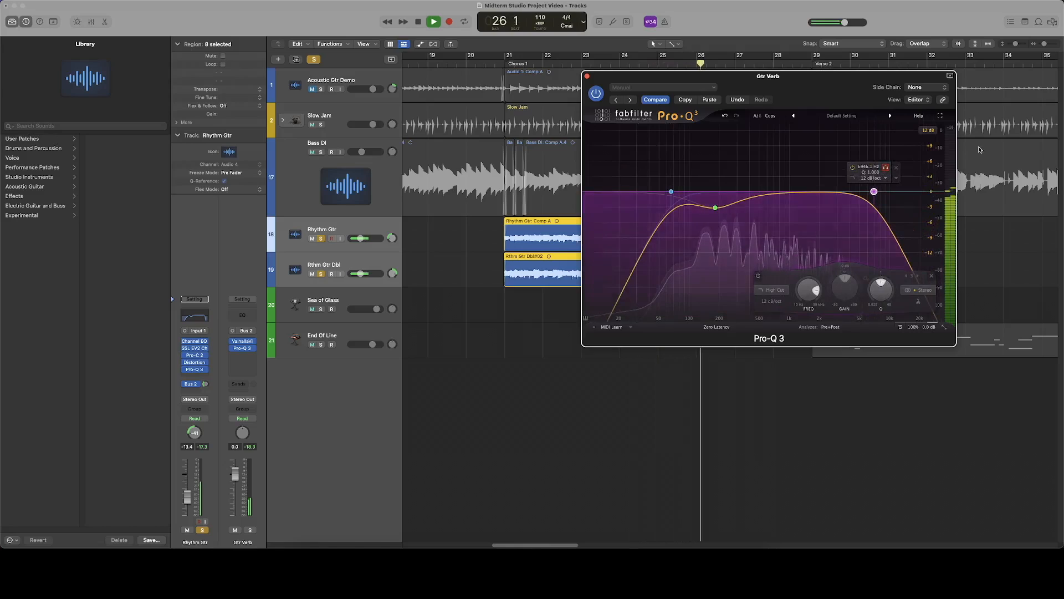
left_click_drag(591, 76, 538, 218)
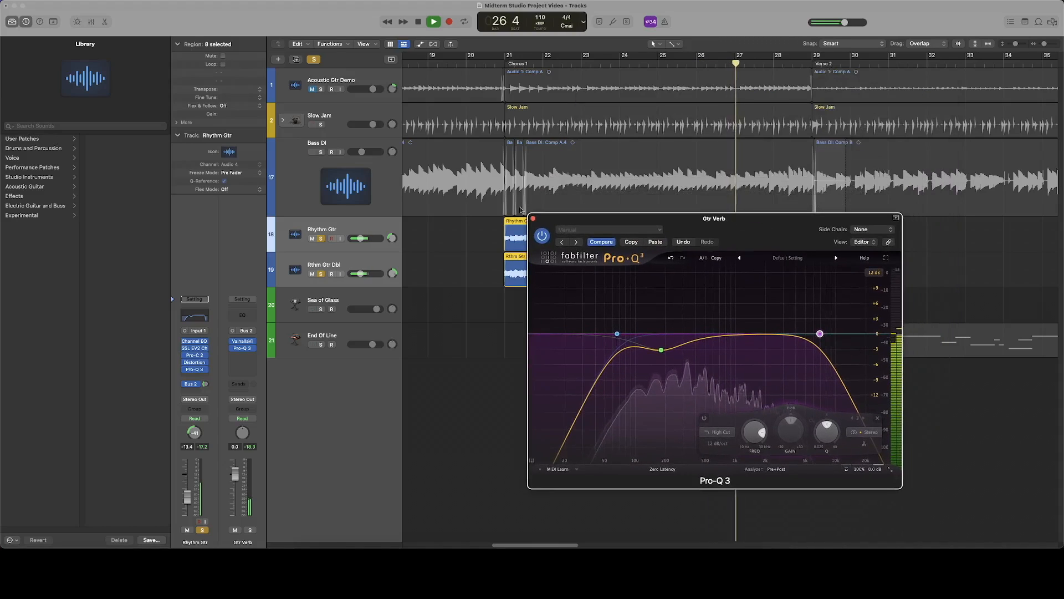
left_click(533, 218)
Replay the soloed guitars from bar 21, adjust their Bus 2 send against a muted Gtr Verb, and unsolo them
left_click(494, 57)
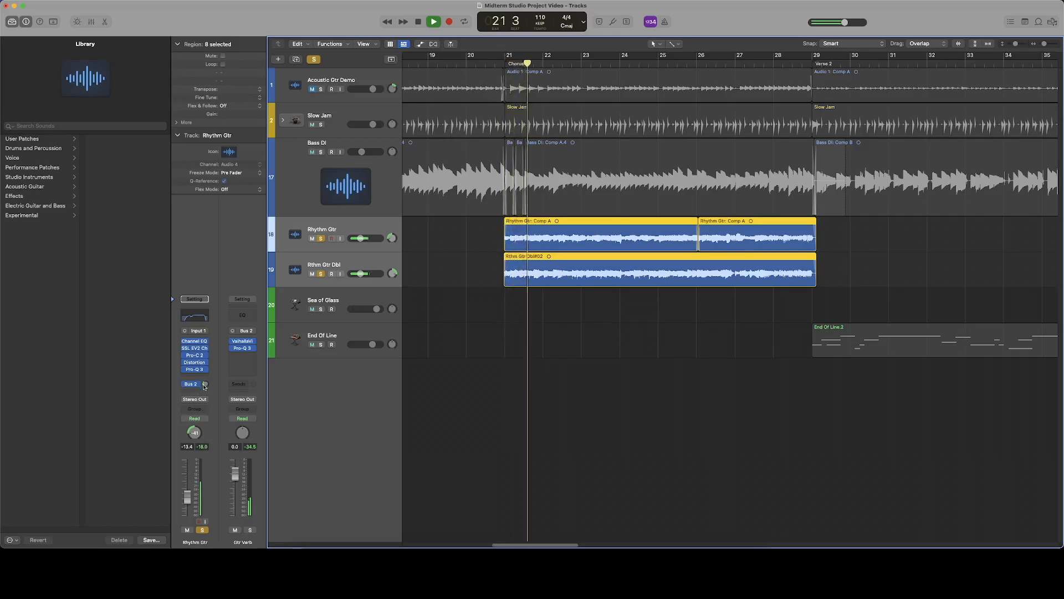
mouse_move(205, 383)
left_mouse_down()
mouse_move(204, 398)
mouse_move(203, 387)
left_mouse_up()
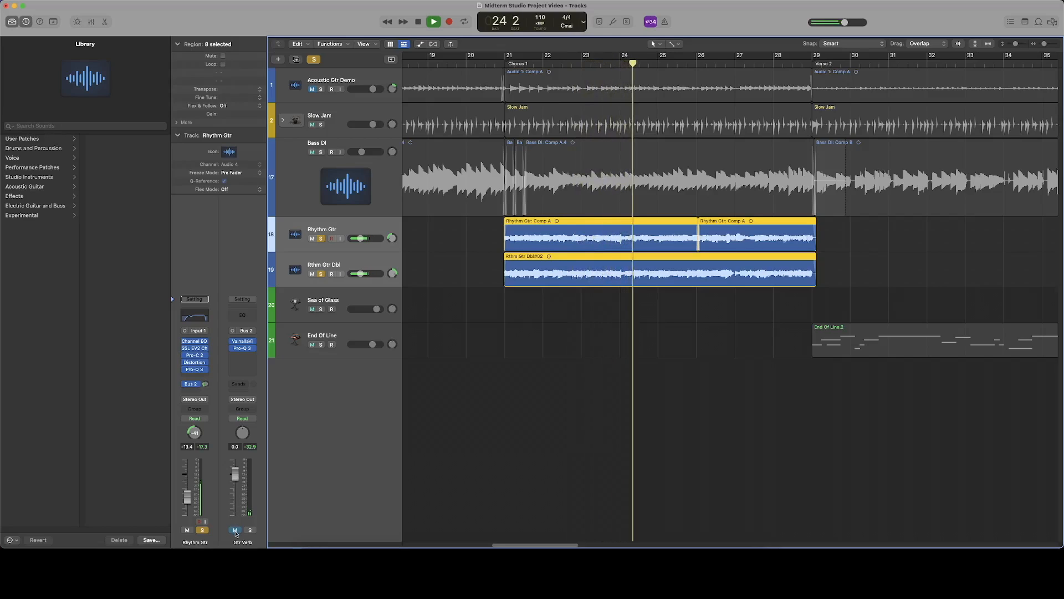
key("space")
key("s")
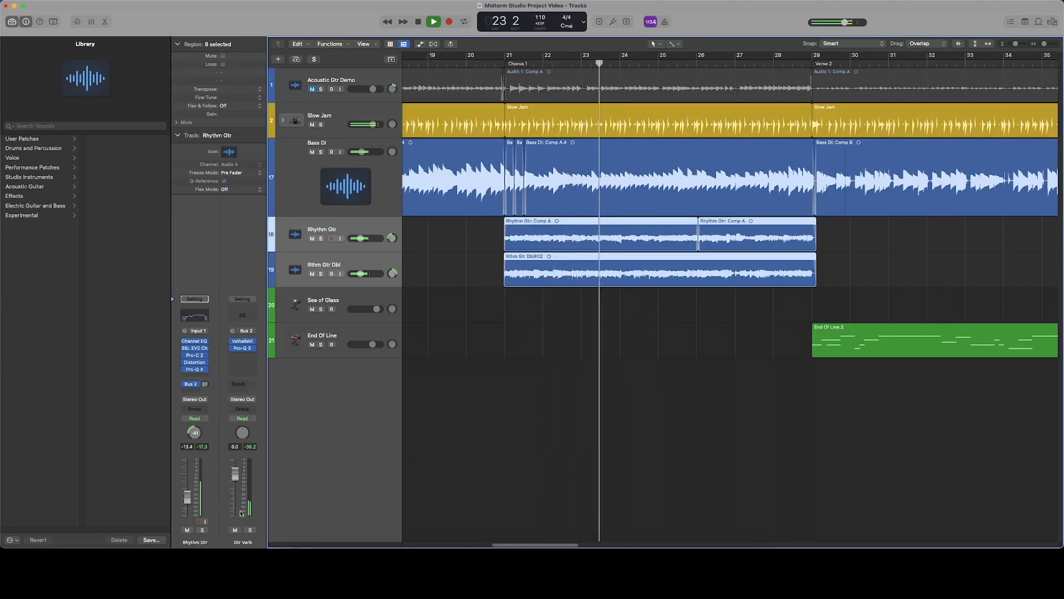
Reopen ValhallaVintageVerb on Gtr Verb and set its color mode to 1980s
mouse_move(244, 343)
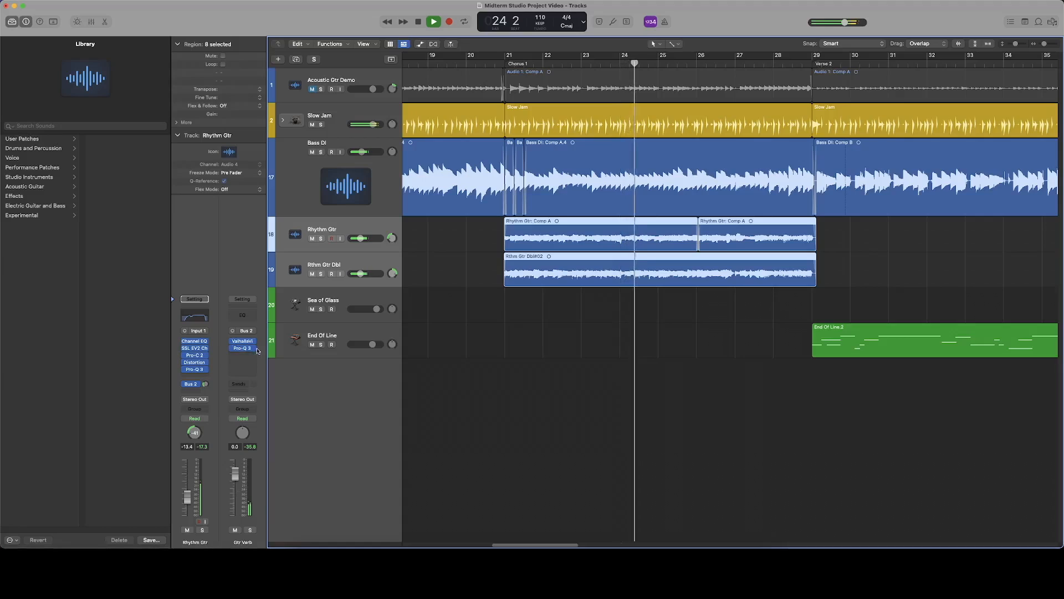
left_click(244, 343)
key("space")
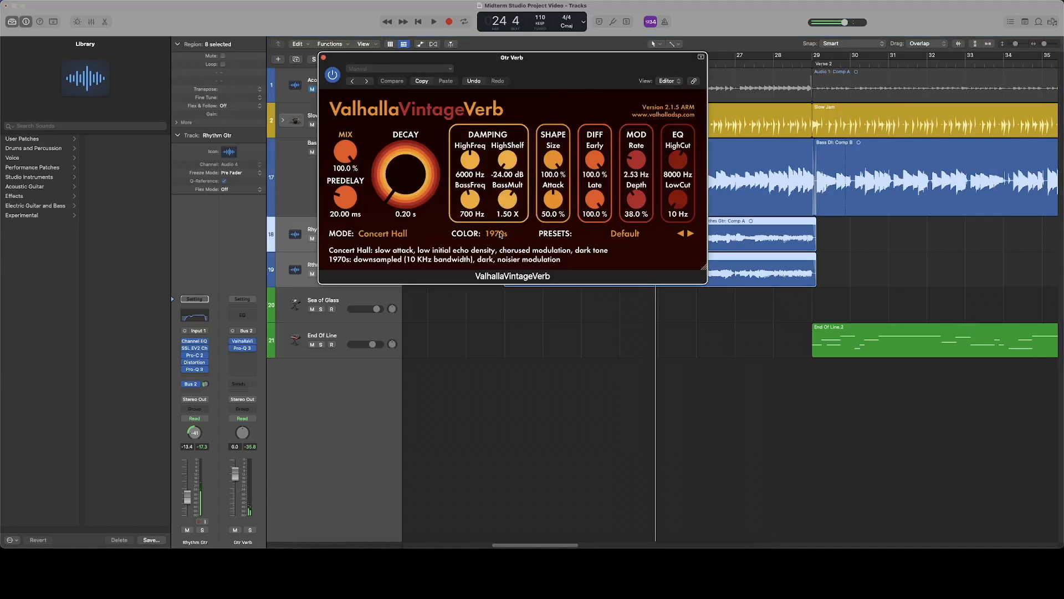
left_click(510, 255)
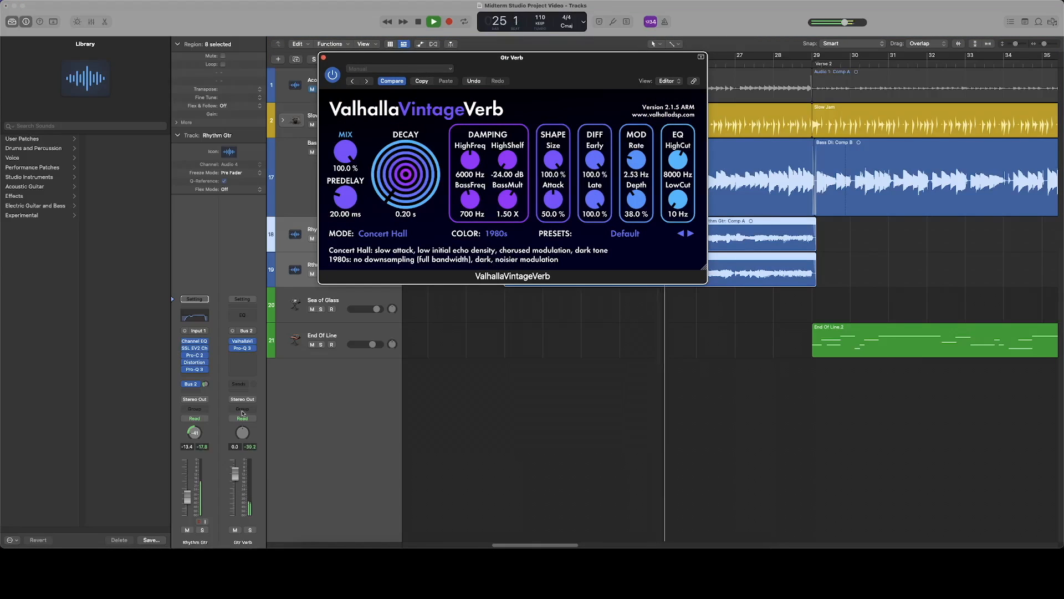
Audition the 1980s color with the rhythm guitars and Gtr Verb soloed, then stop playback and clear both solos
left_click(203, 530)
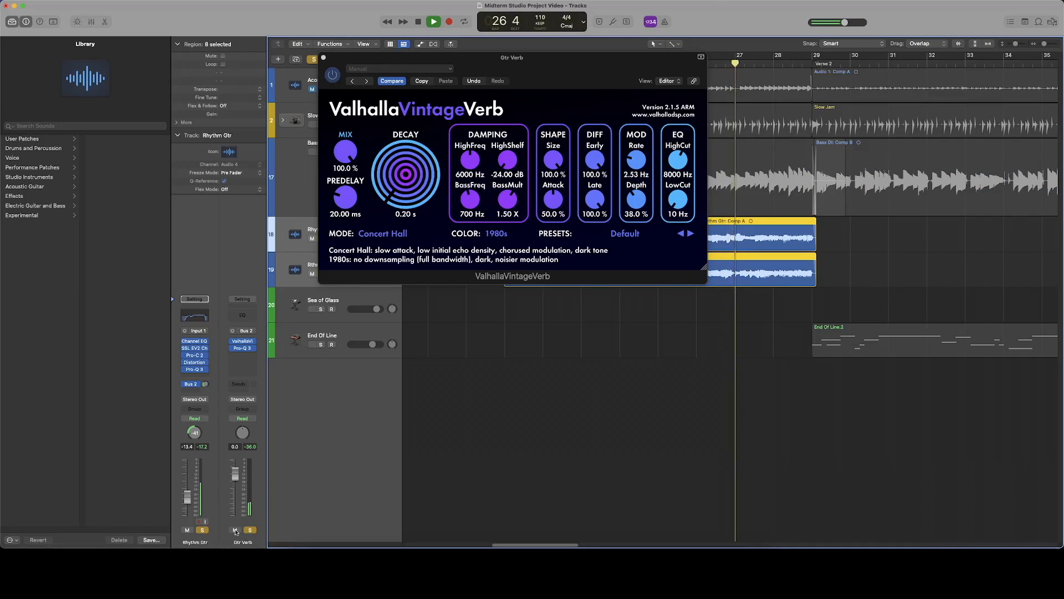
key("space")
left_click(202, 531)
left_click(247, 532)
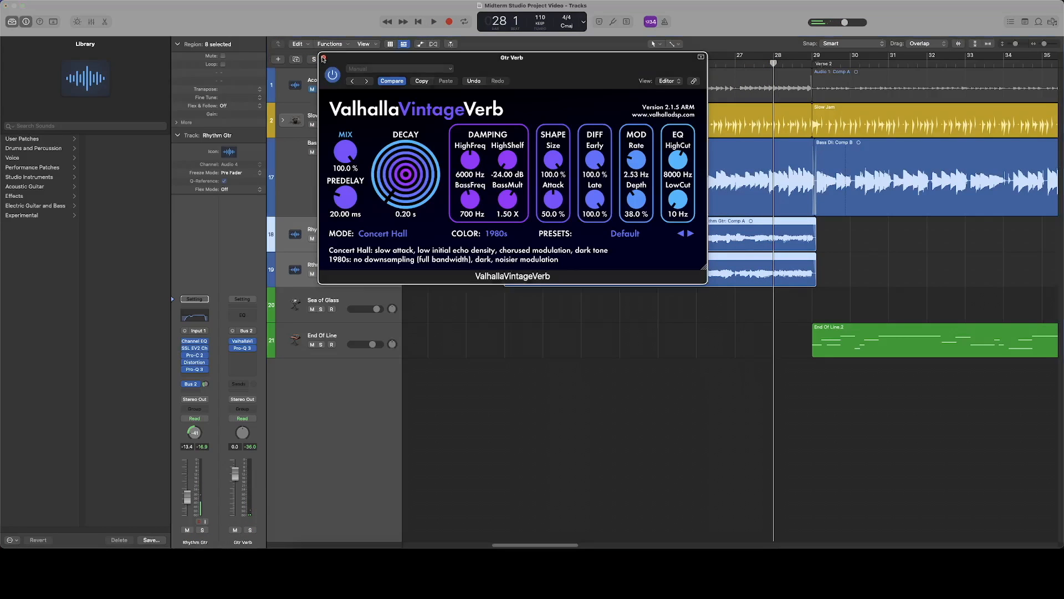
Close the ValhallaVintageVerb window and fine-tune the rhythm guitars' Bus 2 send while the full mix plays from bar 21
left_click(323, 57)
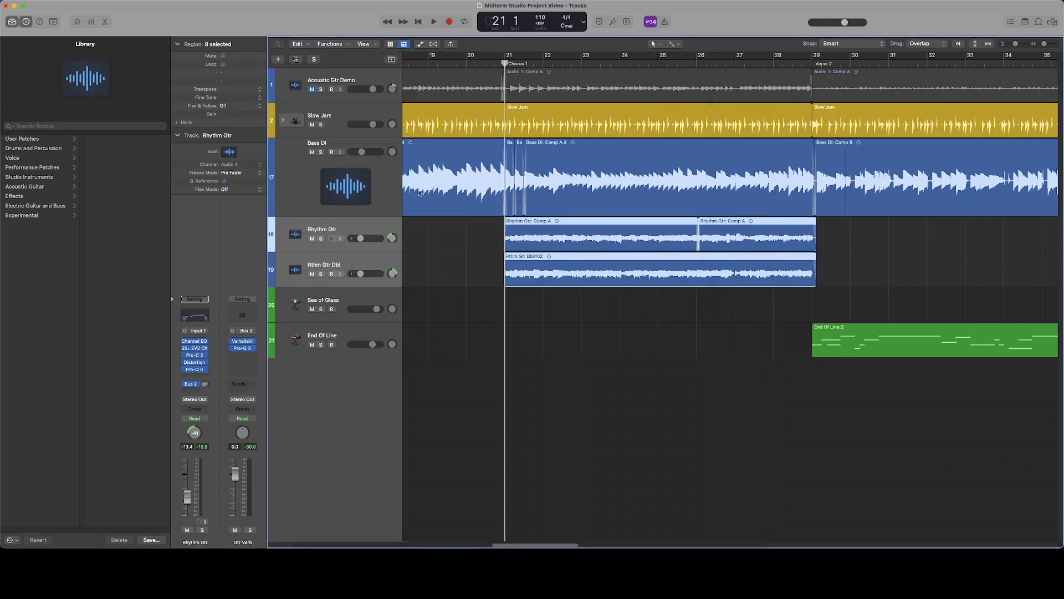
scroll(419, 192, "right", 5)
scroll(615, 233, "left", 4)
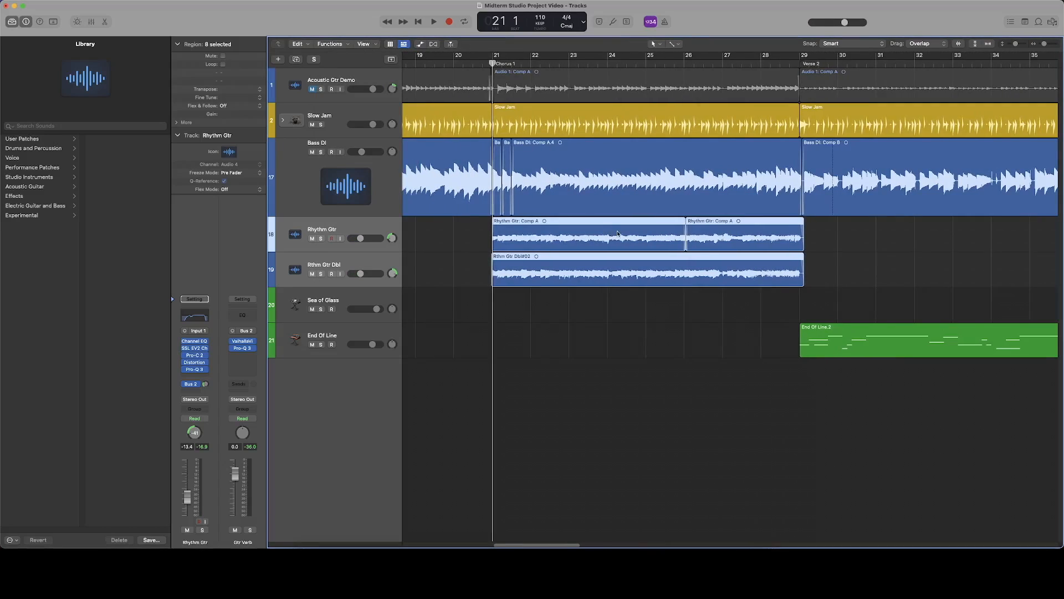
scroll(615, 233, "right", 3)
key("space")
scroll(615, 232, "right", 3)
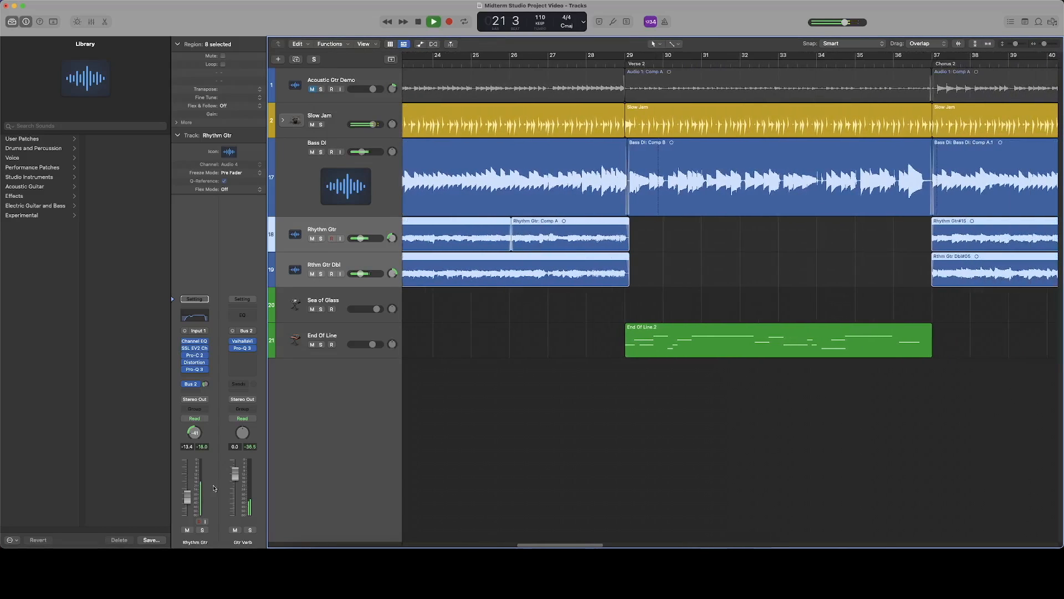
left_click_drag(205, 382, 206, 388)
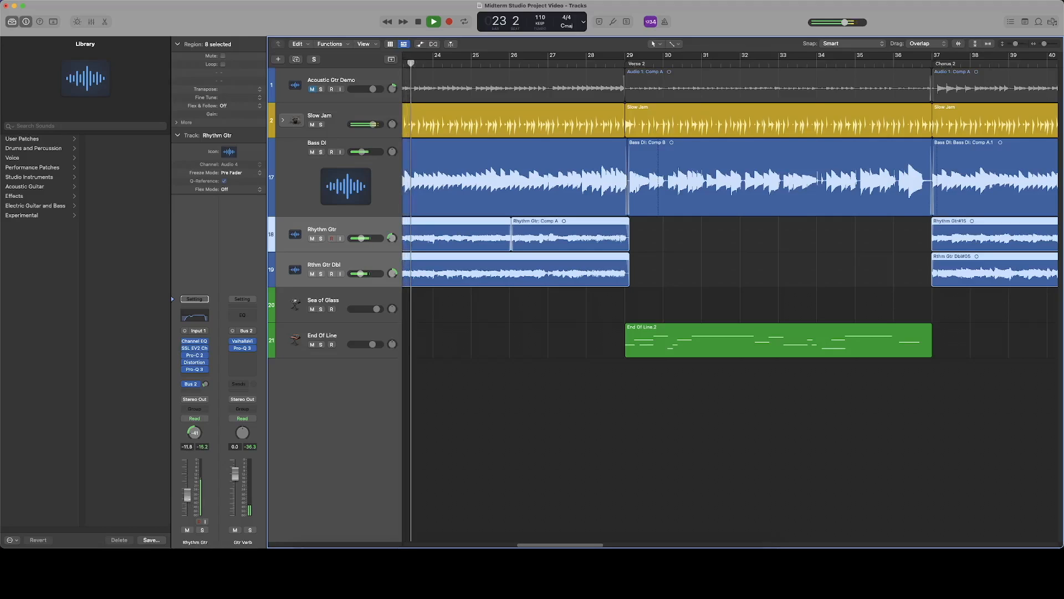
Listen to the mix from Chorus 1 into Verse 2, select the End Of Line track, and stop playback
scroll(593, 356, "left", 5)
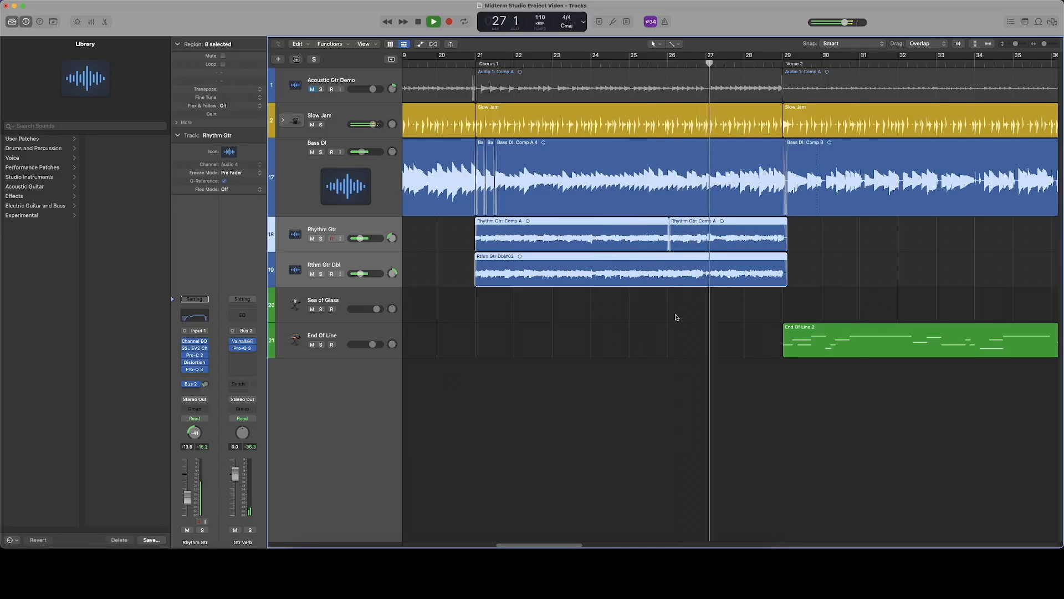
scroll(676, 317, "right", 10)
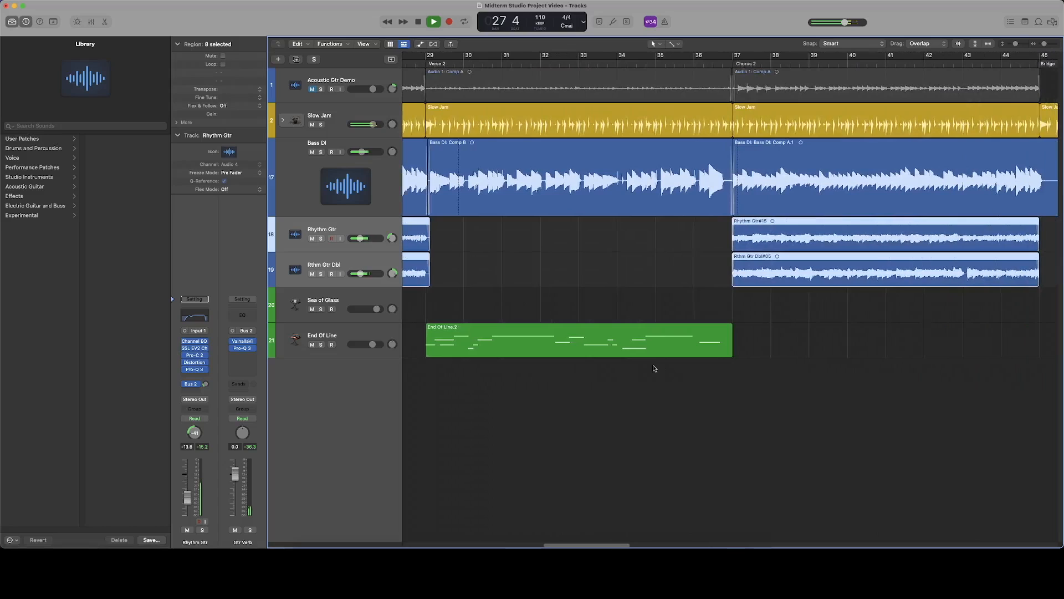
scroll(656, 374, "left", 7)
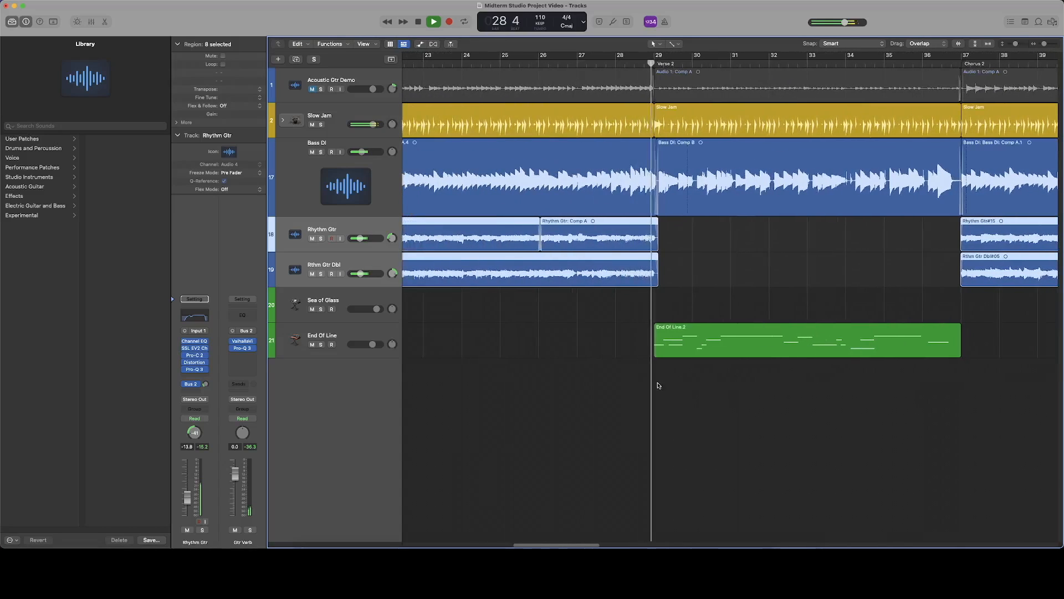
left_click(345, 330)
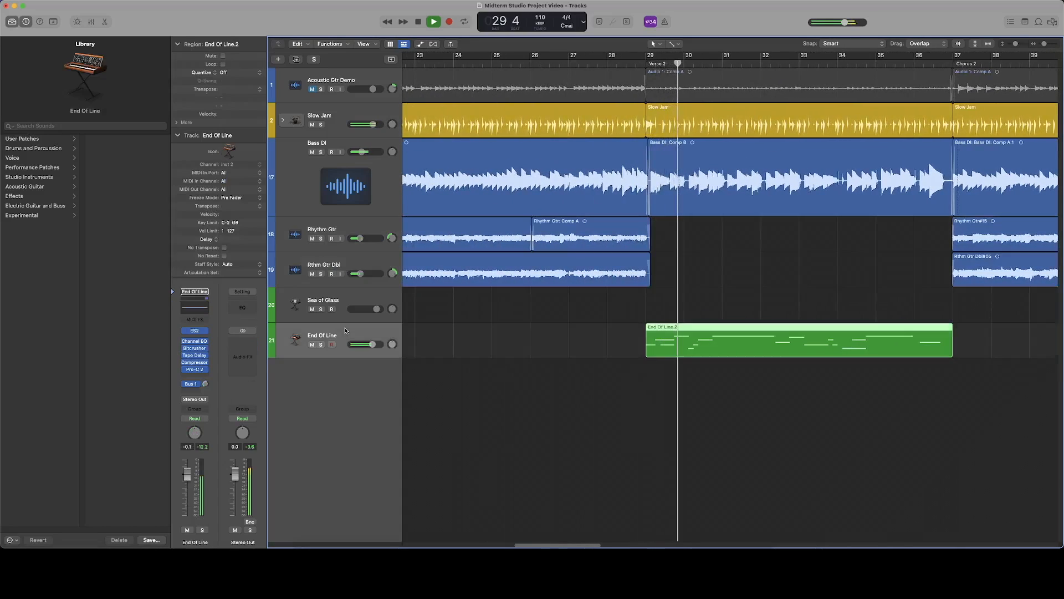
scroll(803, 311, "right", 8)
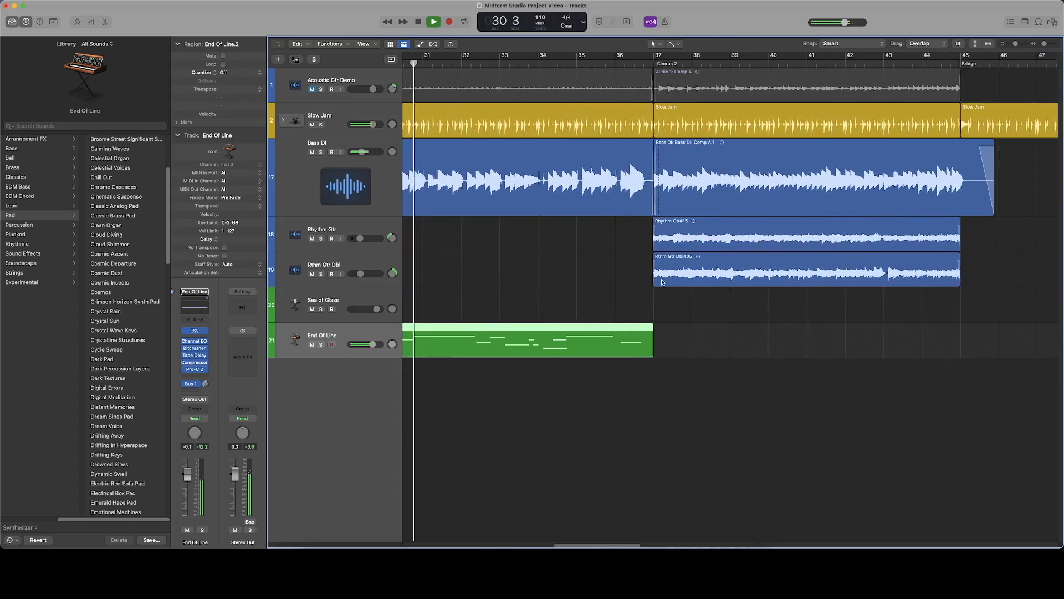
scroll(676, 305, "left", 5)
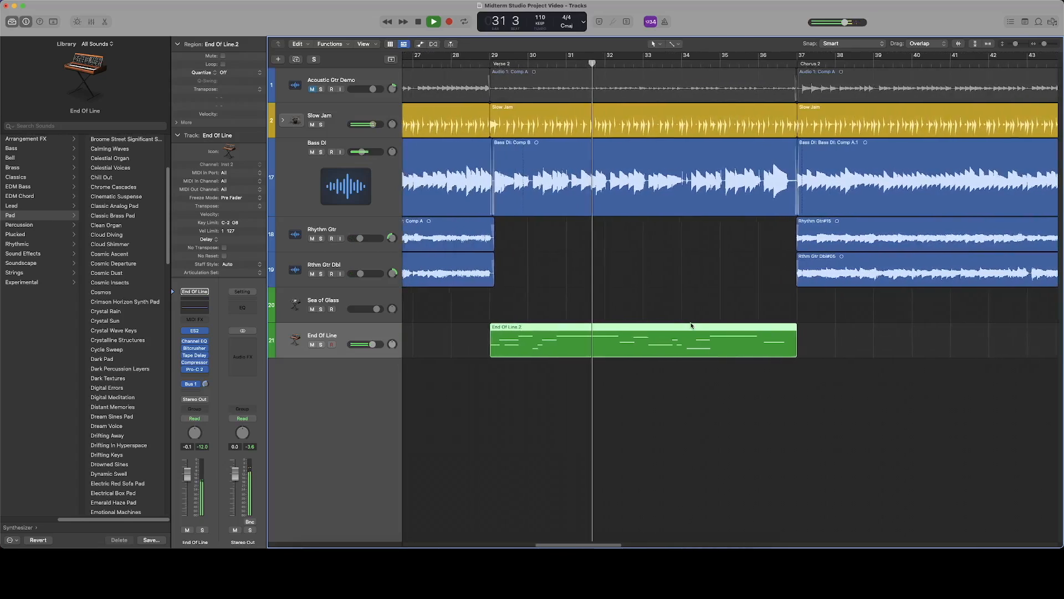
scroll(692, 325, "left", 15)
key("space")
Review the channel strips of the Rthm Gtr Dbl, Rhythm Gtr and Bass DI tracks with the whole arrangement in view
left_click_drag(1044, 42, 1040, 42)
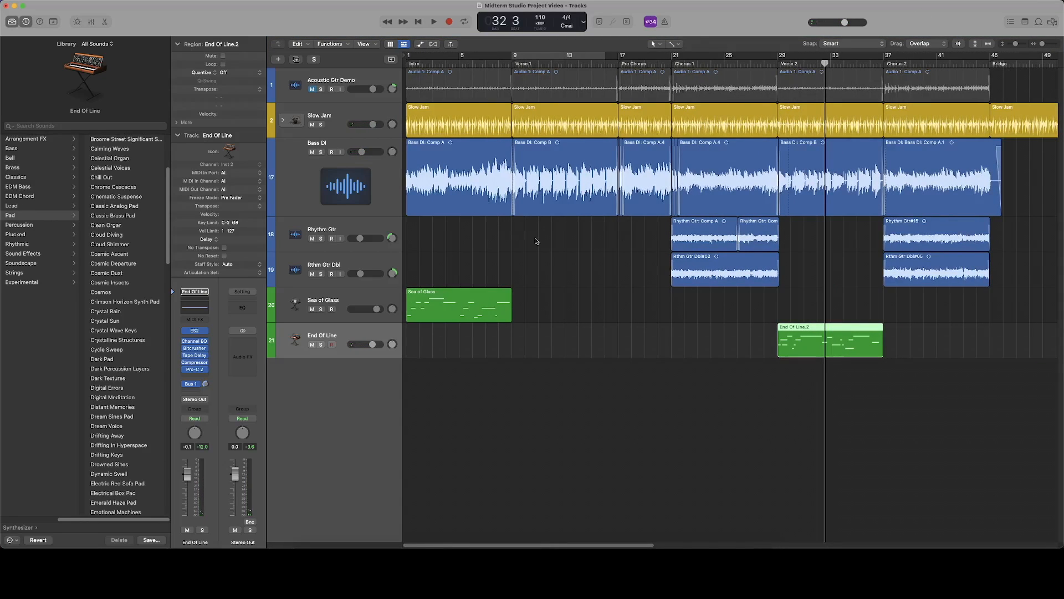
left_click(347, 265)
left_click(352, 228)
left_click(347, 141)
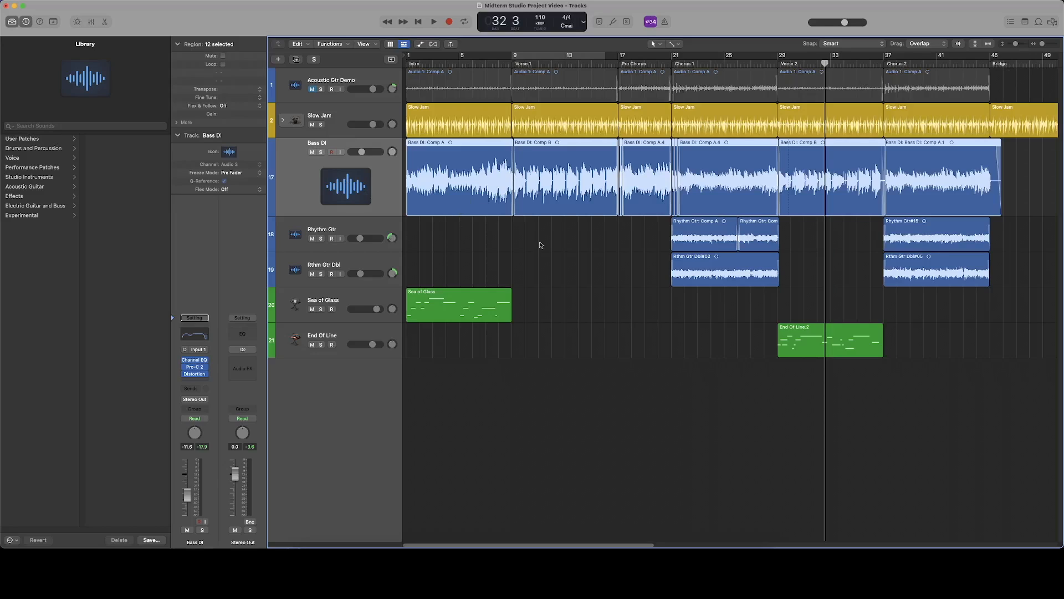
Expand the Slow Jam drum stack and briefly audition it, placing the playhead at Verse 1, bar 9
left_click(285, 120)
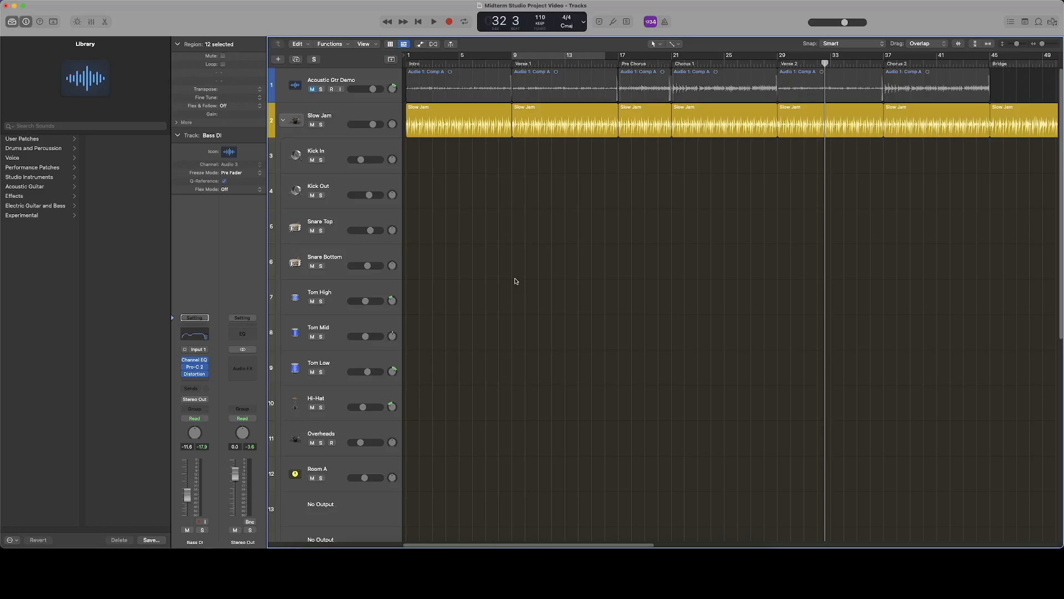
scroll(519, 300, "down", 4)
scroll(520, 314, "up", 4)
key("space")
key("space")
left_click(512, 63)
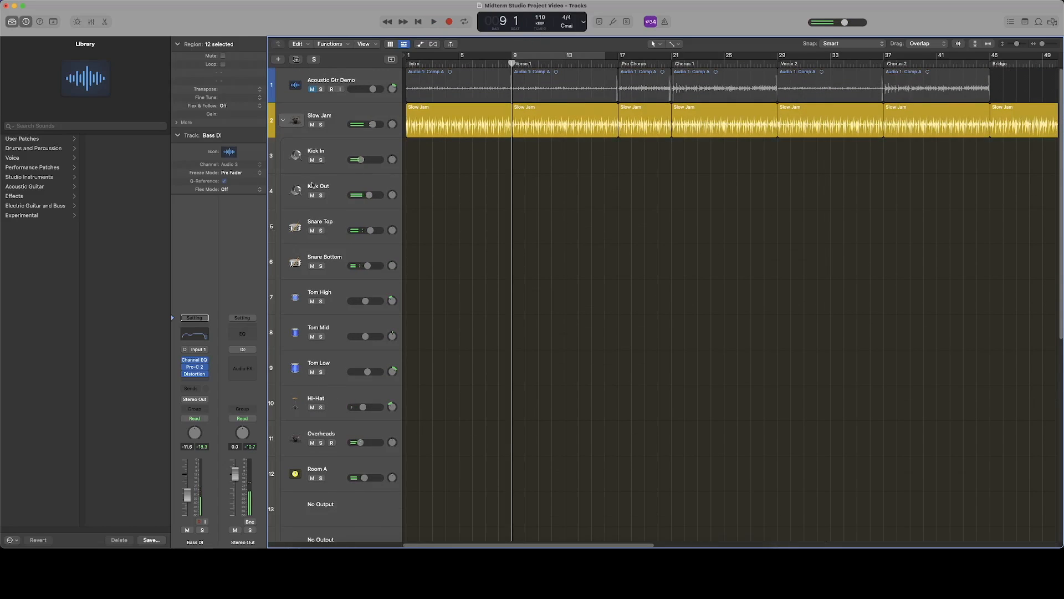
Inspect the Snare Top channel strip and look over the individual drum tracks in the Slow Jam stack
left_click(327, 219)
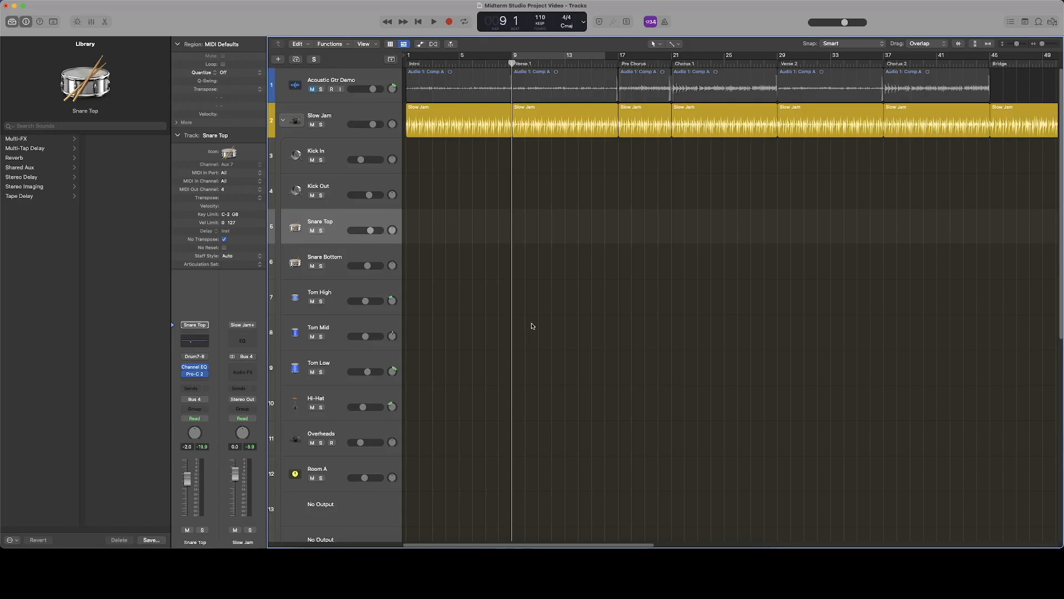
scroll(530, 327, "down", 1)
scroll(556, 325, "down", 3)
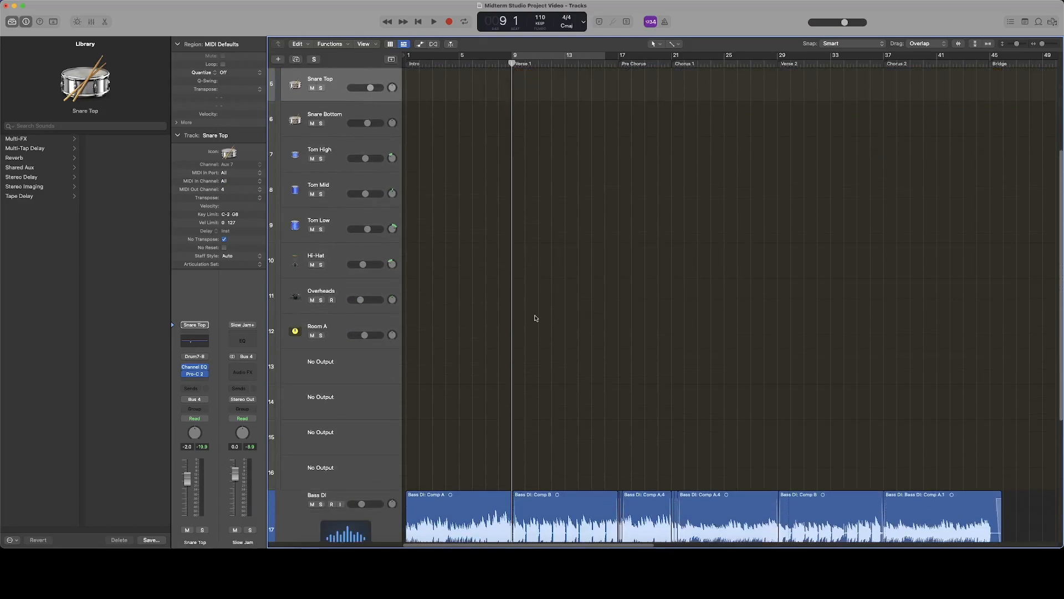
scroll(594, 273, "up", 4)
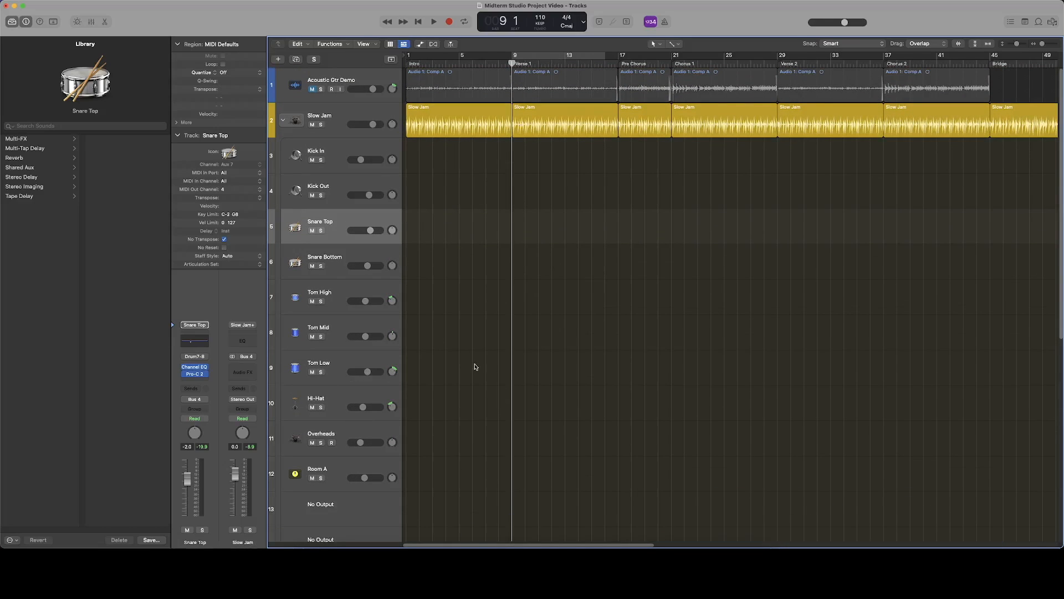
scroll(485, 324, "down", 1)
scroll(478, 233, "up", 1)
Collapse the Slow Jam stack and audition the start of Verse 1 from bar 9
left_click(283, 121)
key("space")
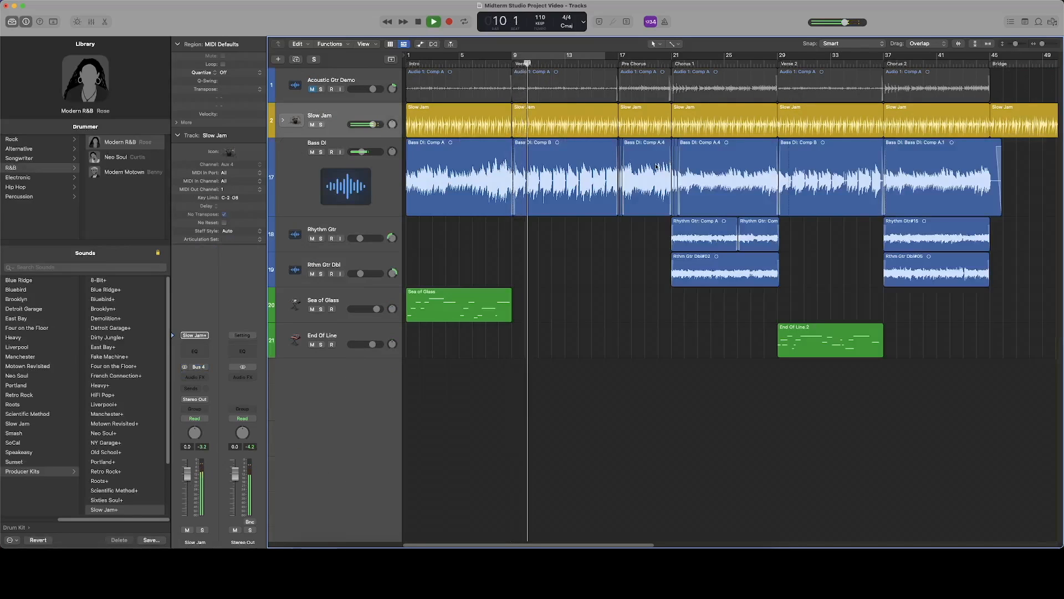
scroll(657, 166, "right", 3)
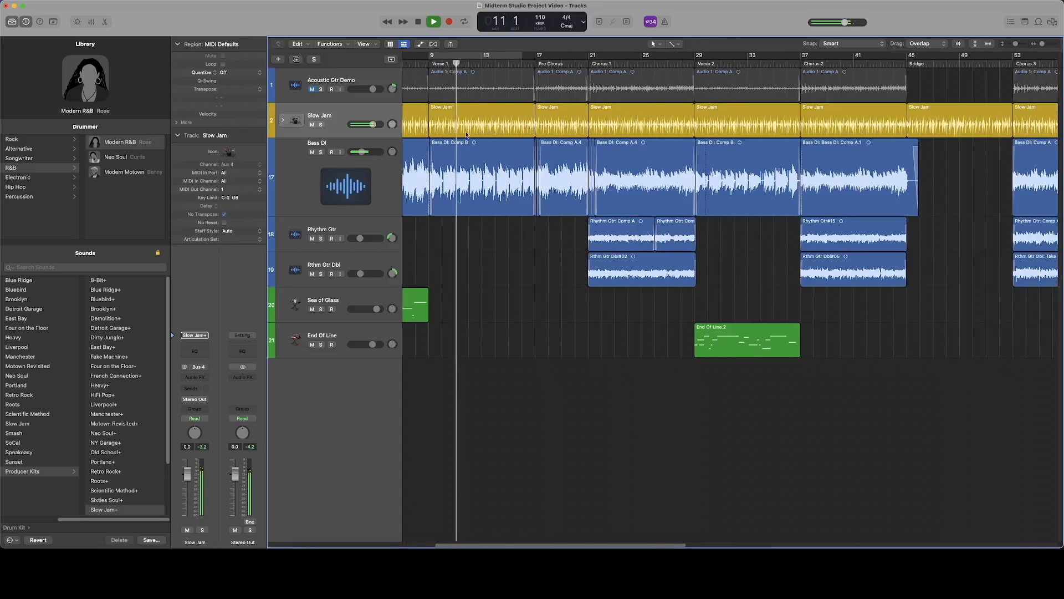
key("space")
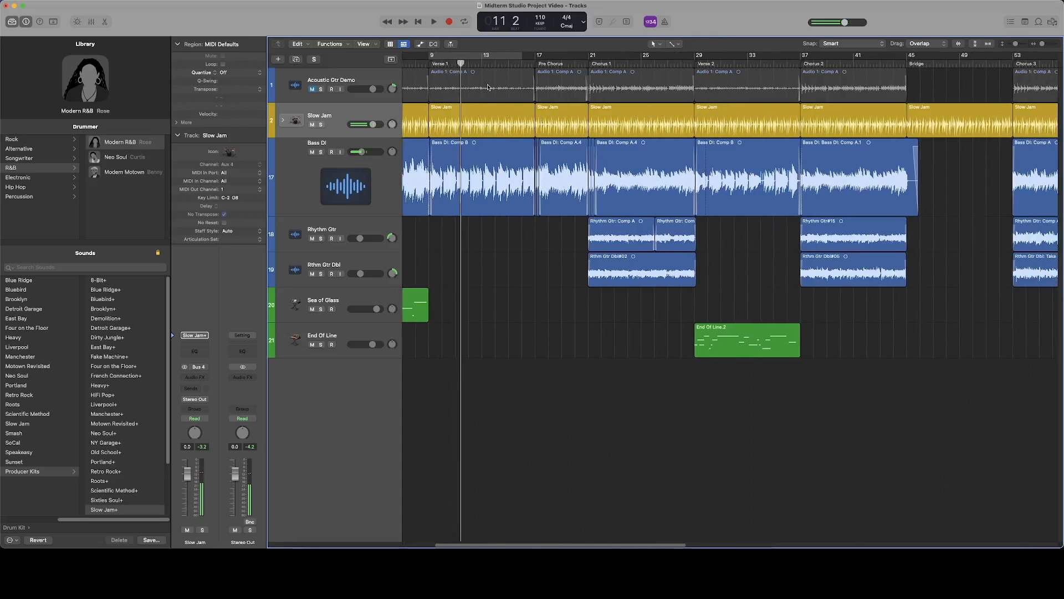
Play the mix from just before Chorus 1 and select the Rhythm Gtr and Rthm Gtr Dbl tracks
scroll(543, 124, "left", 5)
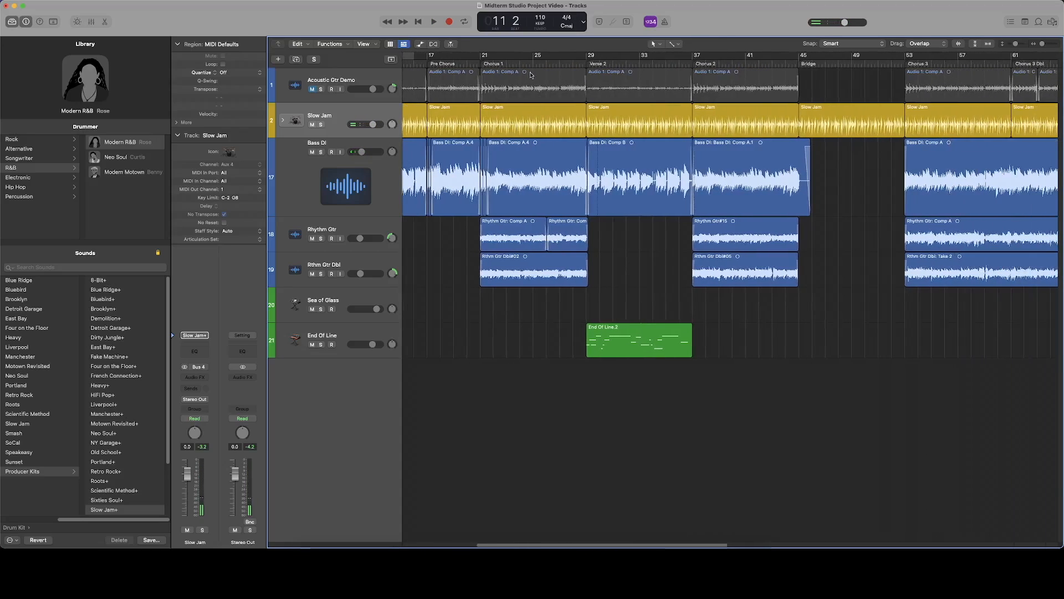
left_click(668, 63)
left_click(659, 63)
key("space")
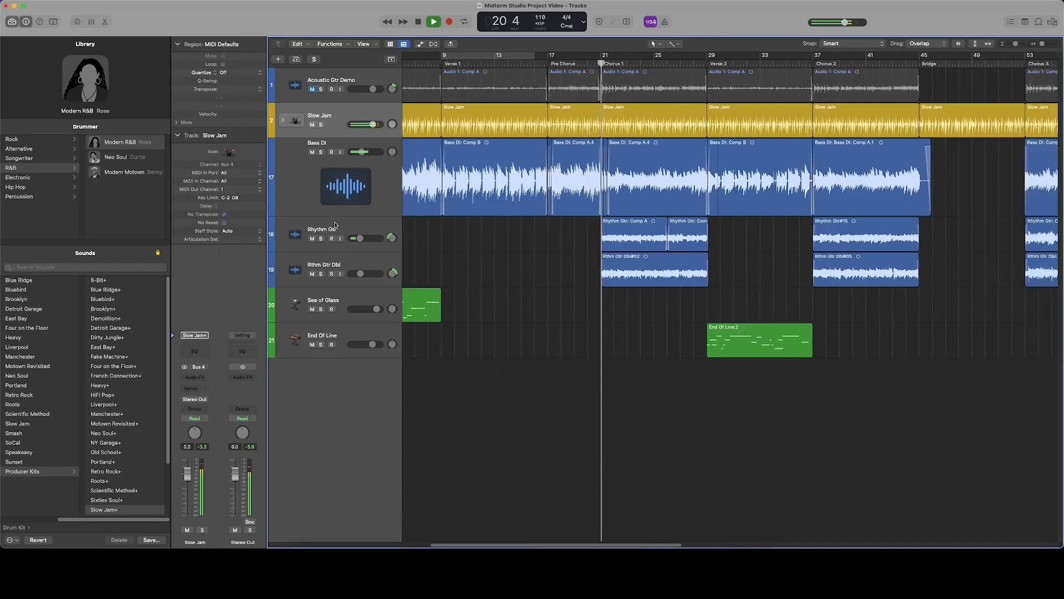
left_click(329, 250)
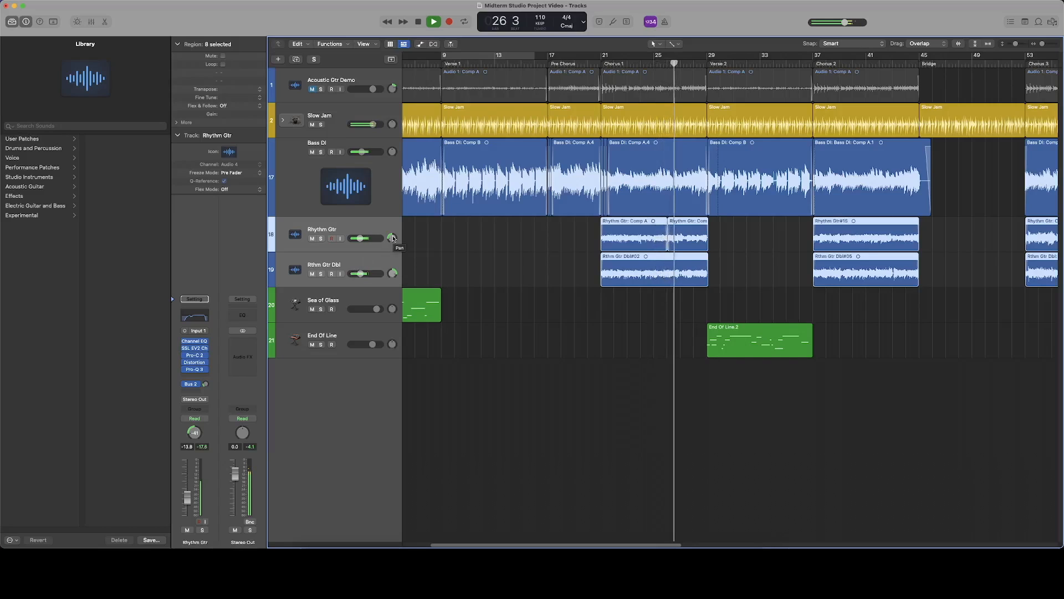
Follow the playing mix through the end of Chorus 1 into Verse 2 in a wider arrangement view and stop playback
scroll(643, 232, "right", 10)
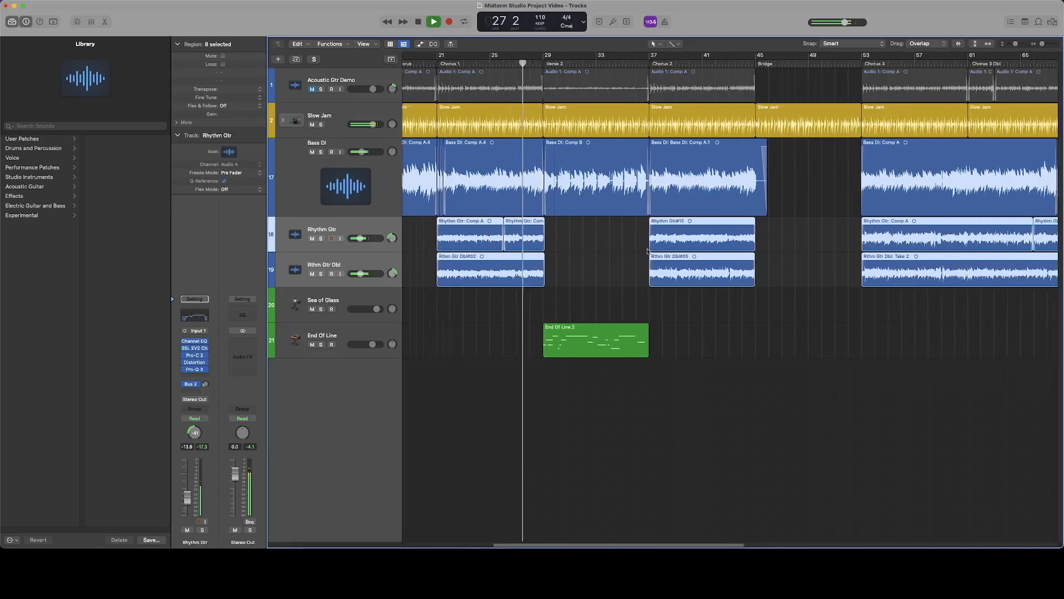
scroll(609, 233, "left", 3)
scroll(609, 232, "left", 8)
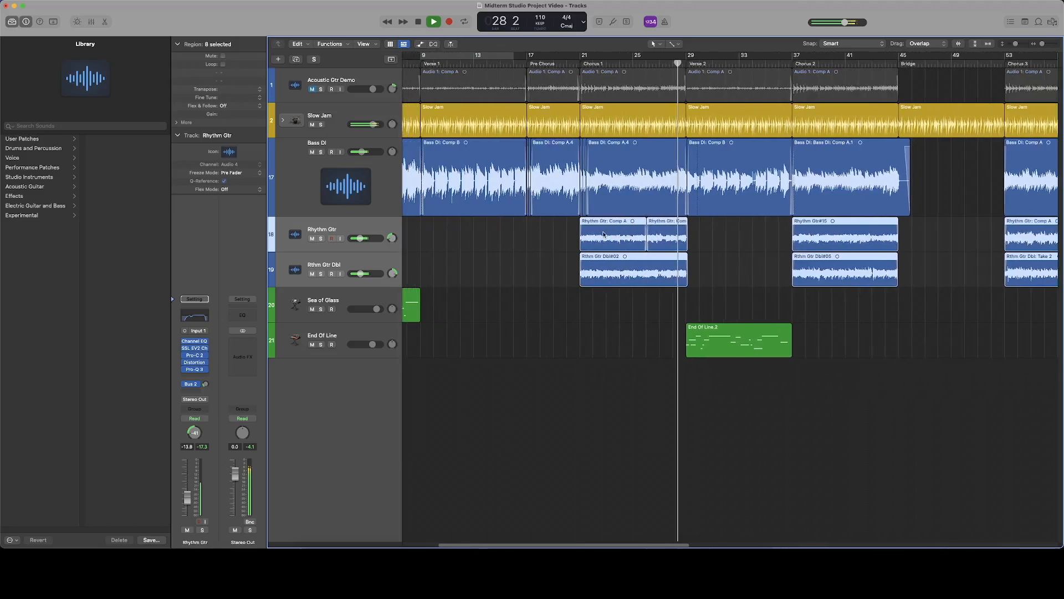
scroll(582, 209, "left", 3)
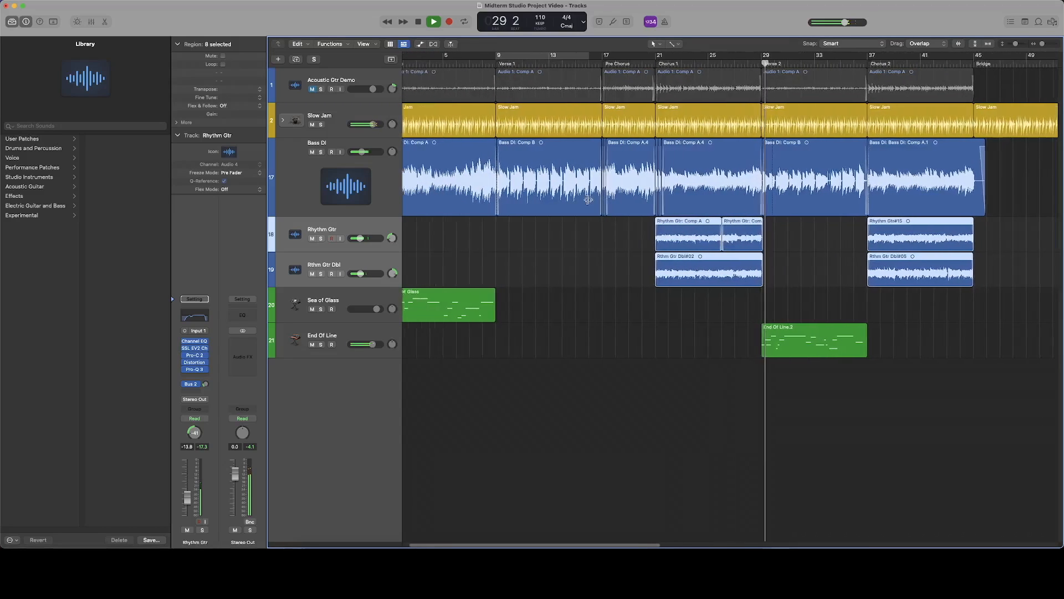
left_click_drag(1042, 44, 1040, 47)
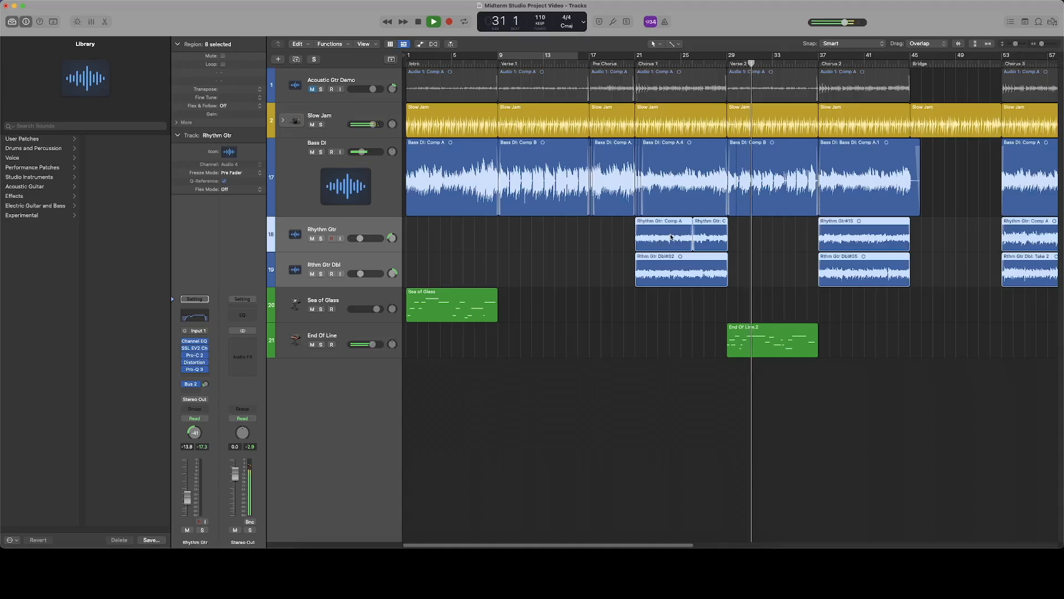
scroll(679, 233, "right", 4)
key("space")
scroll(662, 212, "left", 4)
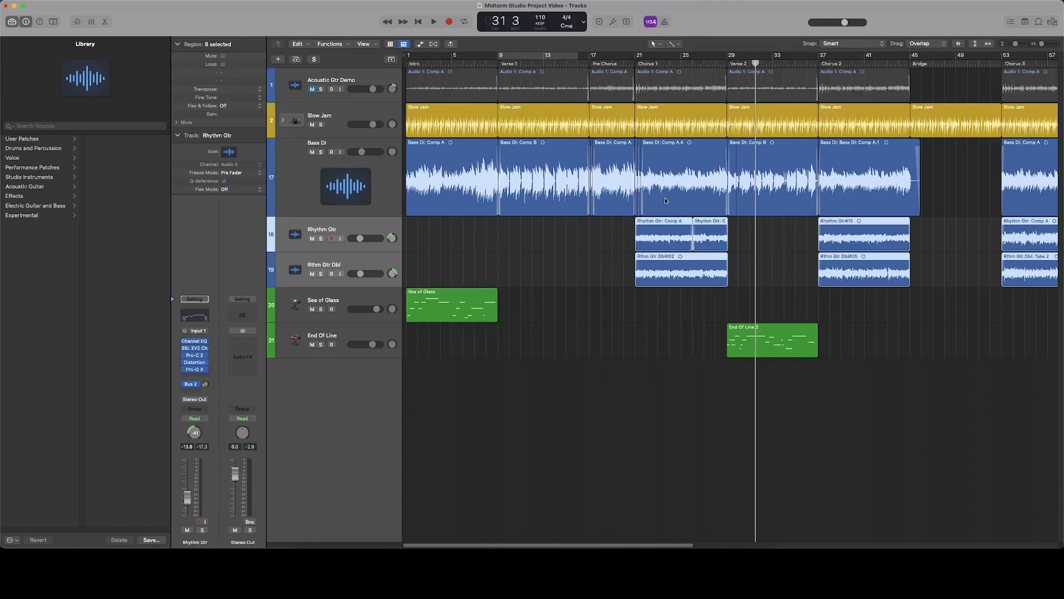